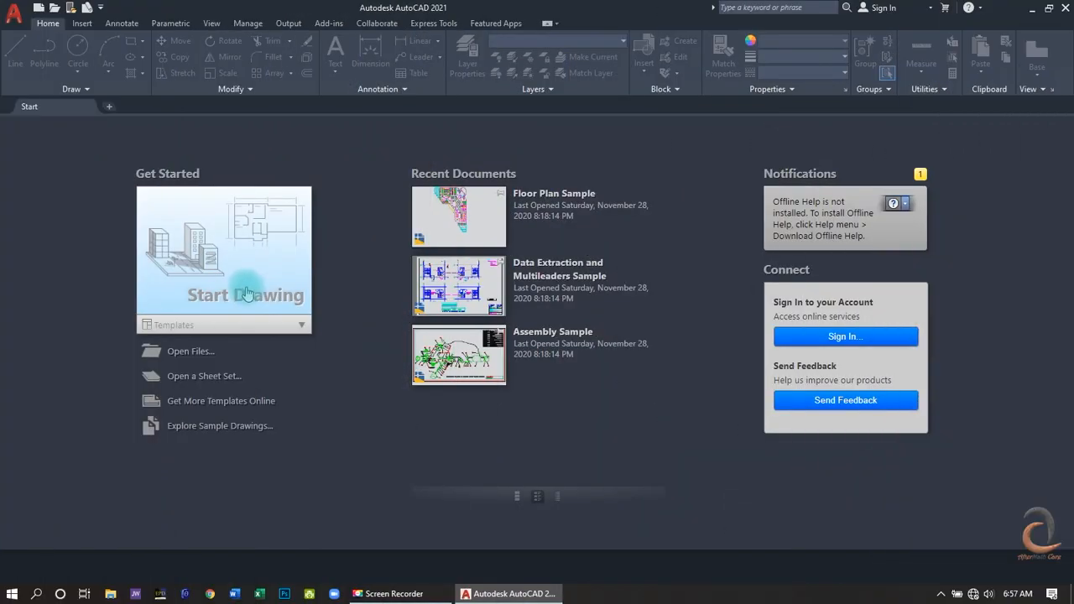
- Start a new blank drawing
click(246, 293)
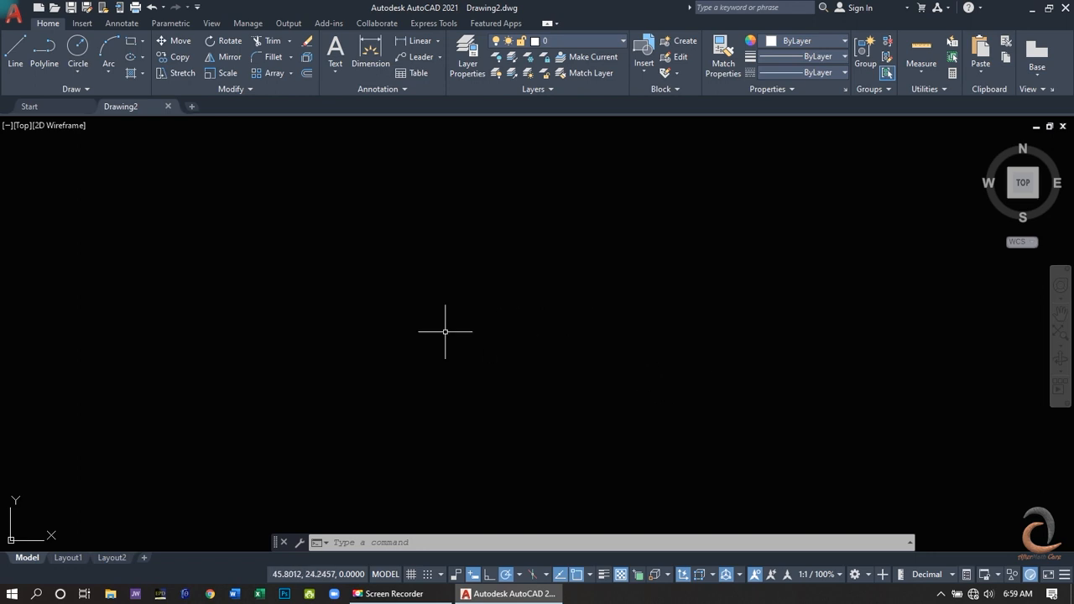
scroll(426, 327, down, 12)
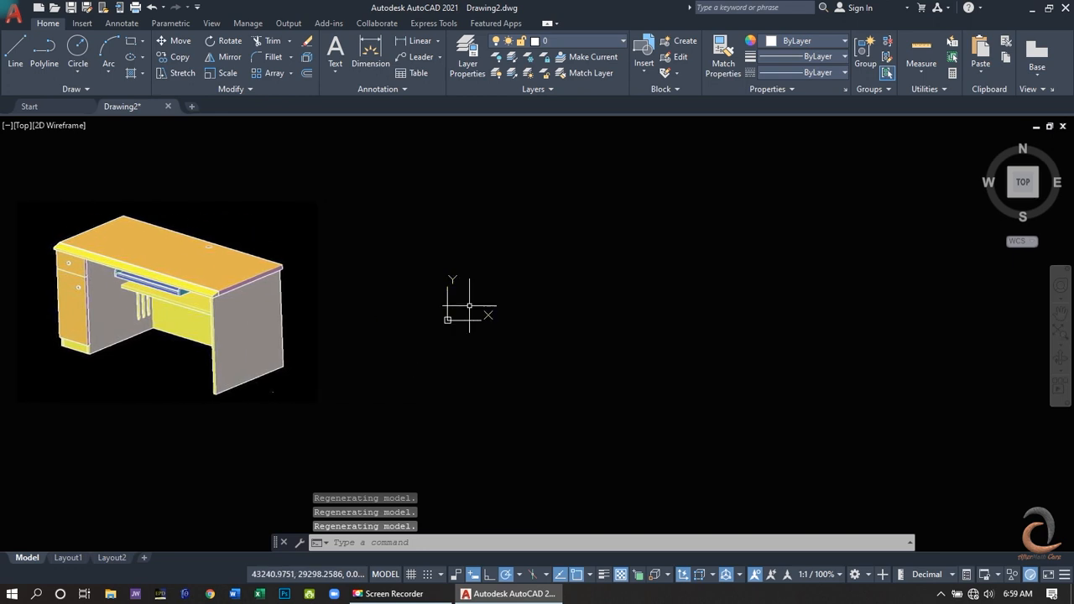
scroll(484, 334, up, 3)
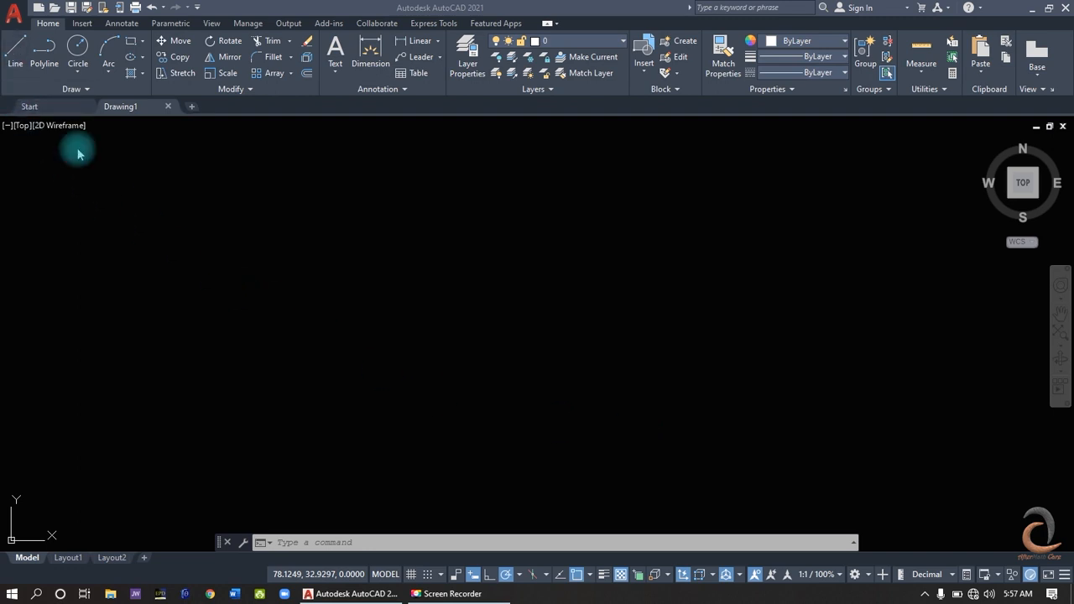
- Open the drawing Table_001.dwg from the AutoCad Files folder in Documents
click(9, 11)
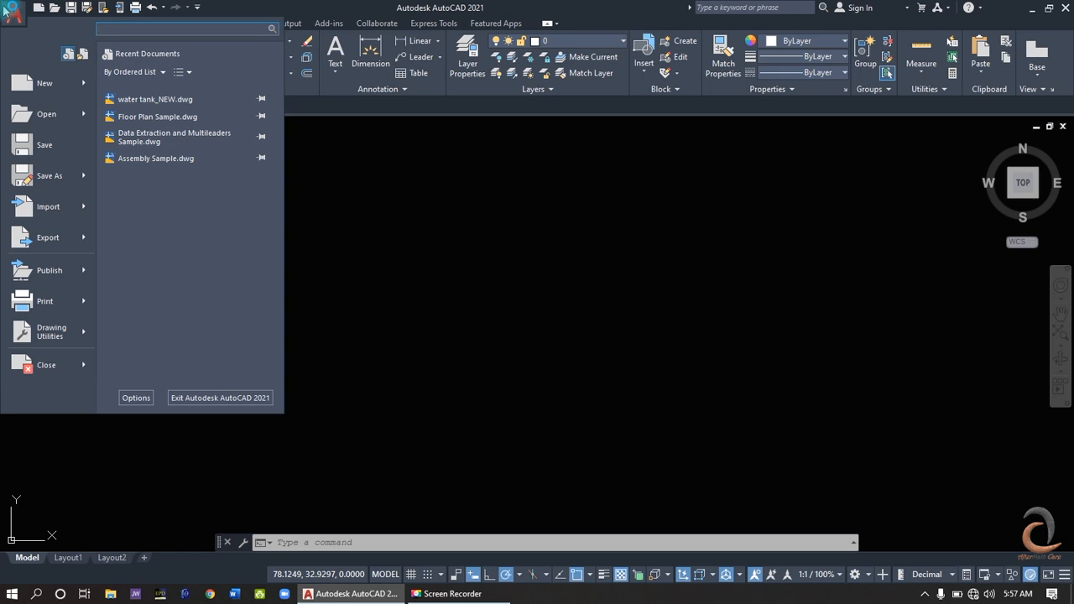
mouse_move(46, 123)
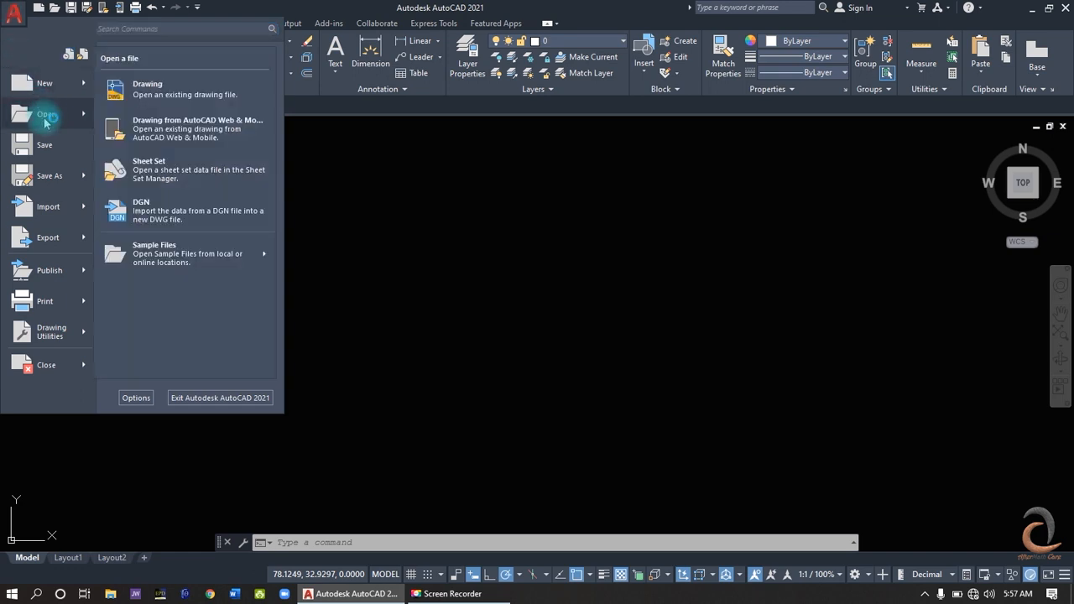
click(141, 85)
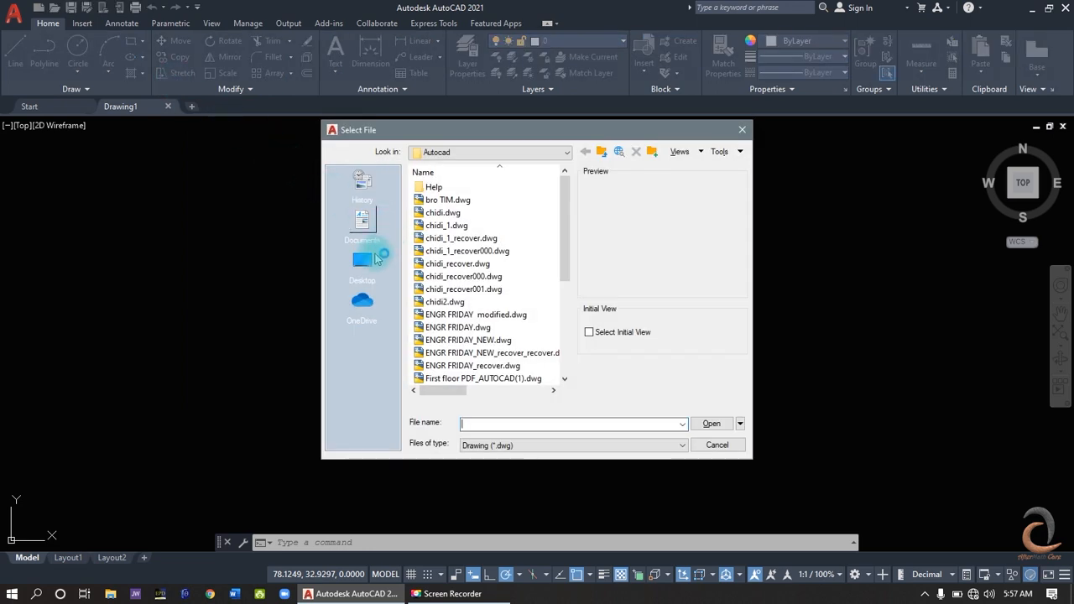
click(363, 228)
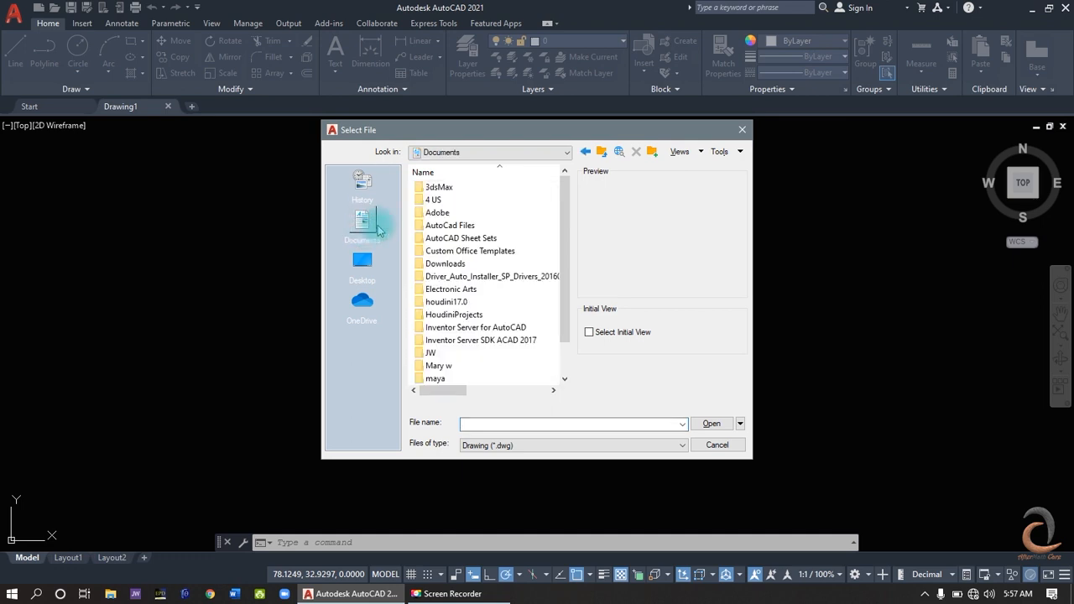
double_click(435, 222)
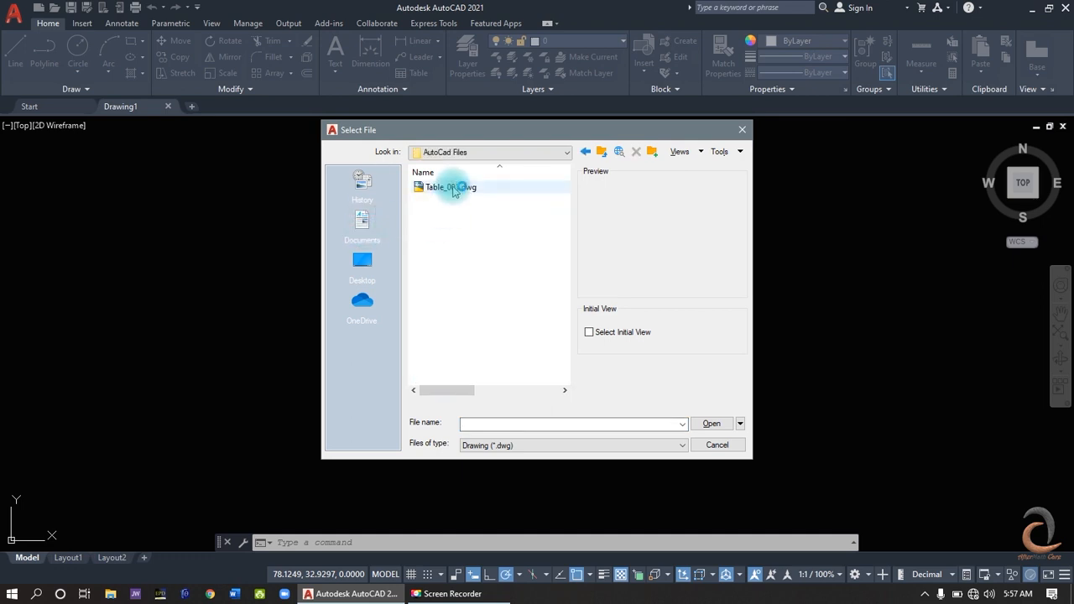
click(452, 189)
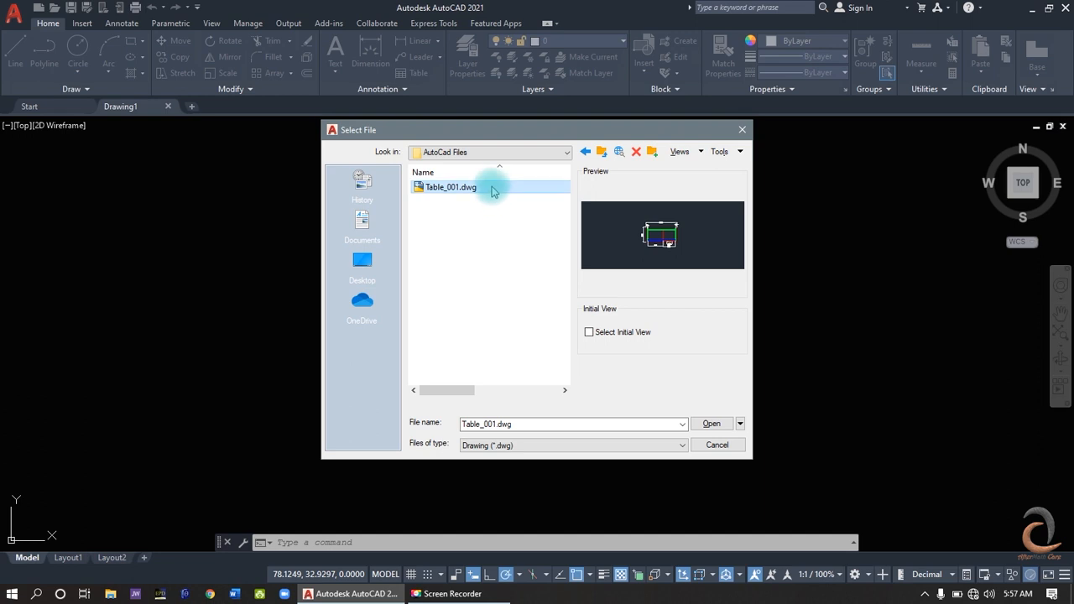
click(710, 424)
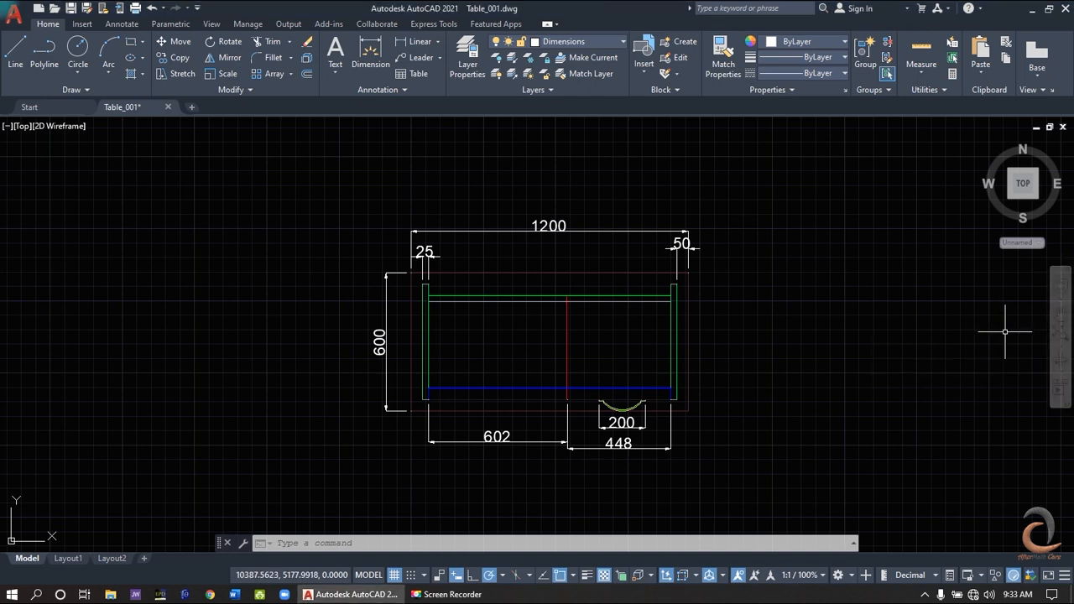
- Fit the desk drawing in view, look at it in SW Isometric and return to the Top view
click(1060, 338)
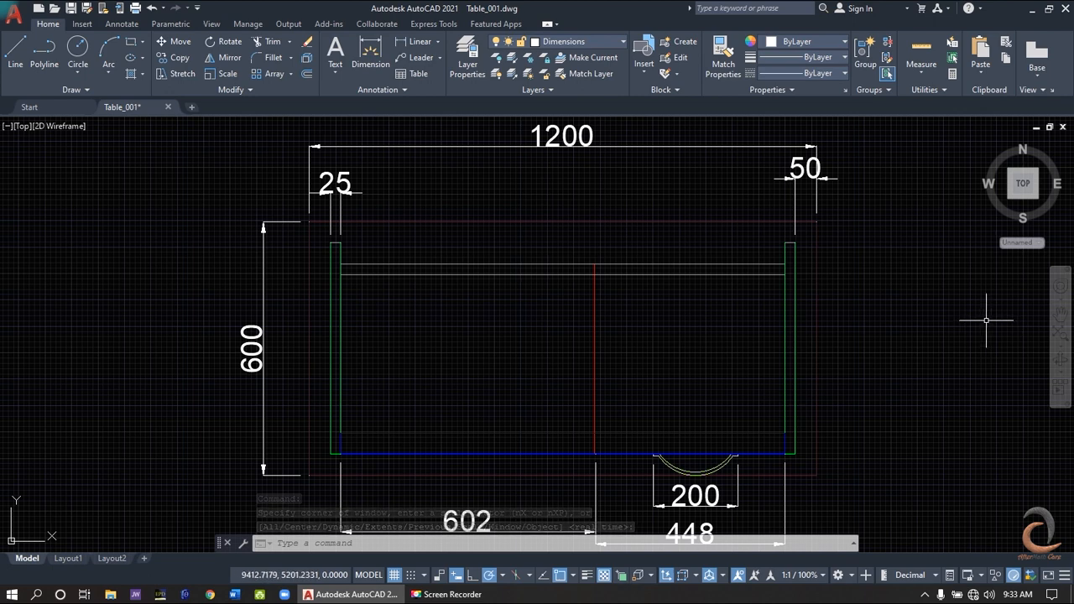
click(1009, 197)
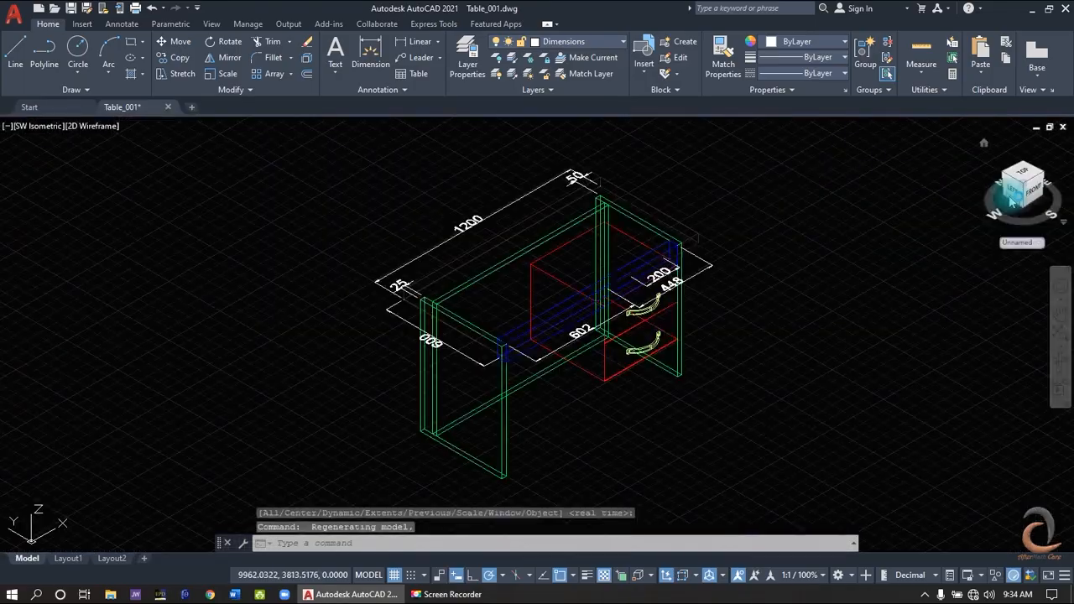
click(1024, 179)
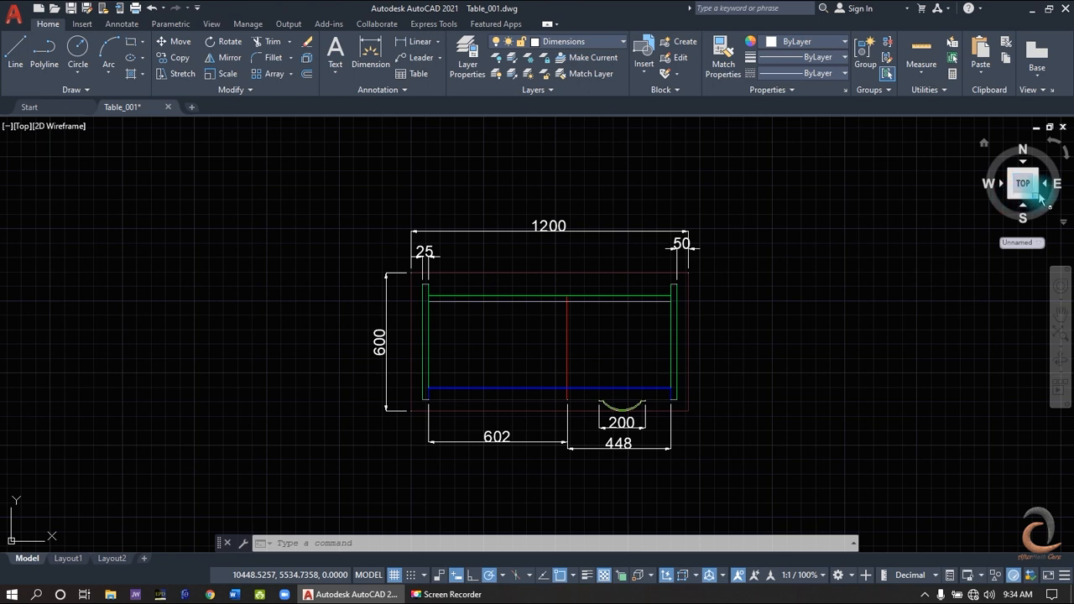
- Try the ViewCube's corner view and its rotation arrows, ending in the original Top view
click(1009, 199)
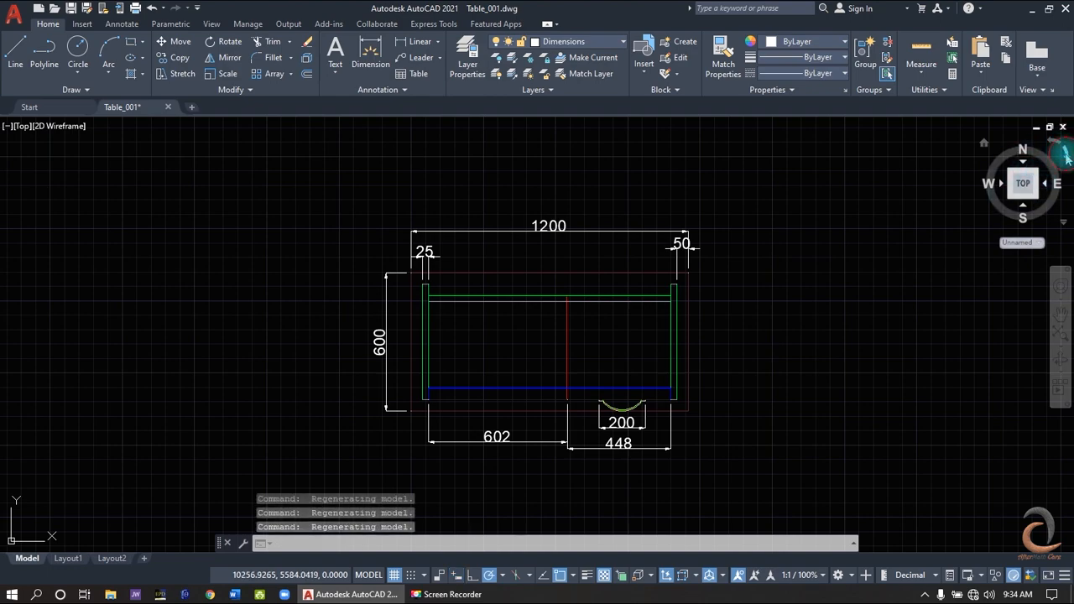
click(1063, 153)
click(1055, 147)
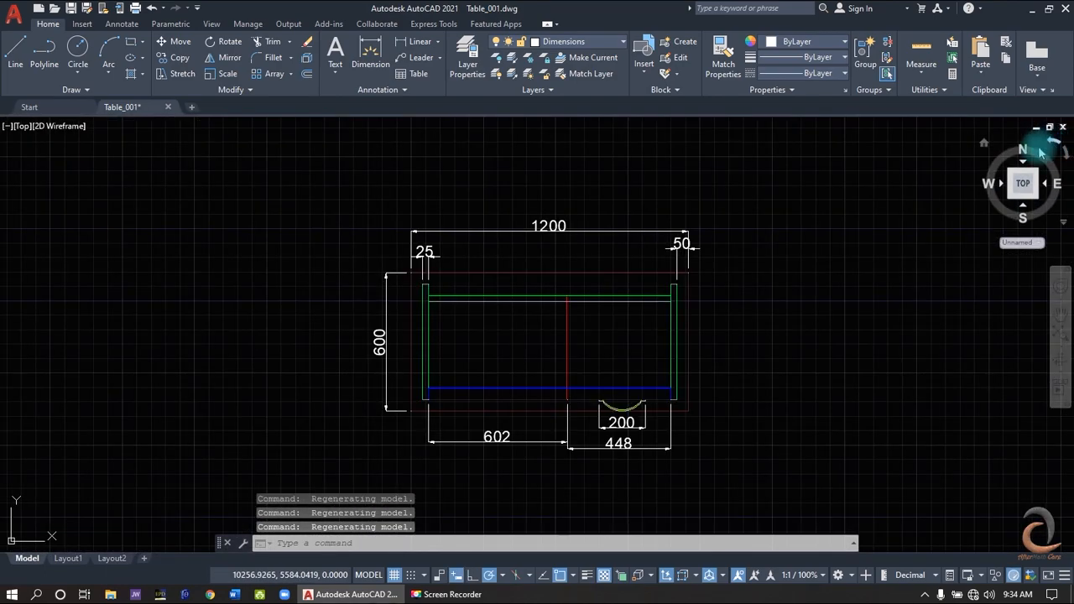
- Restore the maximized viewport to the multiple-viewport arrangement
click(21, 127)
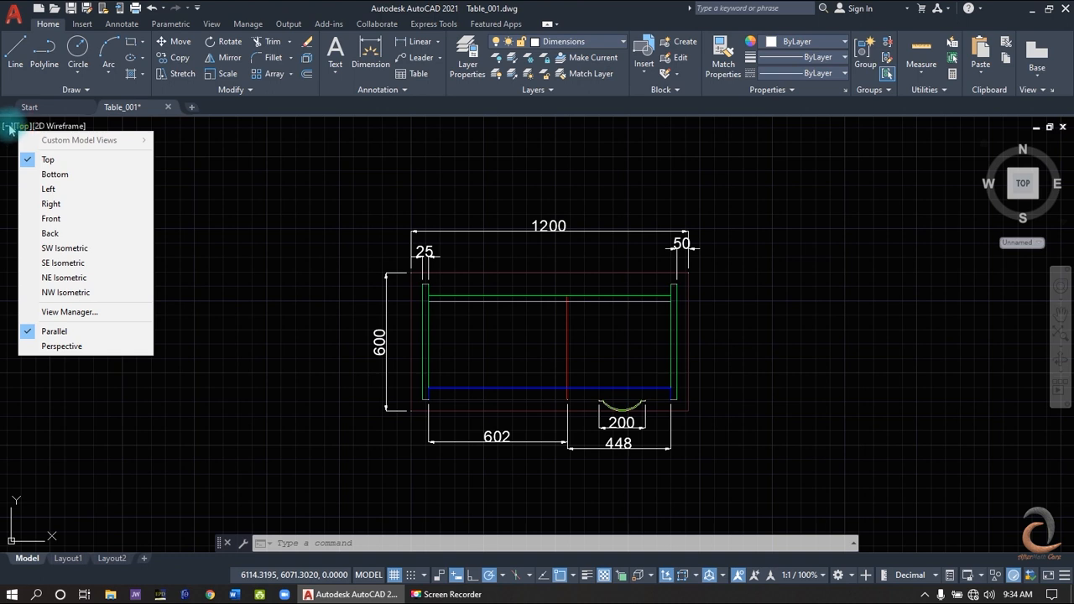
click(10, 127)
click(10, 128)
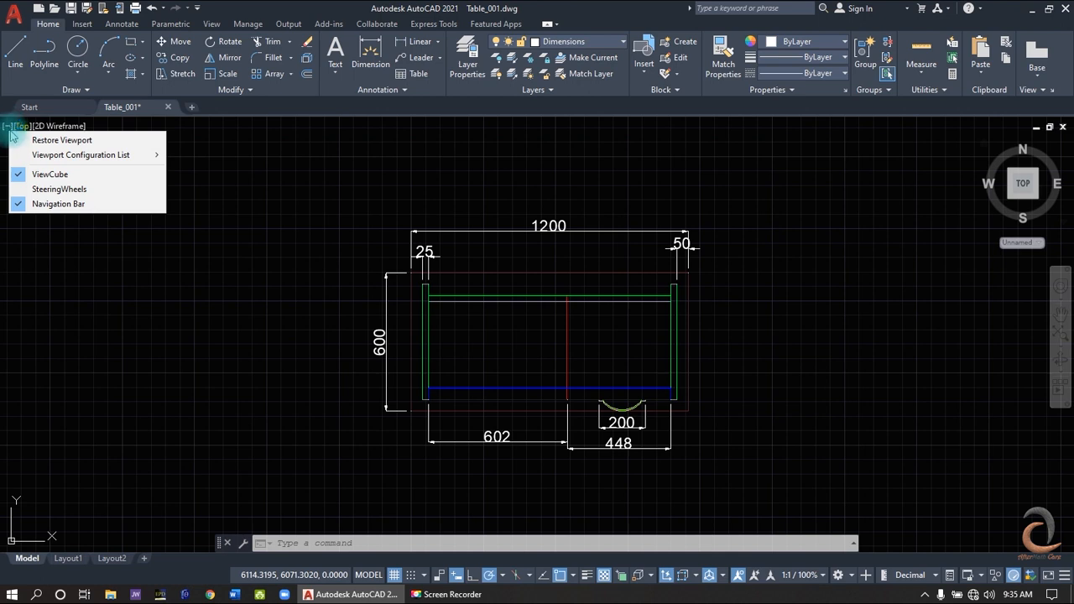
click(19, 140)
- Change the viewport showing the Right view to Top and maximize that viewport
click(561, 345)
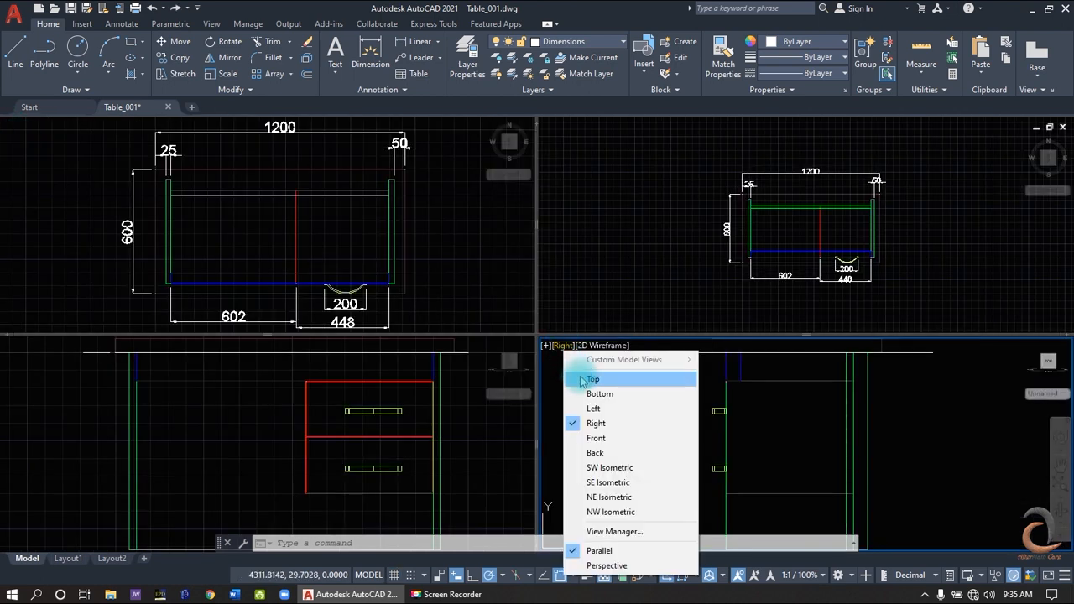
click(588, 379)
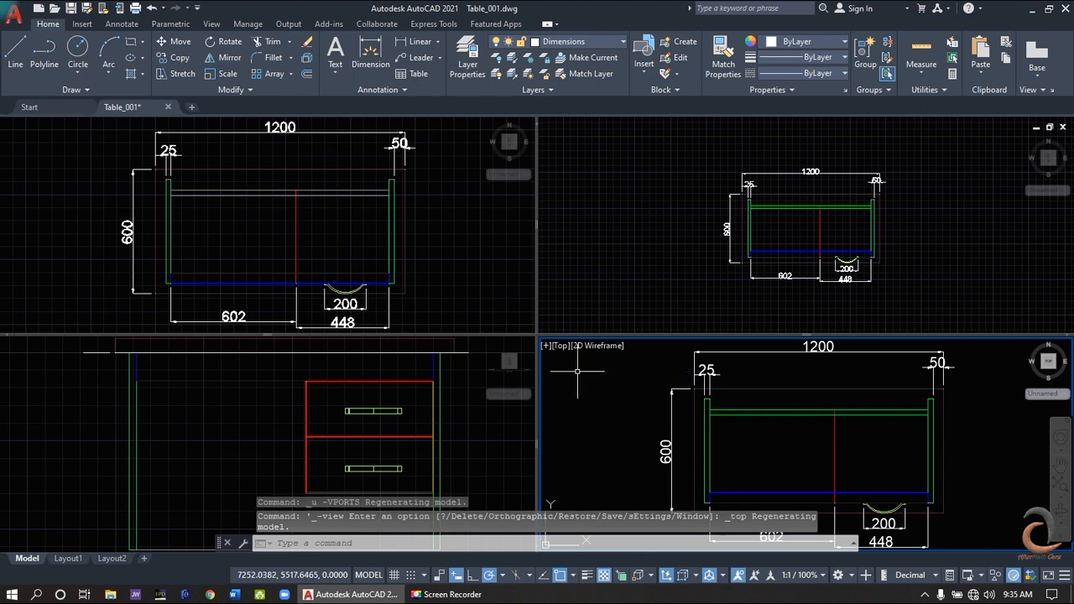
click(547, 345)
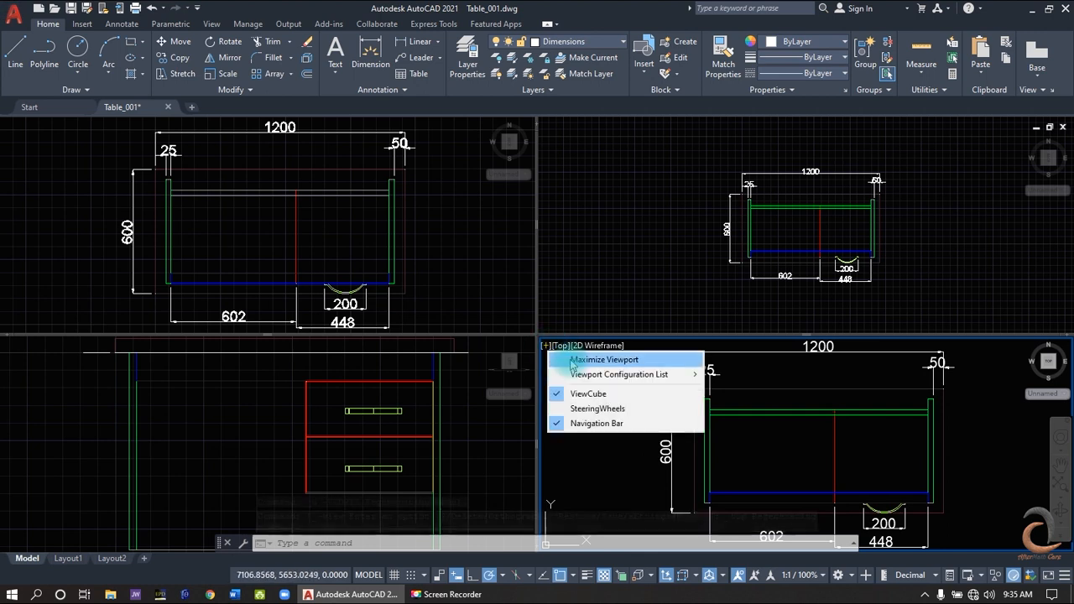
click(604, 360)
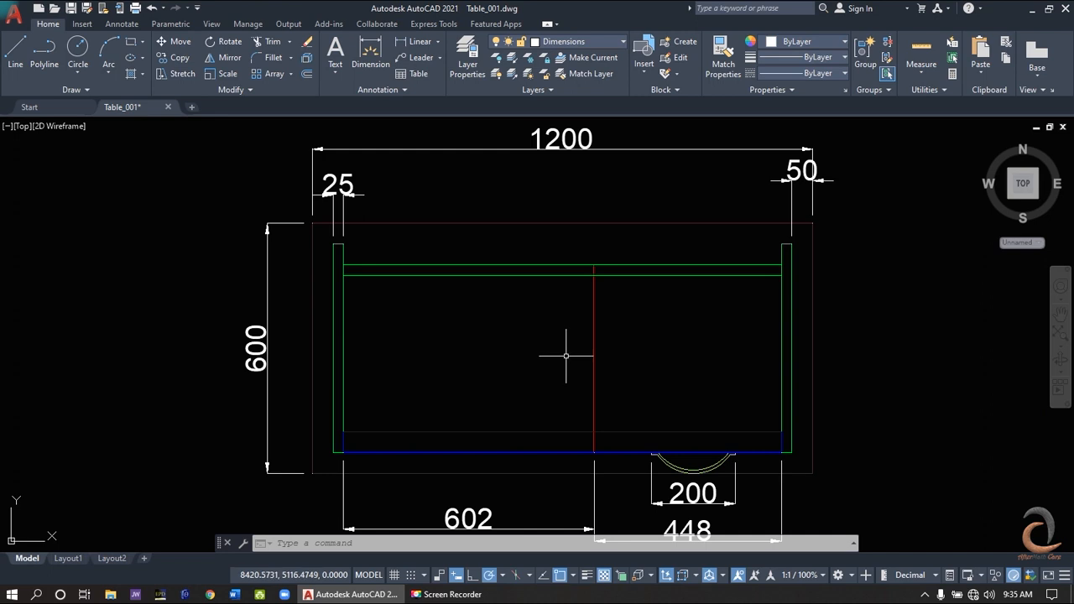
- Apply the Shaded visual style, view the desk in SW Isometric and return to the Top view
click(55, 127)
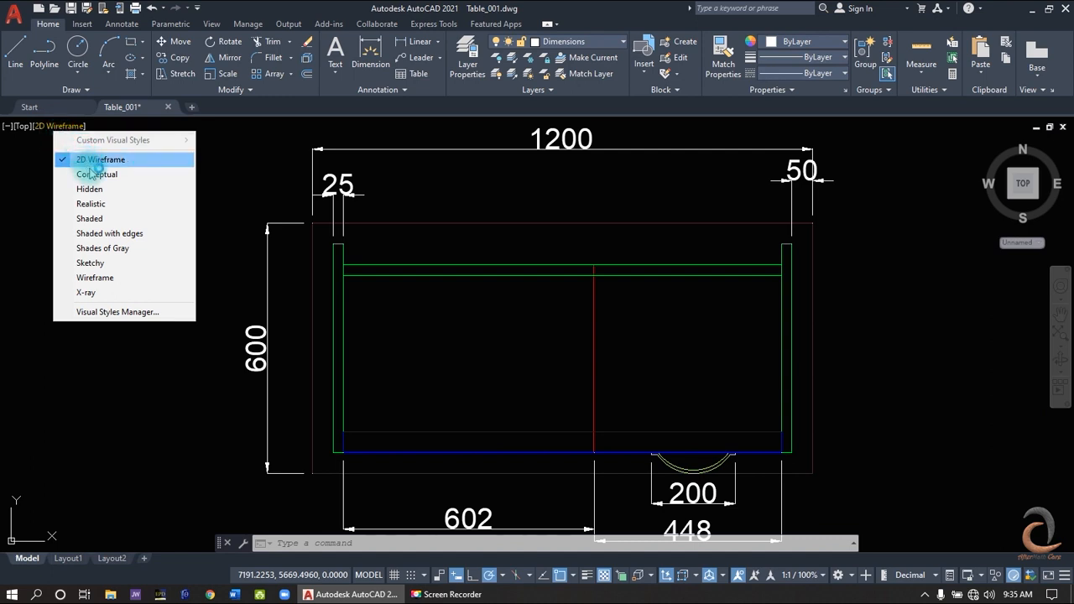
click(90, 219)
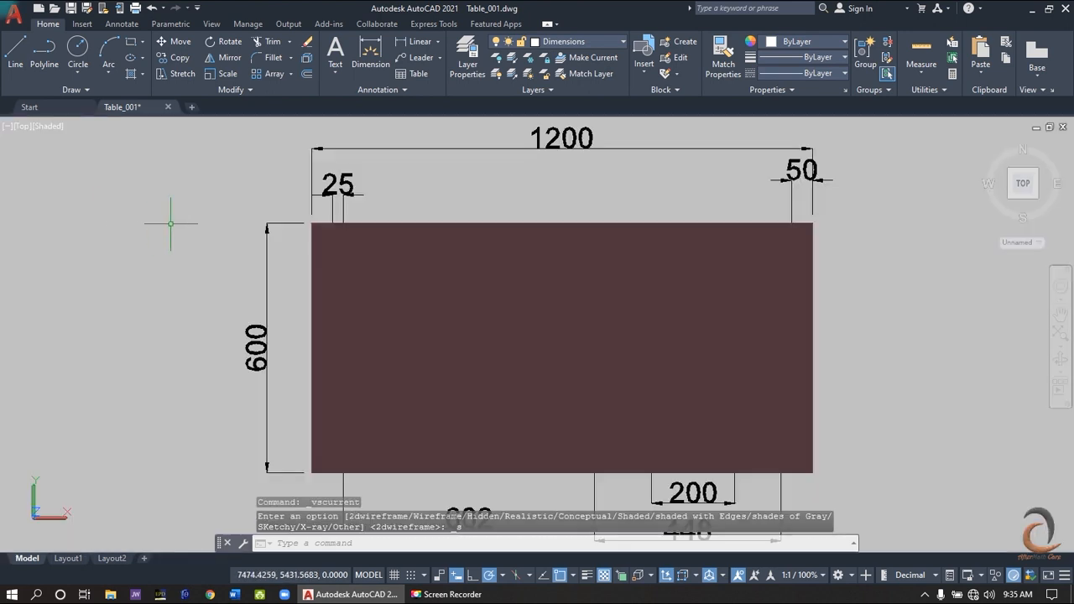
click(1012, 198)
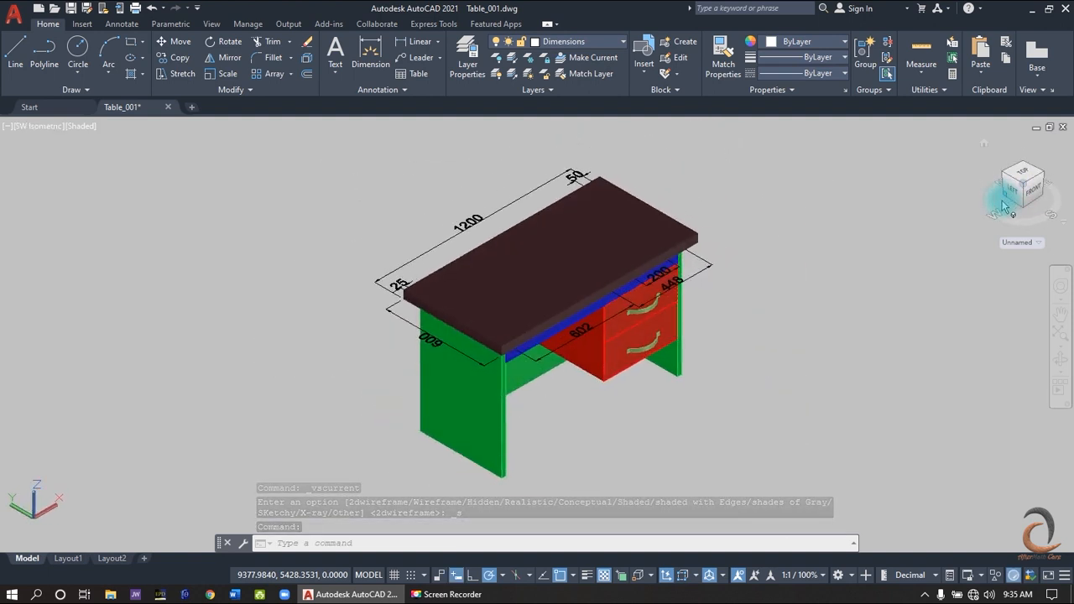
click(1012, 190)
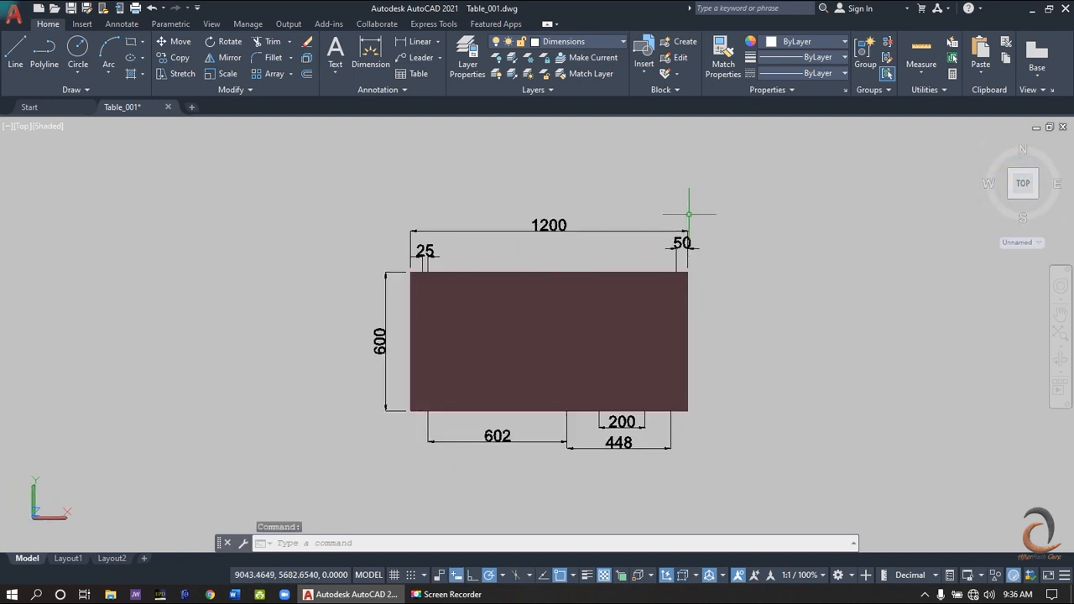
- Set the visual style back to 2D Wireframe
click(43, 126)
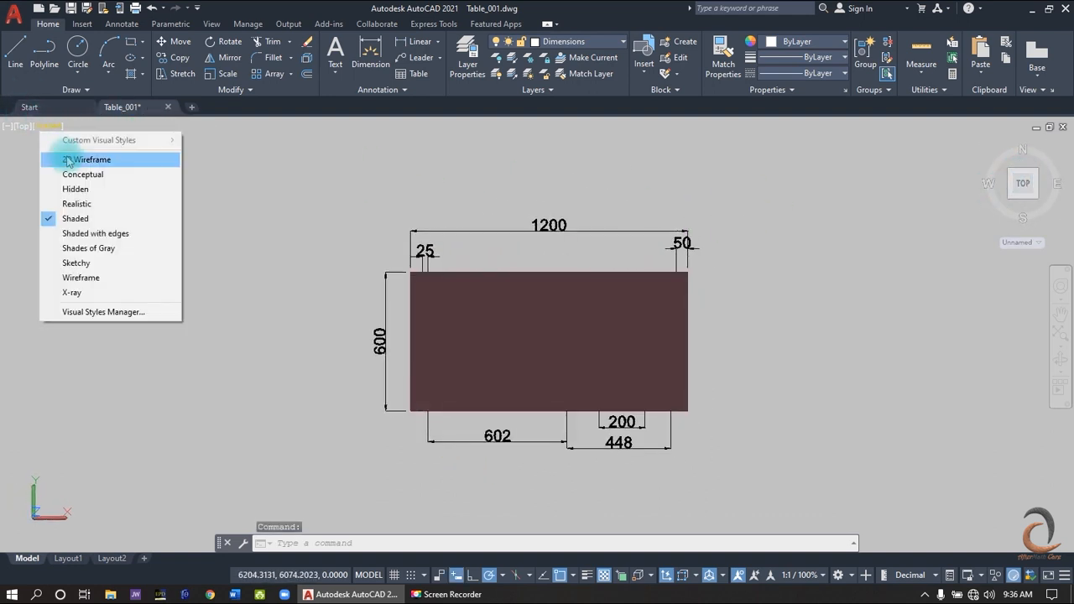
click(67, 156)
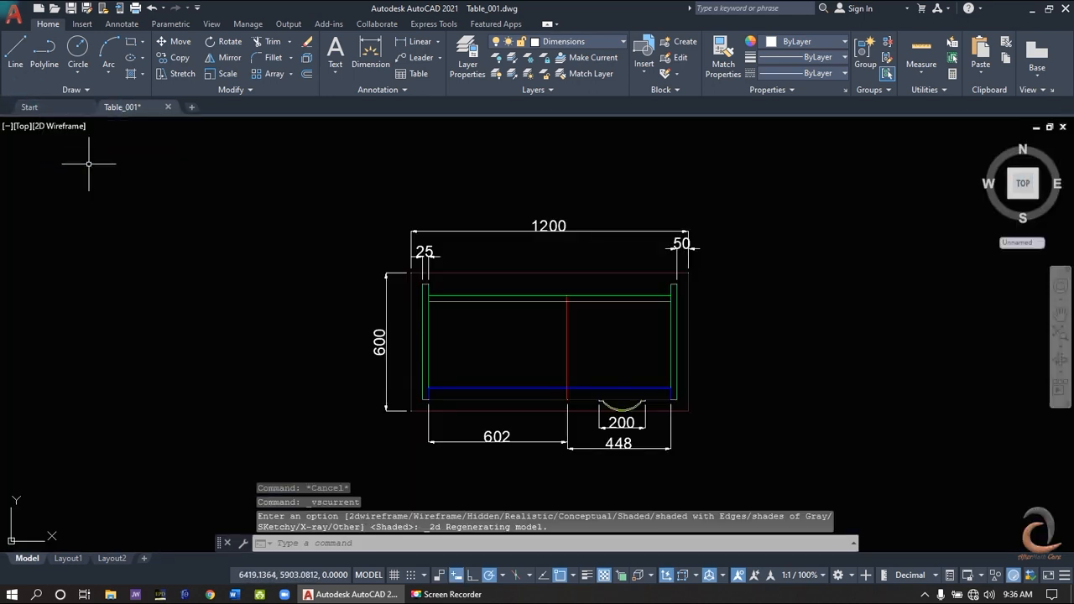
click(483, 544)
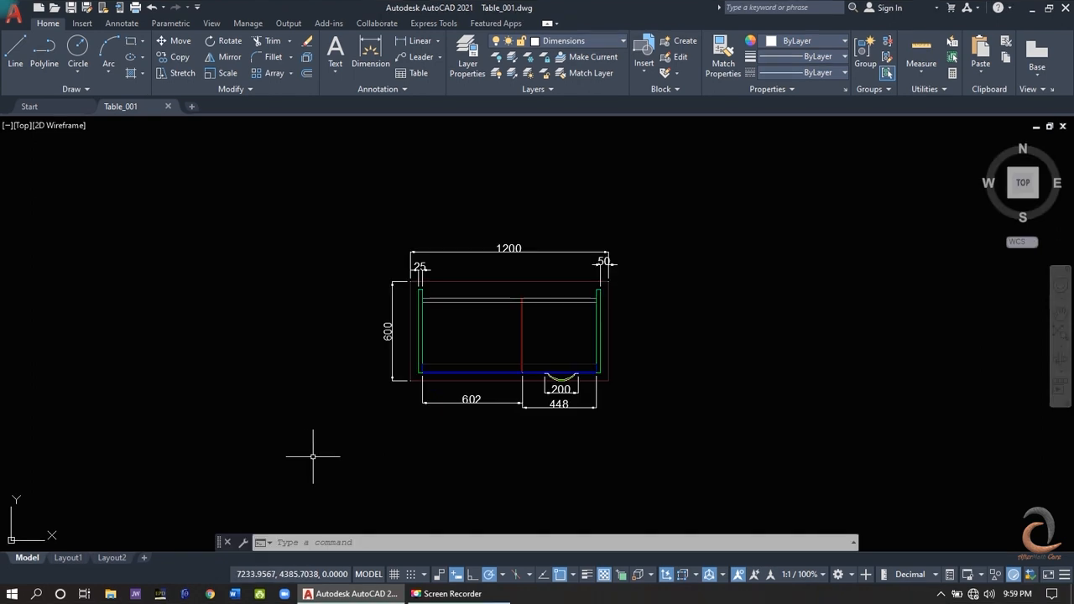
- Look through Layout1 and Layout2 and return to model space
click(20, 560)
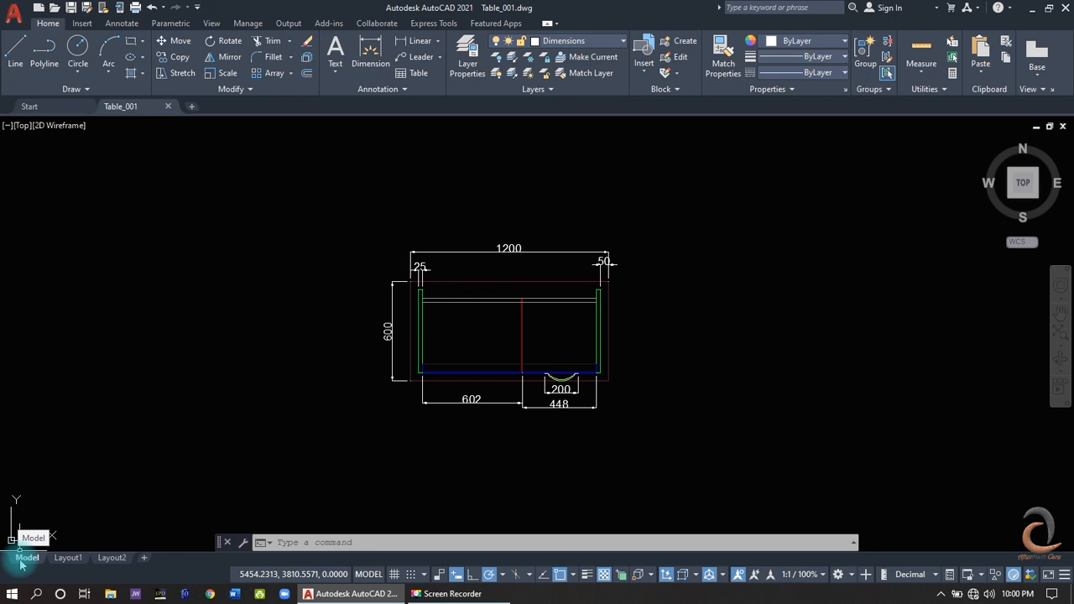
click(72, 559)
click(110, 561)
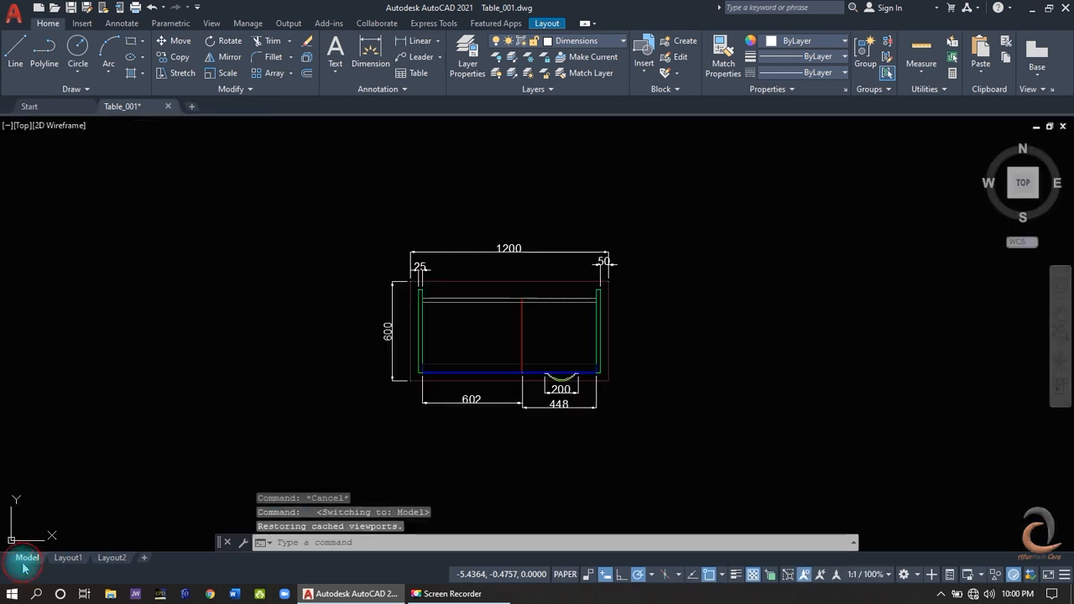
click(24, 567)
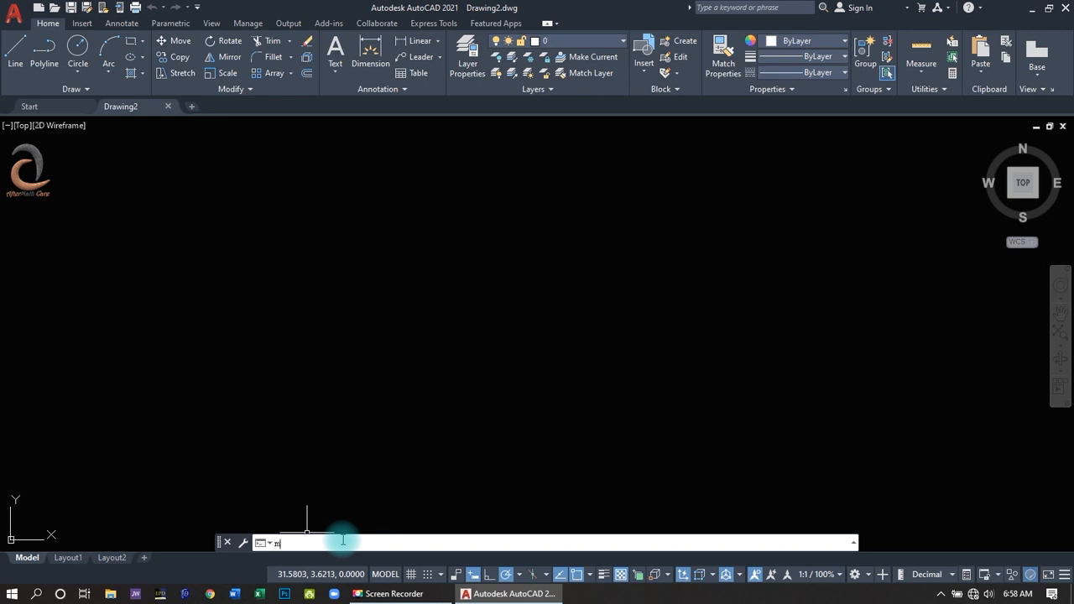
text(o)
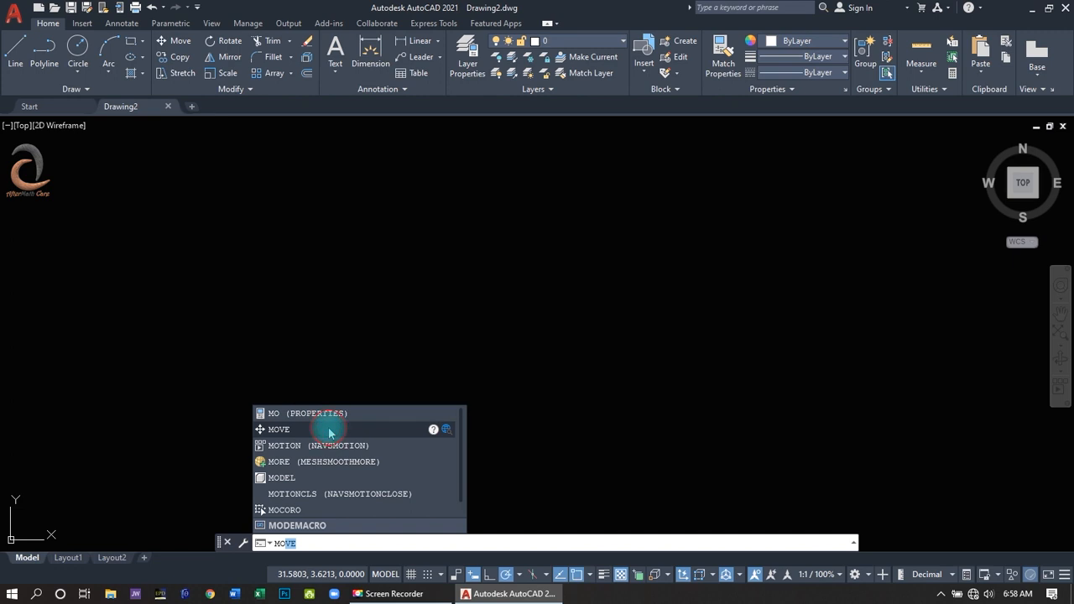
click(329, 431)
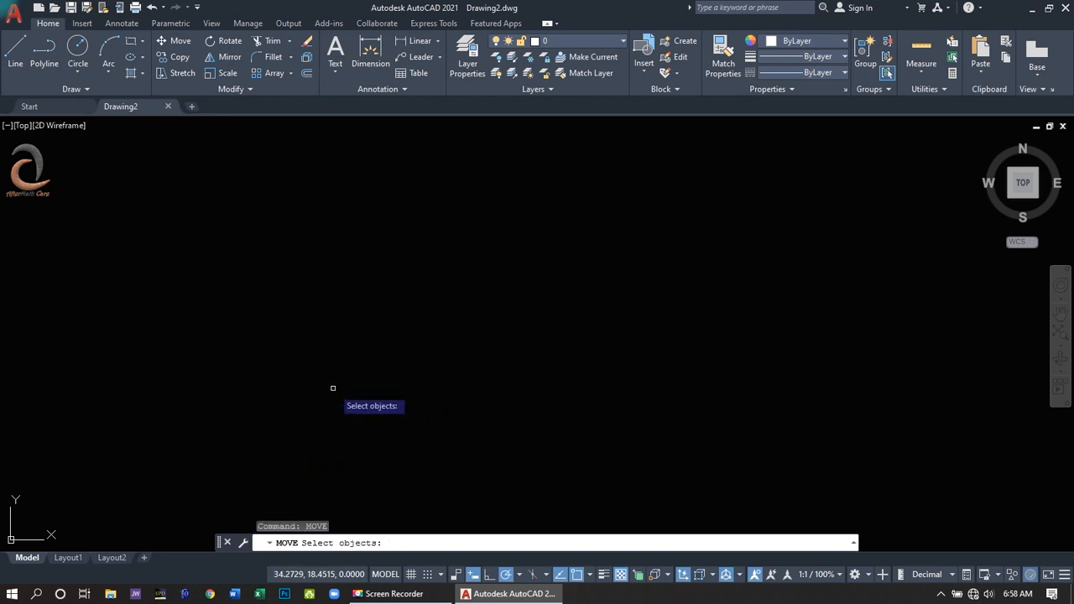
key(Escape)
- Dock the command line beneath the drawing area and return it to a floating bar
drag(209, 530, 6, 554)
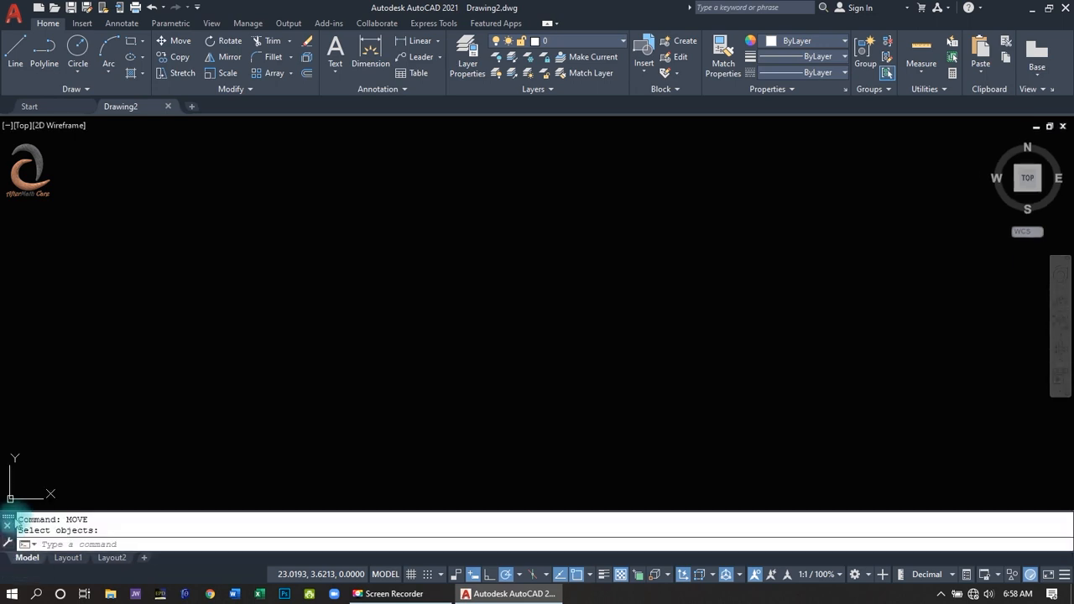
drag(10, 522, 278, 527)
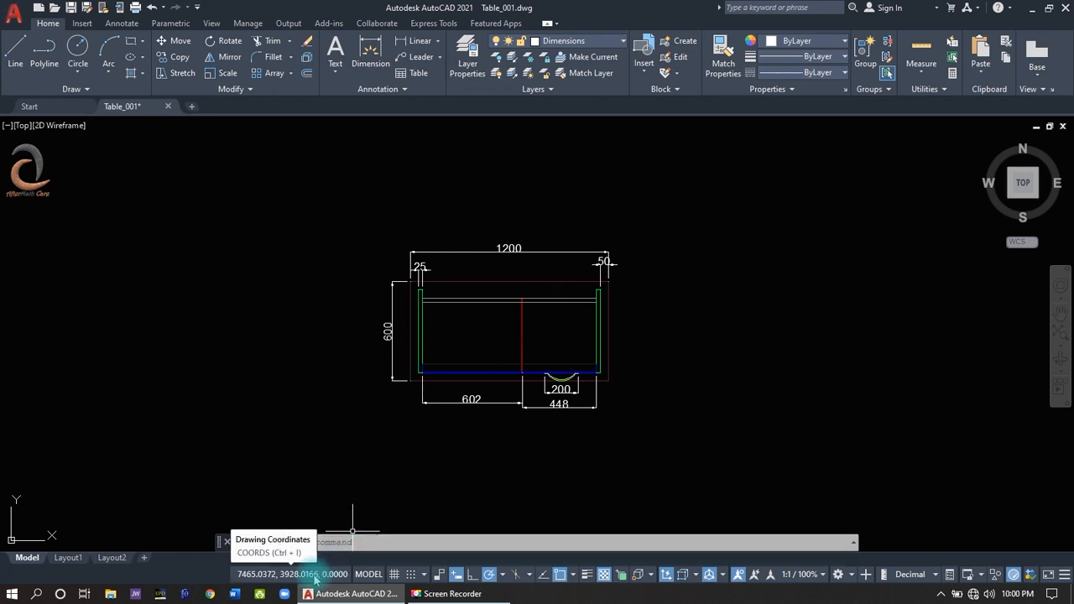
- Switch from model to paper space and back, and toggle the drawing grid on and off
click(367, 574)
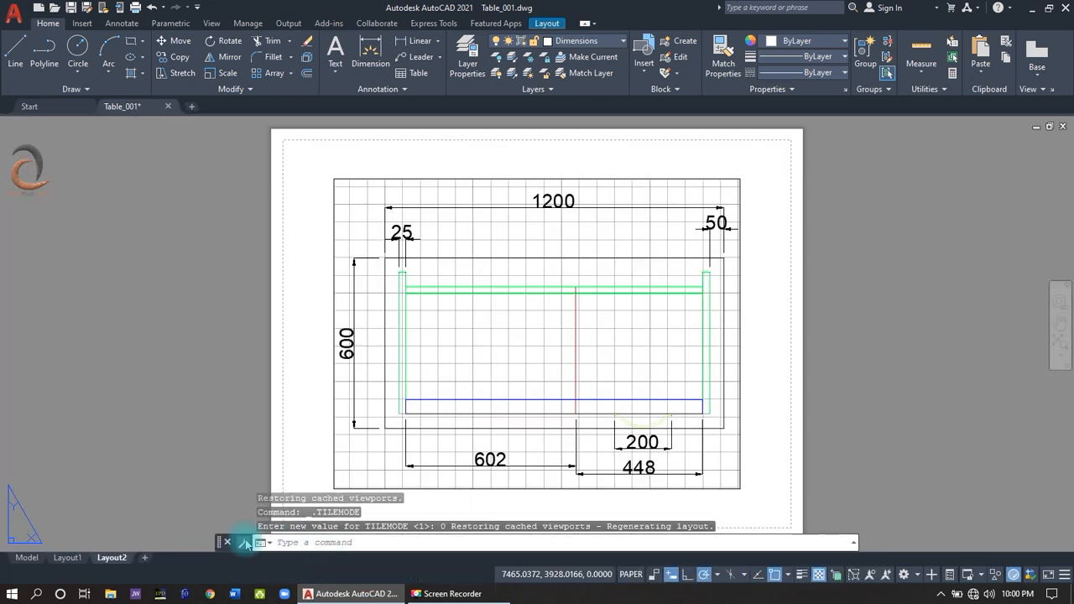
click(27, 557)
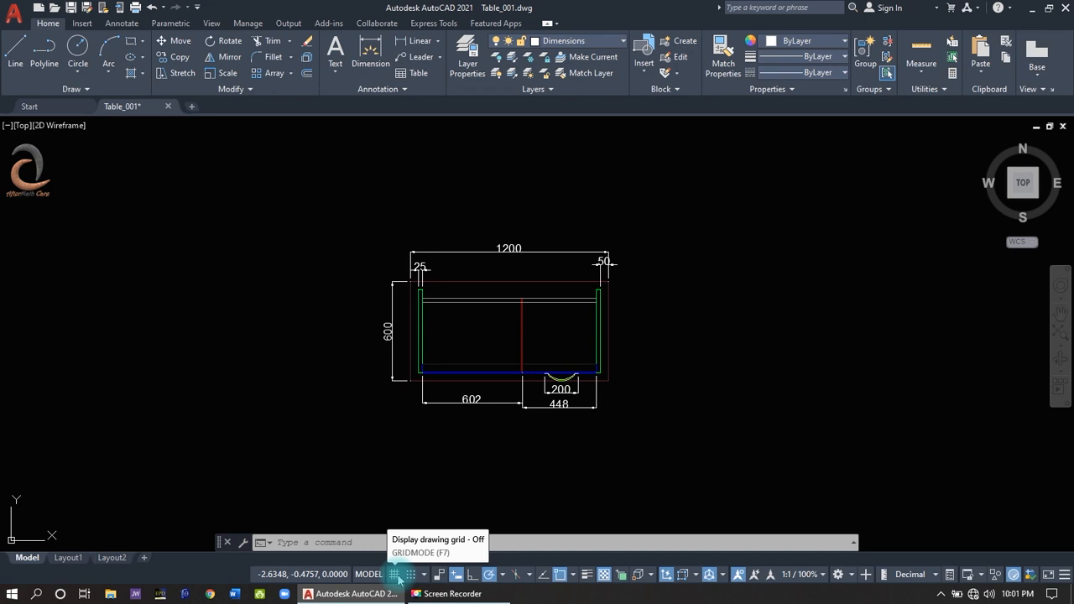
click(395, 575)
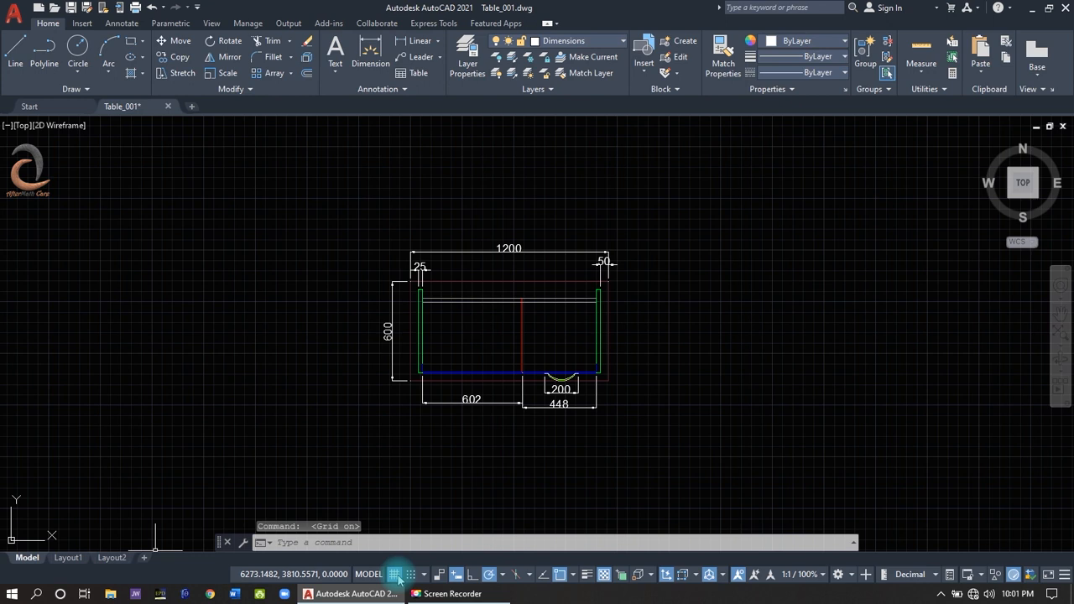
click(394, 574)
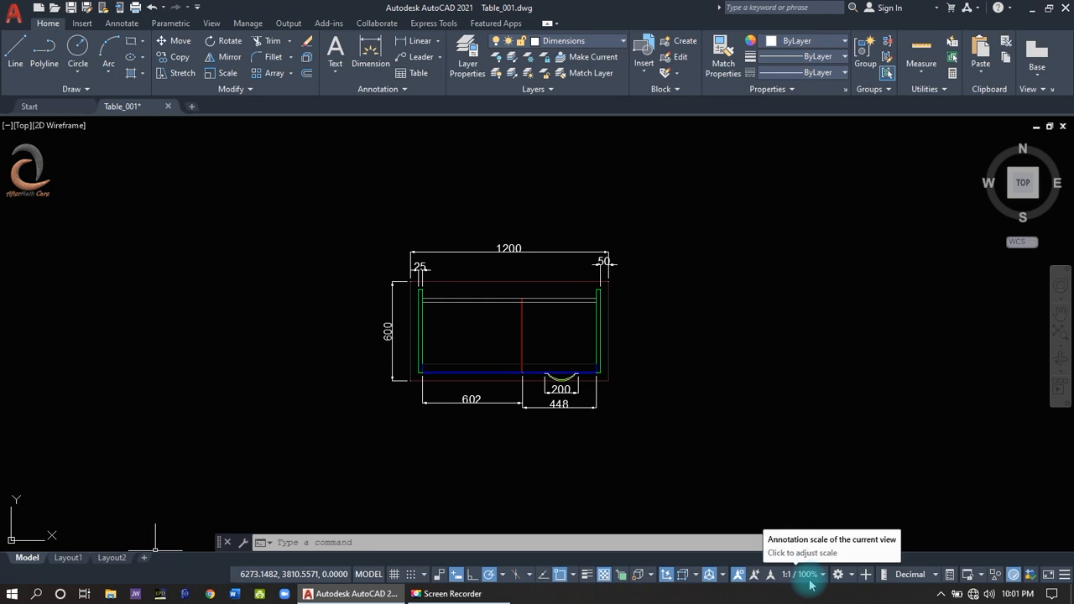
- Review the available workspaces and turn Clean Screen on and back off
click(838, 576)
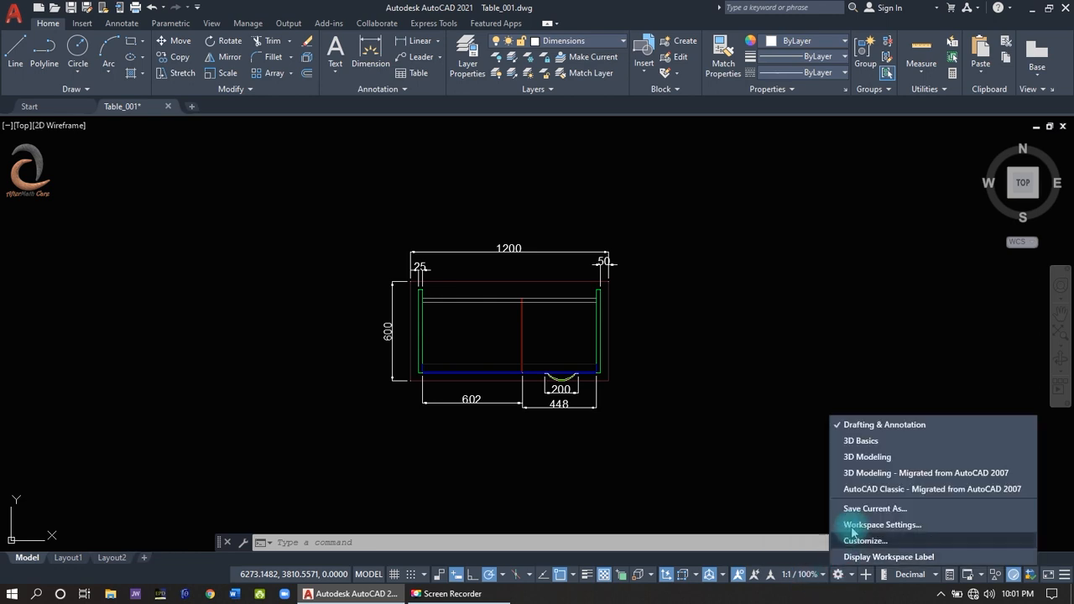
click(839, 575)
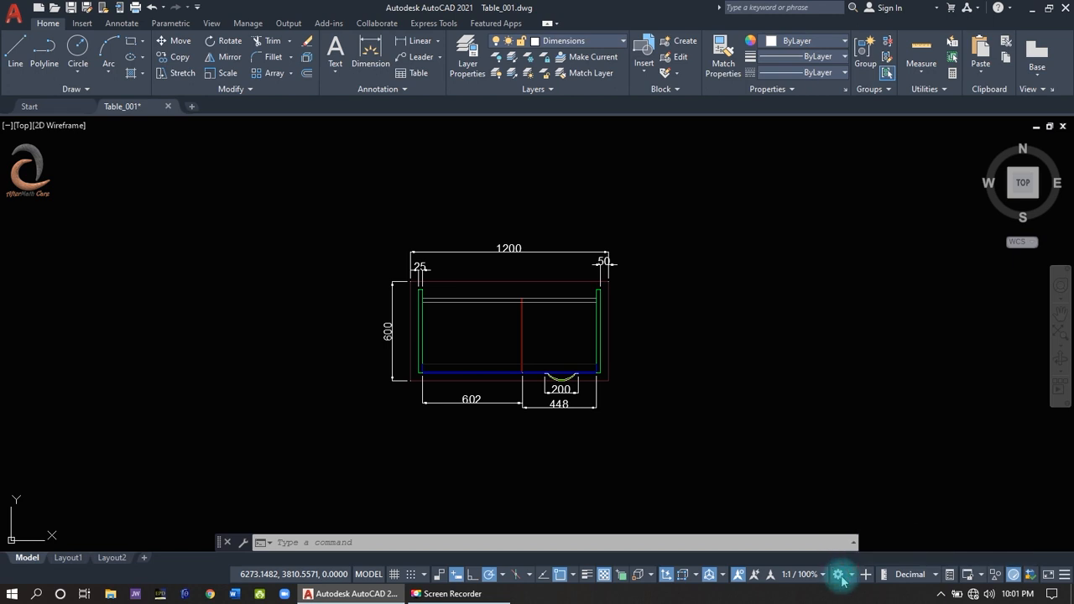
click(1053, 579)
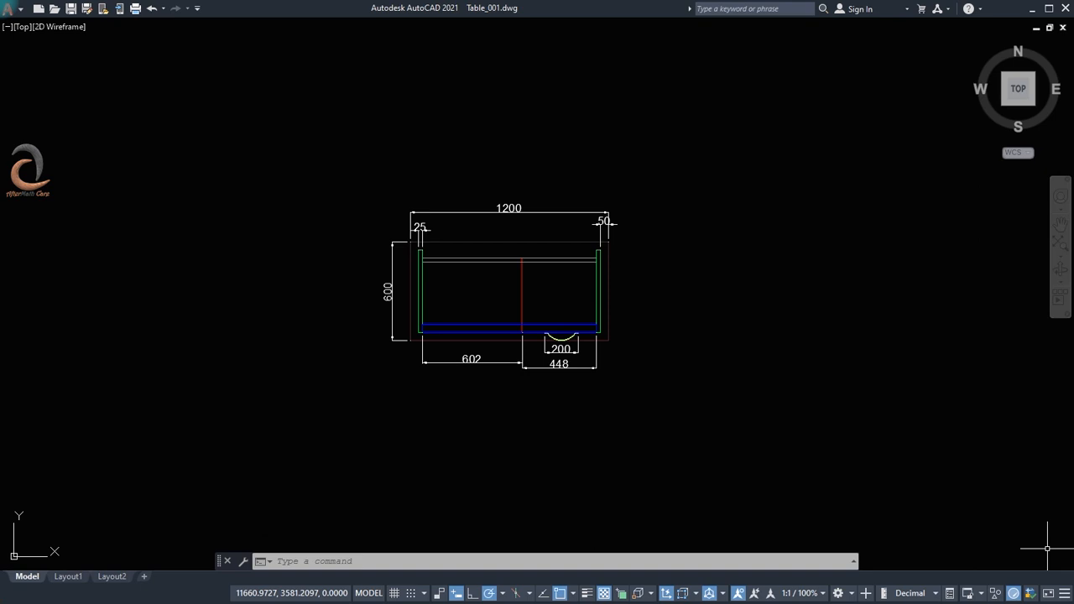
click(1051, 595)
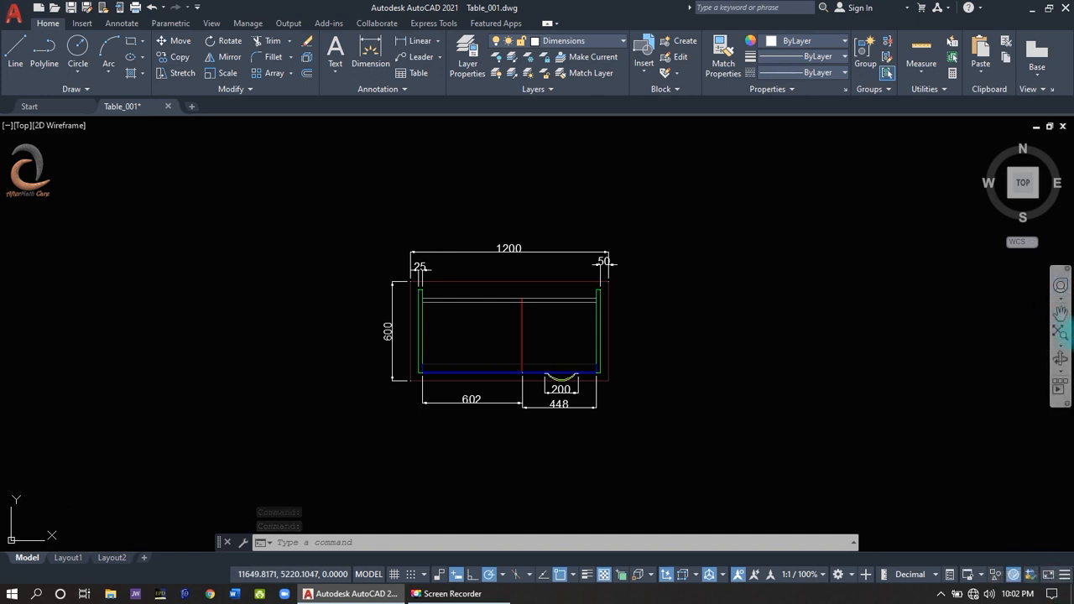
- Tilt the desk slightly with Orbit and undo the rotation
click(1060, 363)
drag(983, 391, 995, 378)
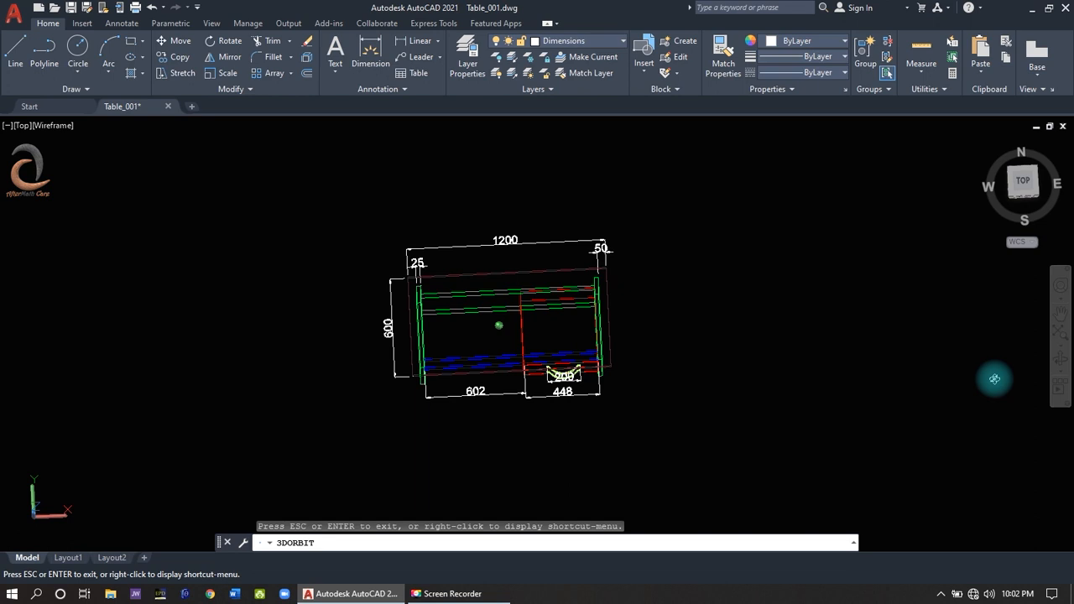
key(Escape)
key(ctrl+z)
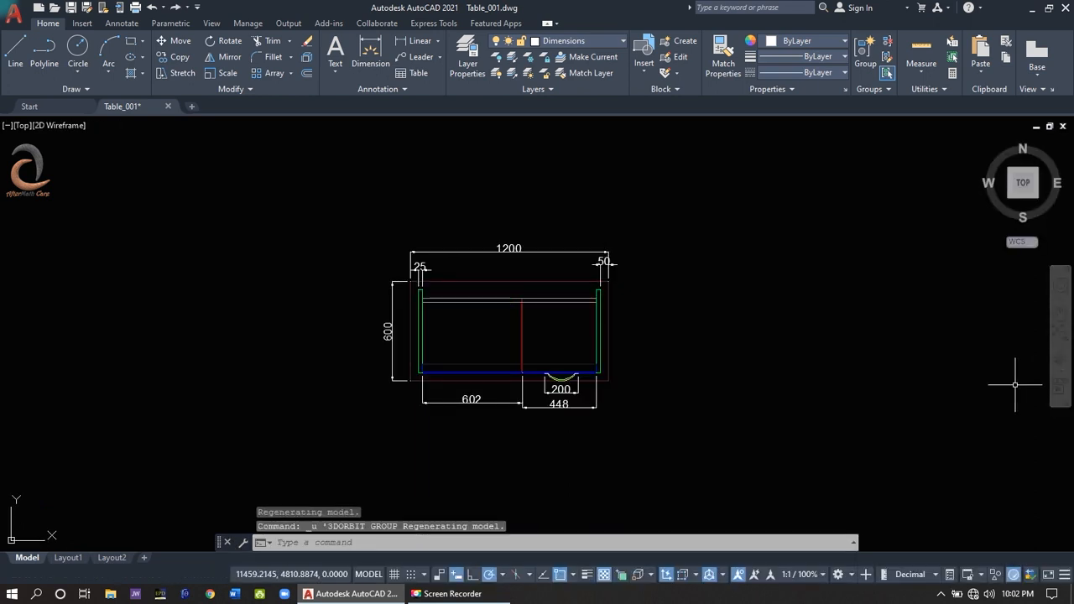
- Check the available orbit modes and pan the desk drawing within the view
click(1060, 370)
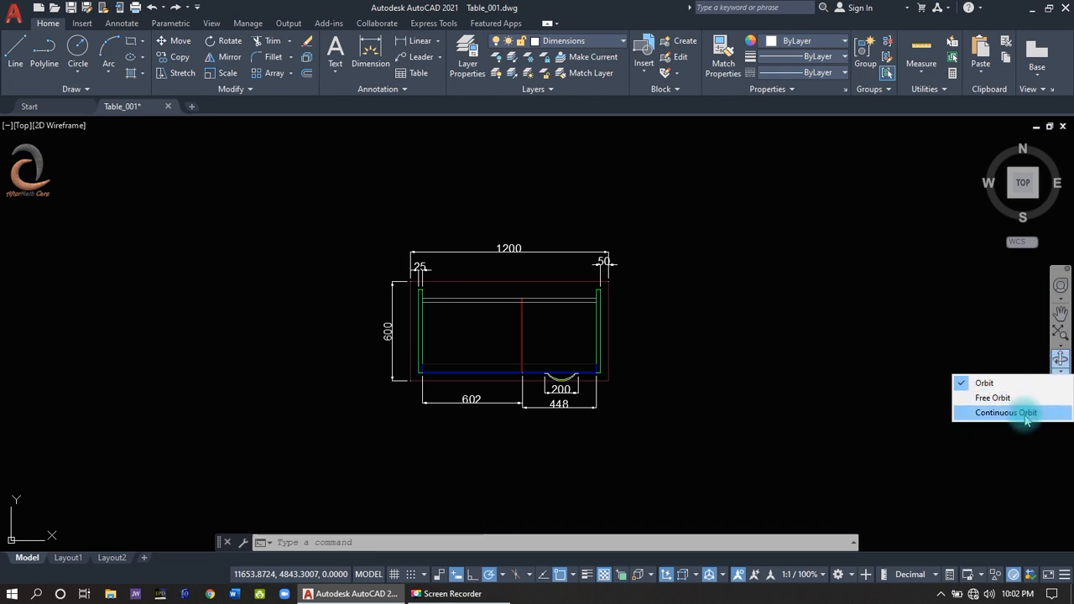
click(1061, 312)
mouse_move(705, 337)
mouse_down()
mouse_move(719, 355)
mouse_move(760, 361)
mouse_up()
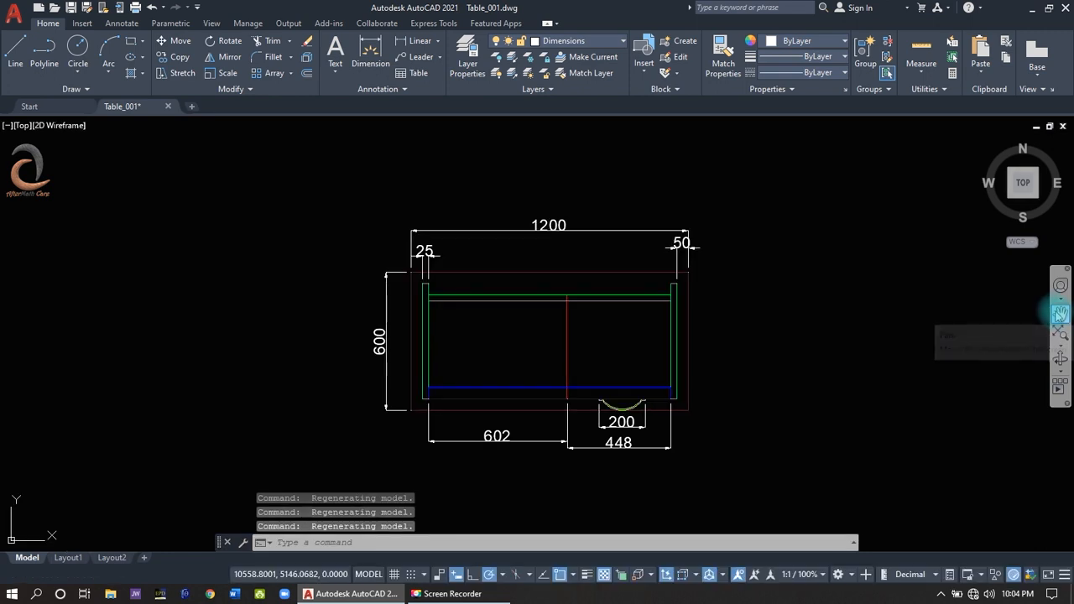
click(1061, 313)
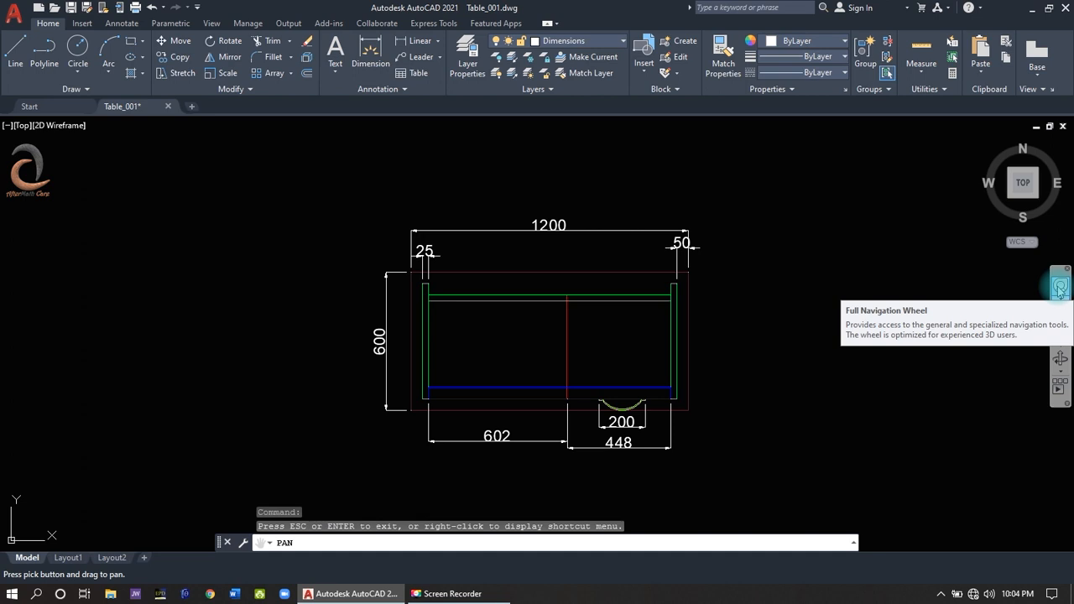
- Walk around the desk from the Front view with the Full Navigation Wheel and undo the view changes
click(1060, 288)
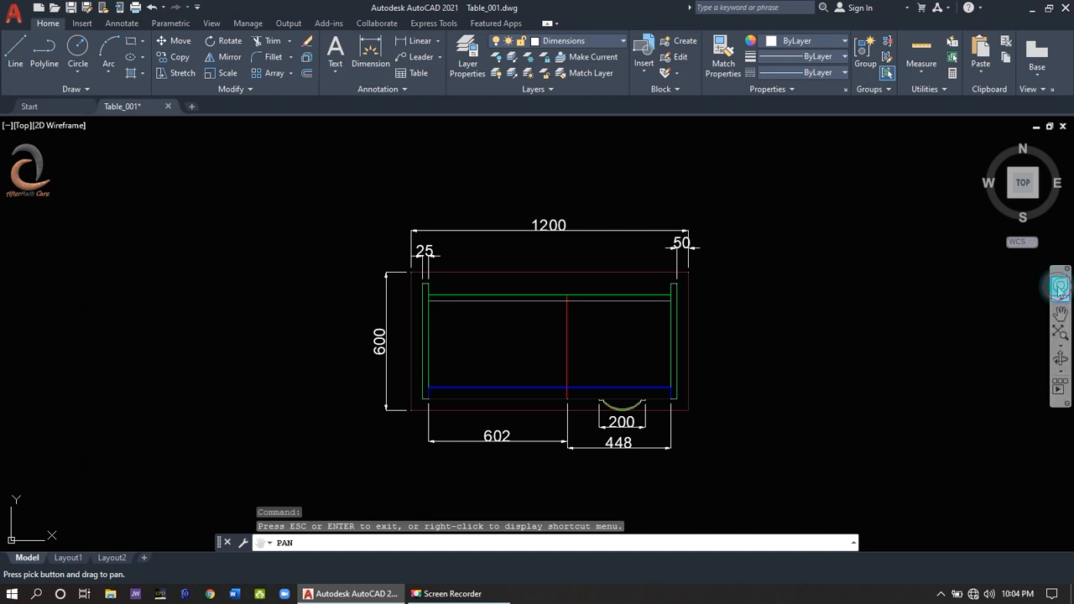
click(1023, 206)
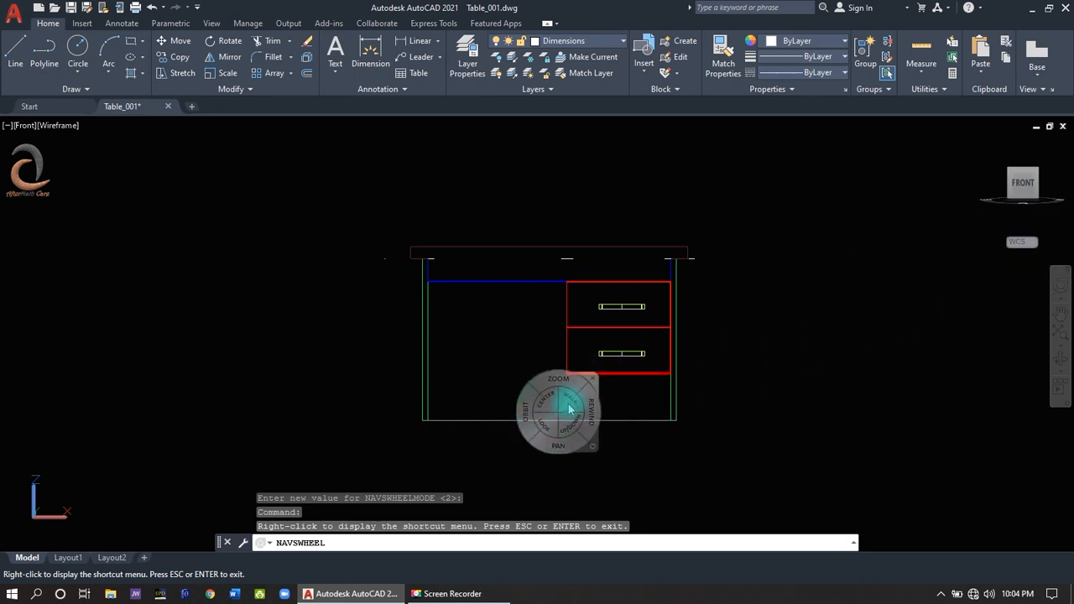
drag(570, 408, 541, 497)
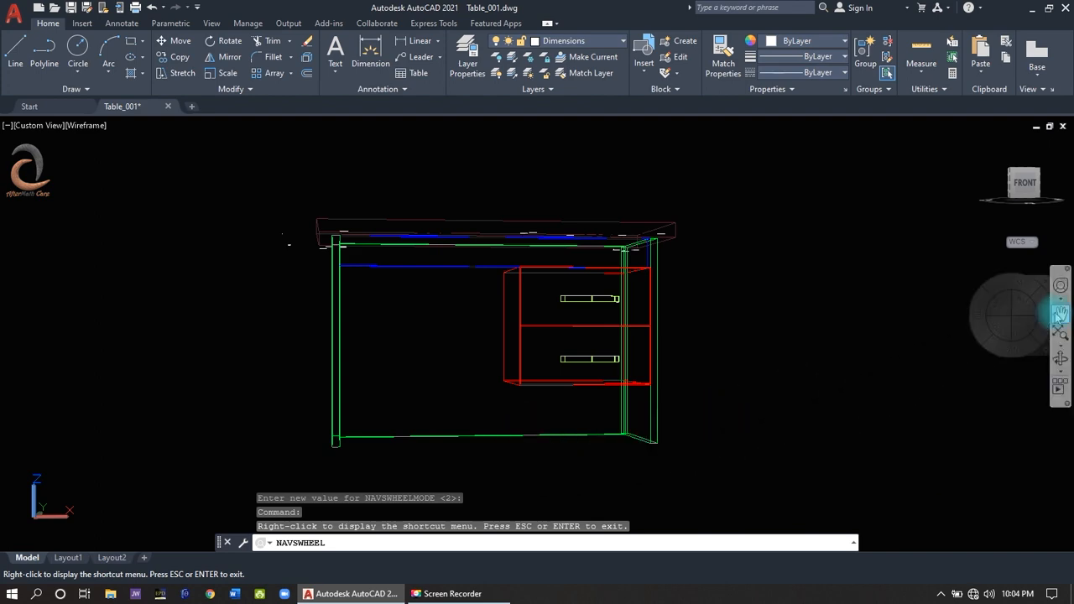
key(Escape)
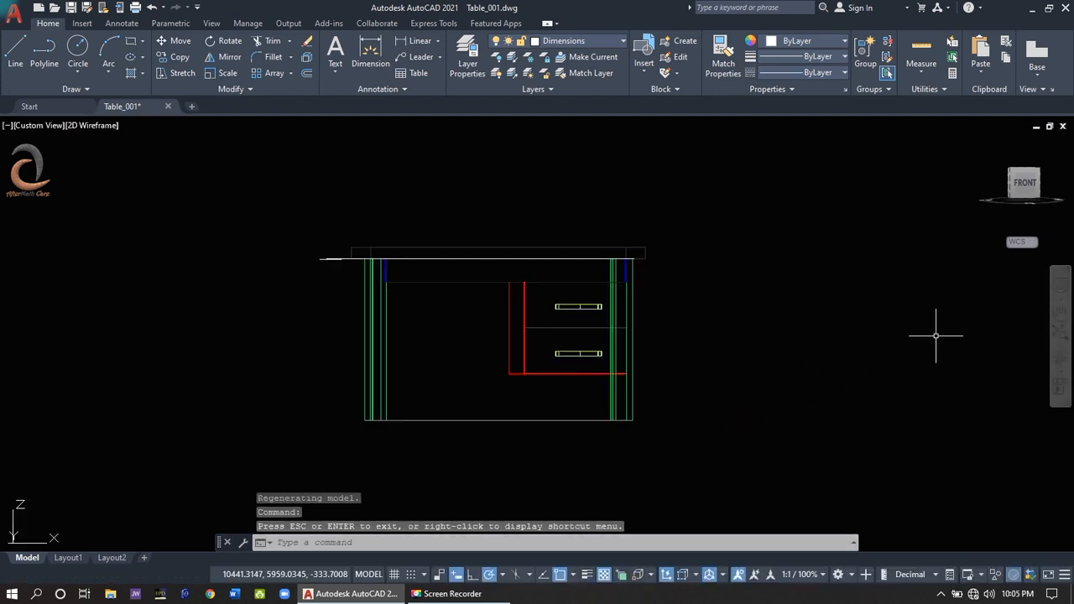
key(ctrl+z)
key(ctrl+z)
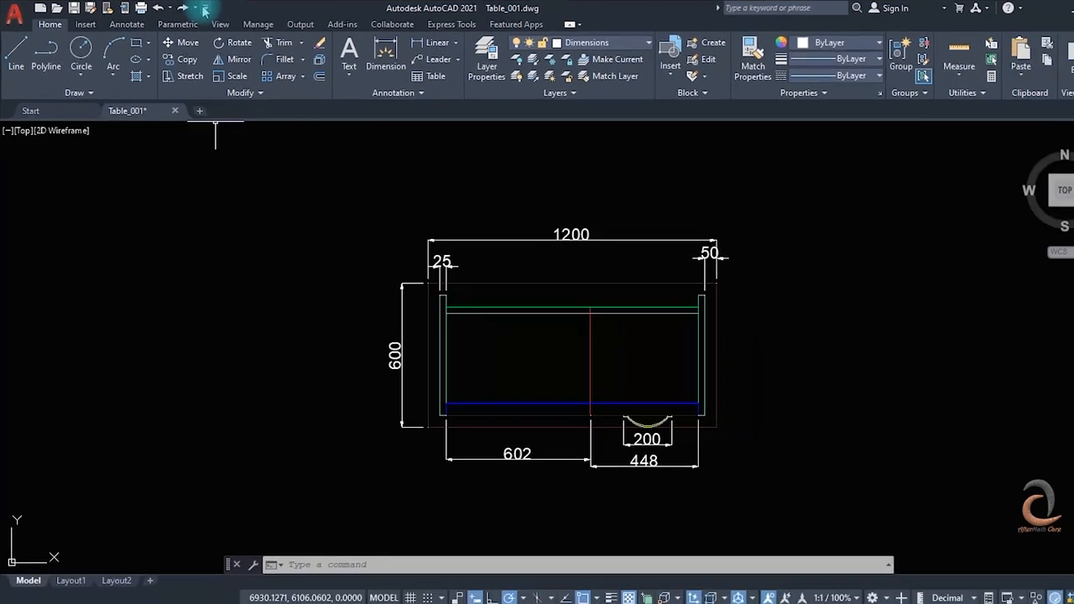
- Add the Workspace selector to the Quick Access Toolbar and review its list of workspaces
click(195, 8)
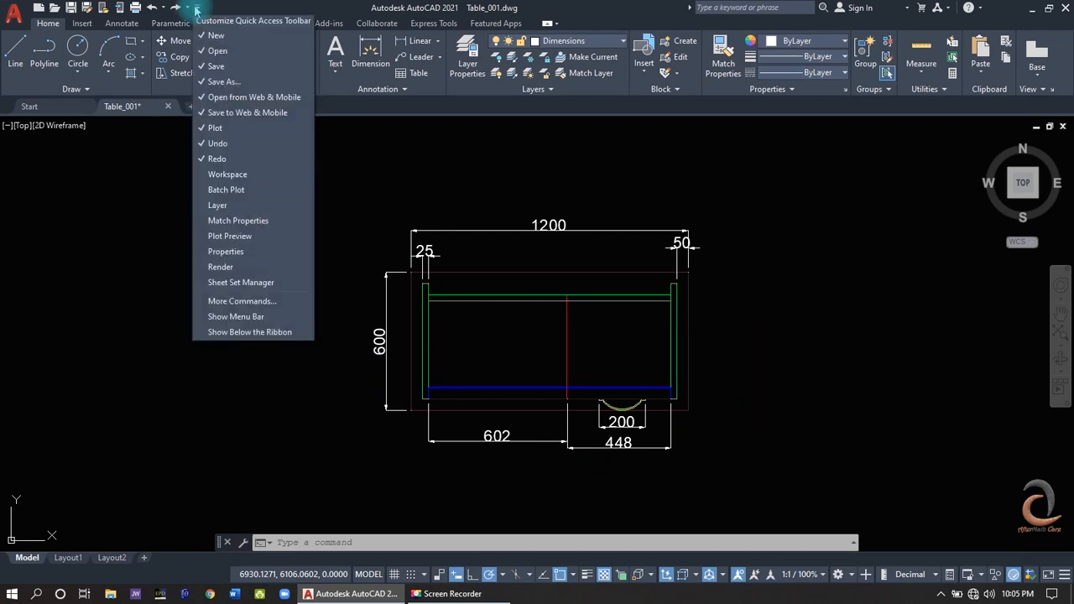
click(218, 174)
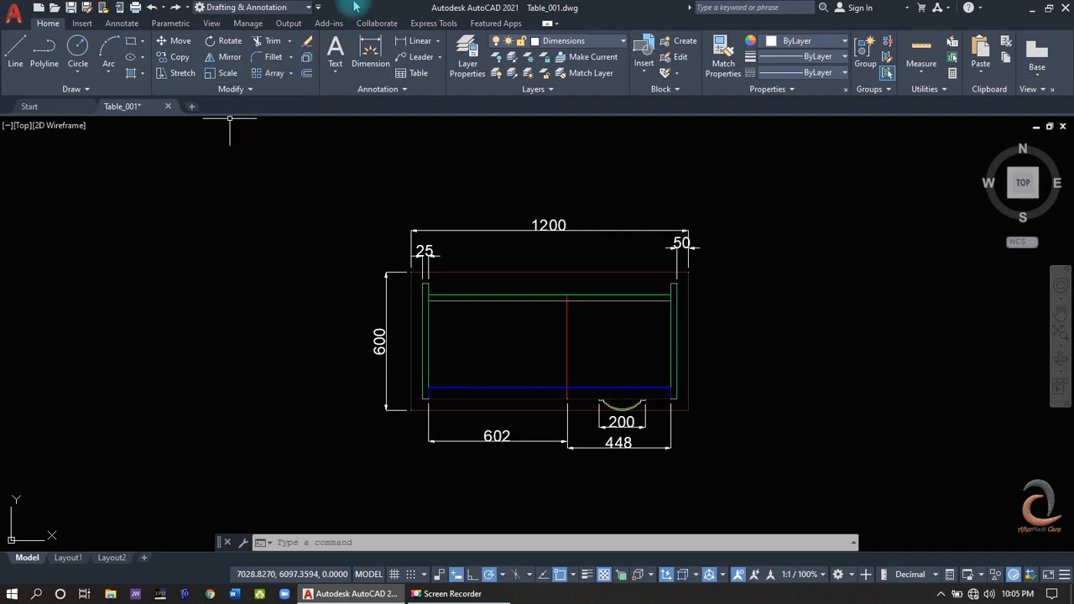
click(265, 8)
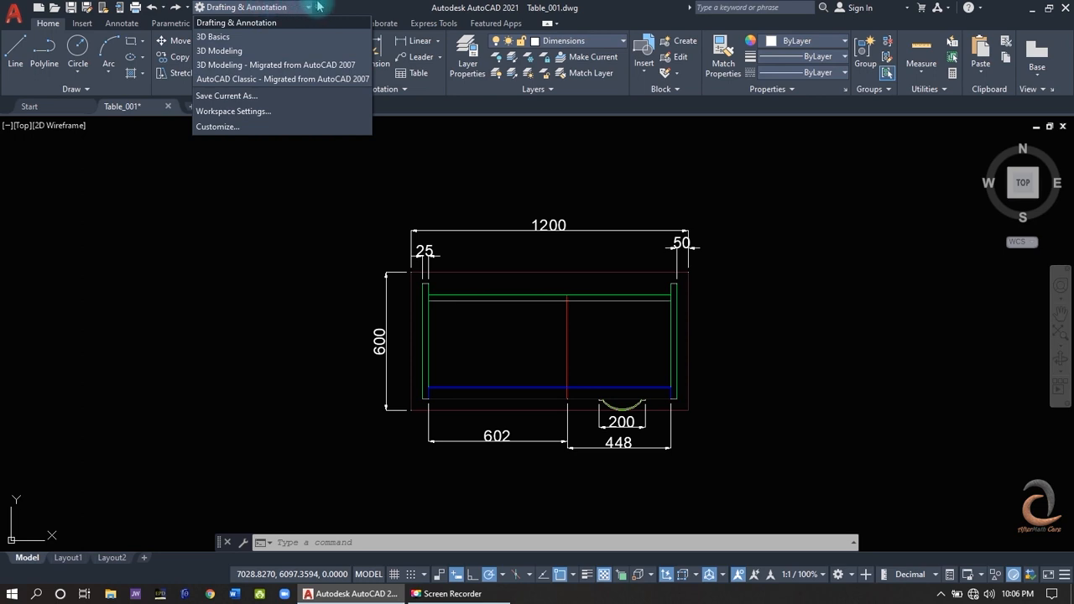
click(353, 7)
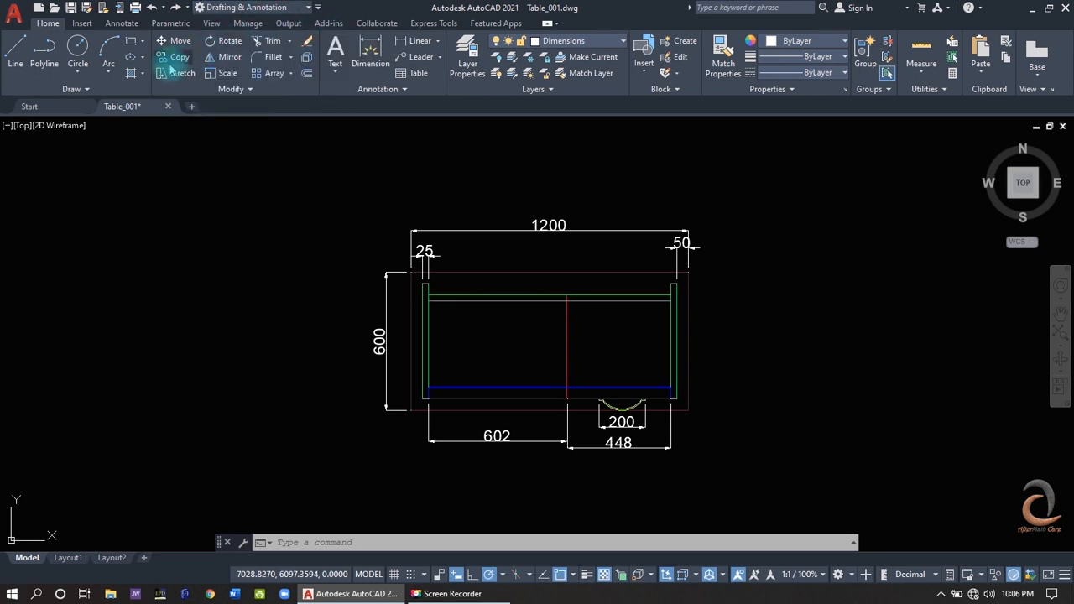
- Add the Construction Line tool to the Quick Access Toolbar and remove it again
click(47, 94)
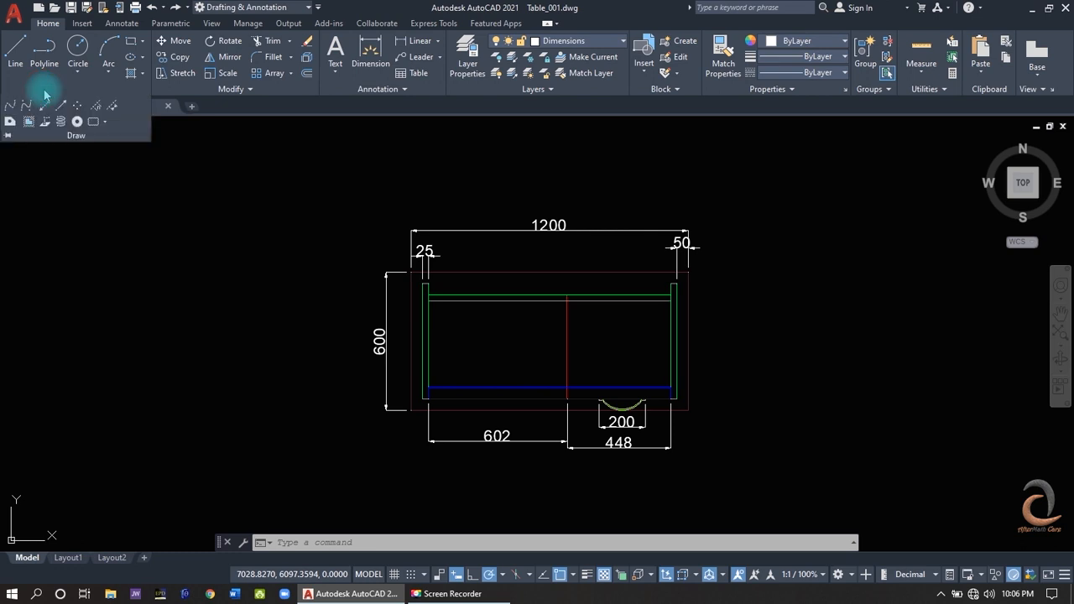
right_click(50, 110)
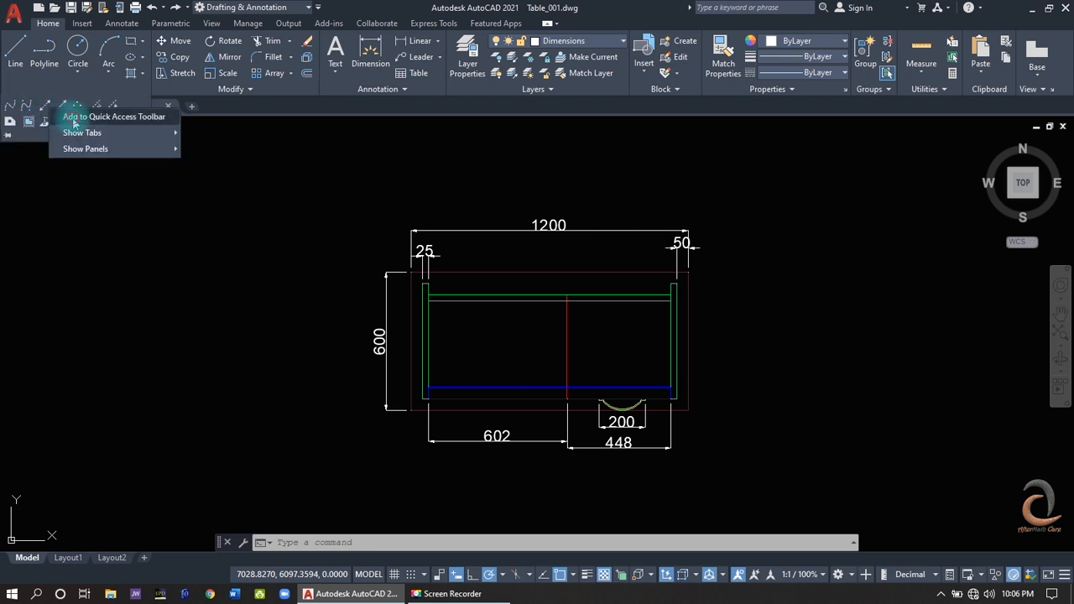
click(75, 120)
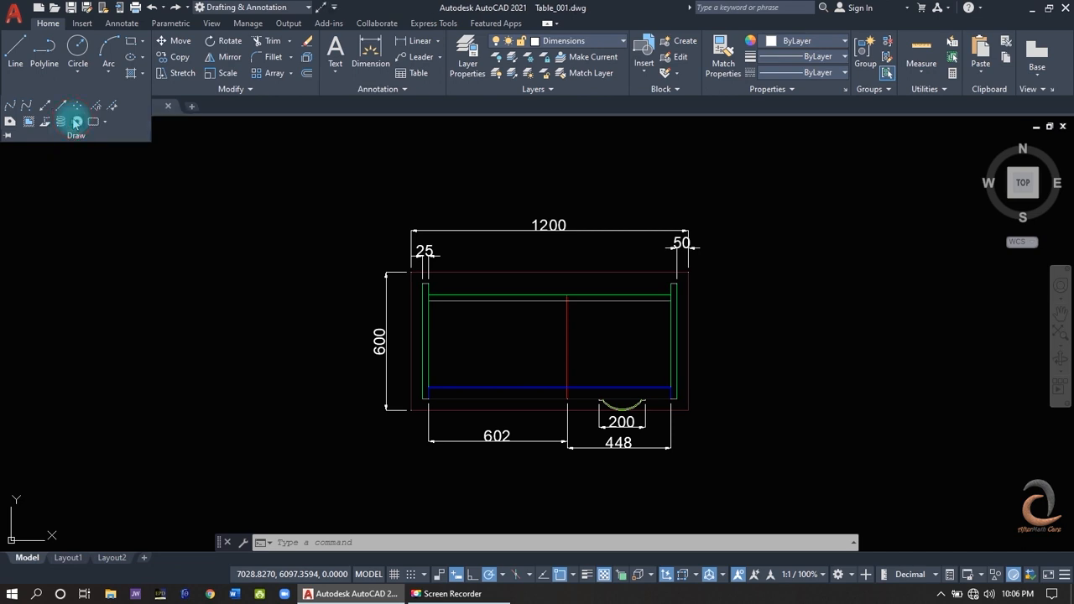
right_click(321, 12)
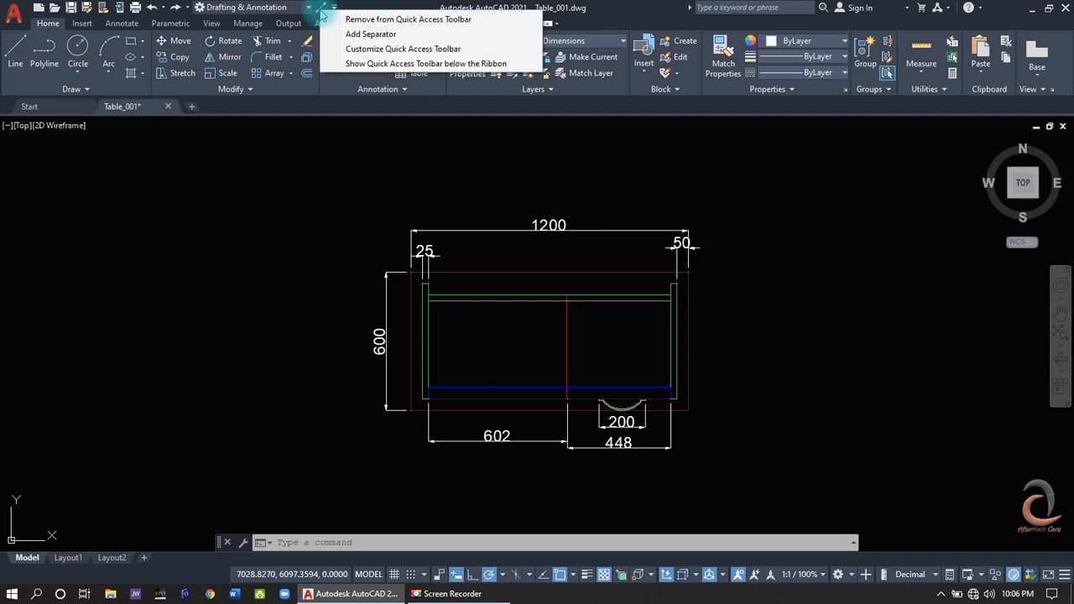
click(357, 19)
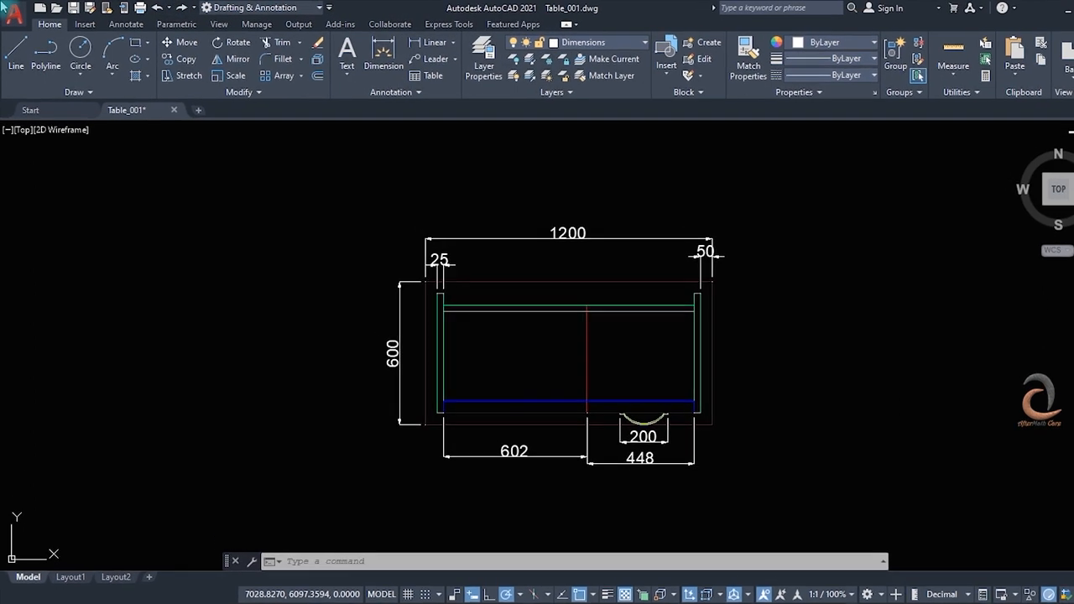
- Look through the application-level file commands, including New, Open and Drawing Utilities
click(10, 10)
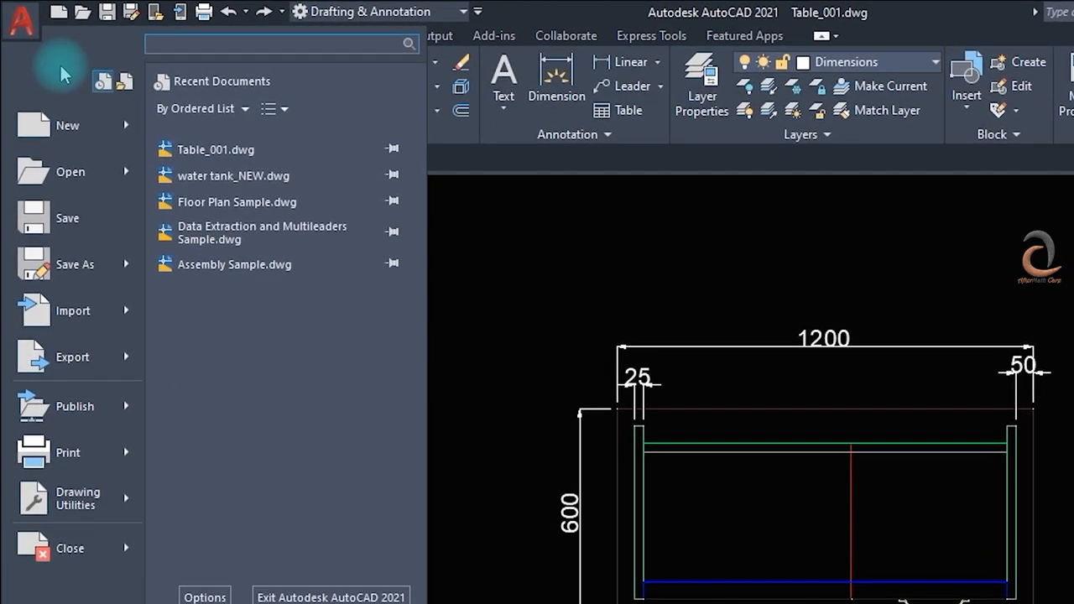
click(68, 130)
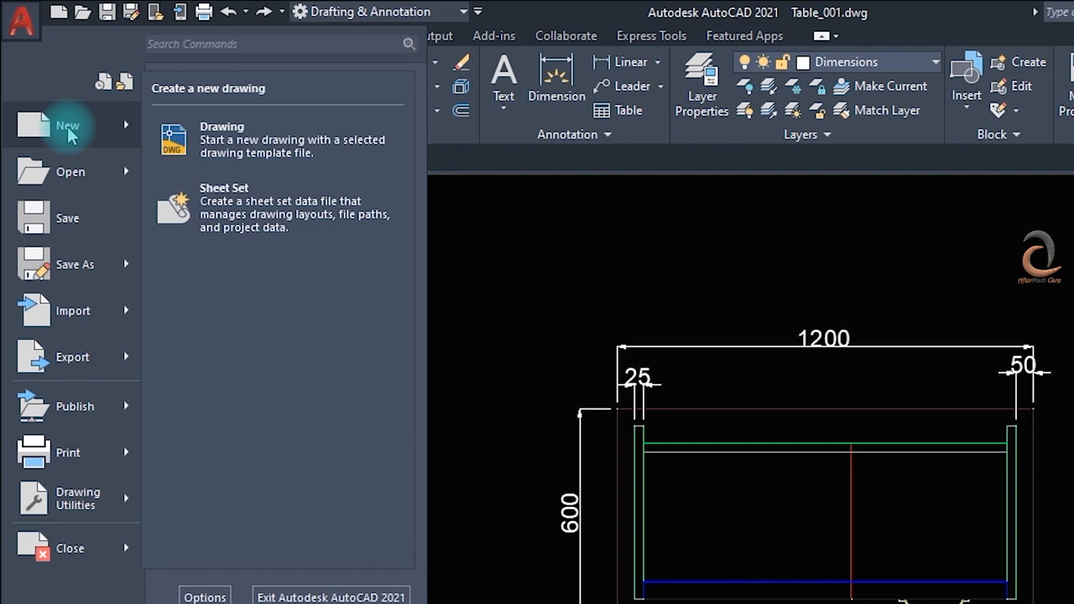
click(72, 173)
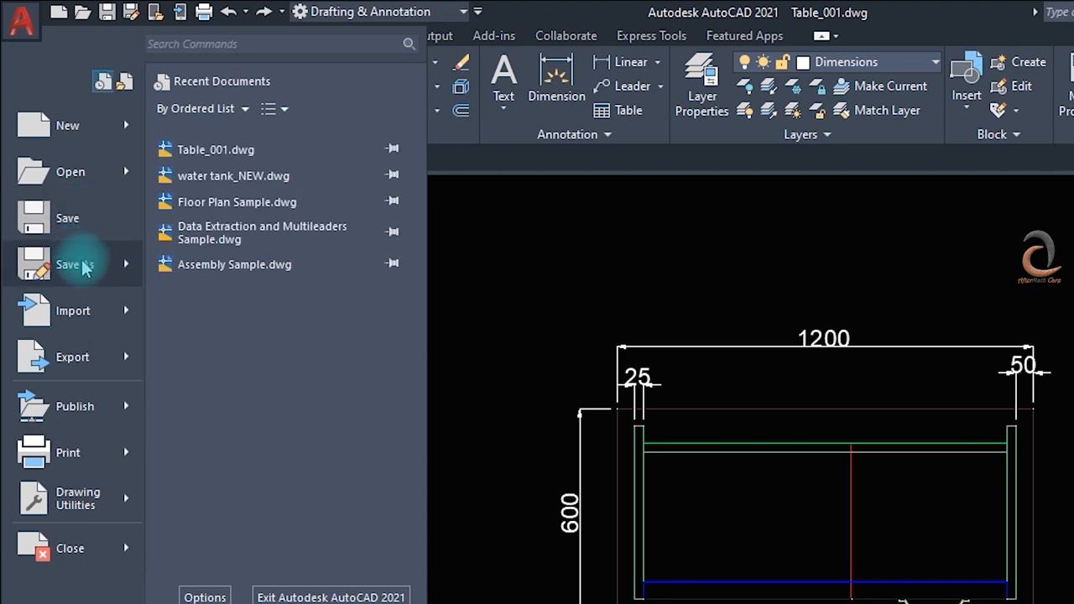
mouse_move(78, 502)
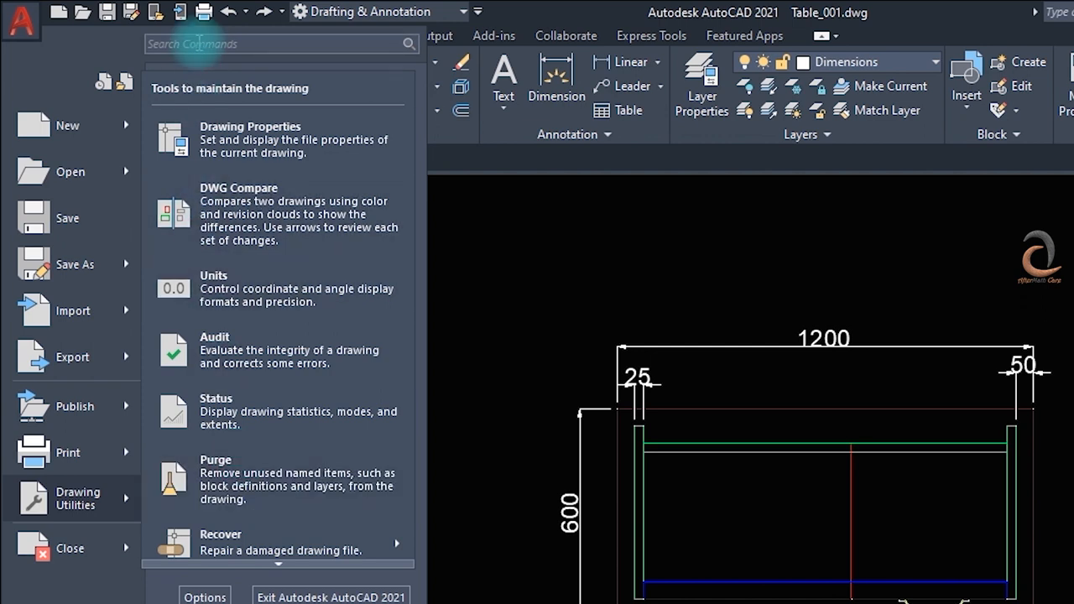
- Search the application's commands for "presspull"
click(199, 43)
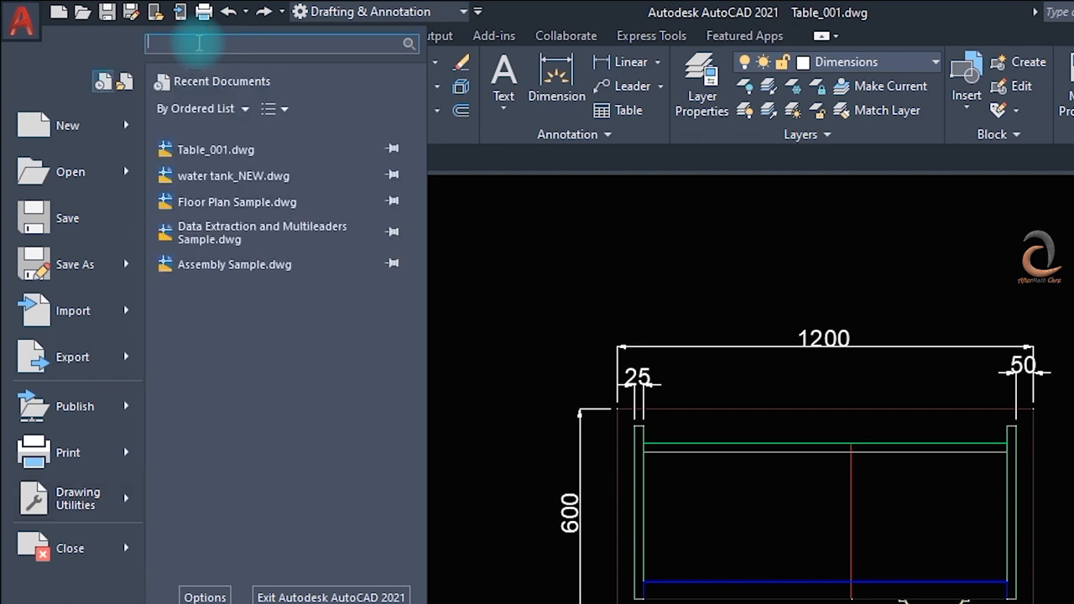
text(p)
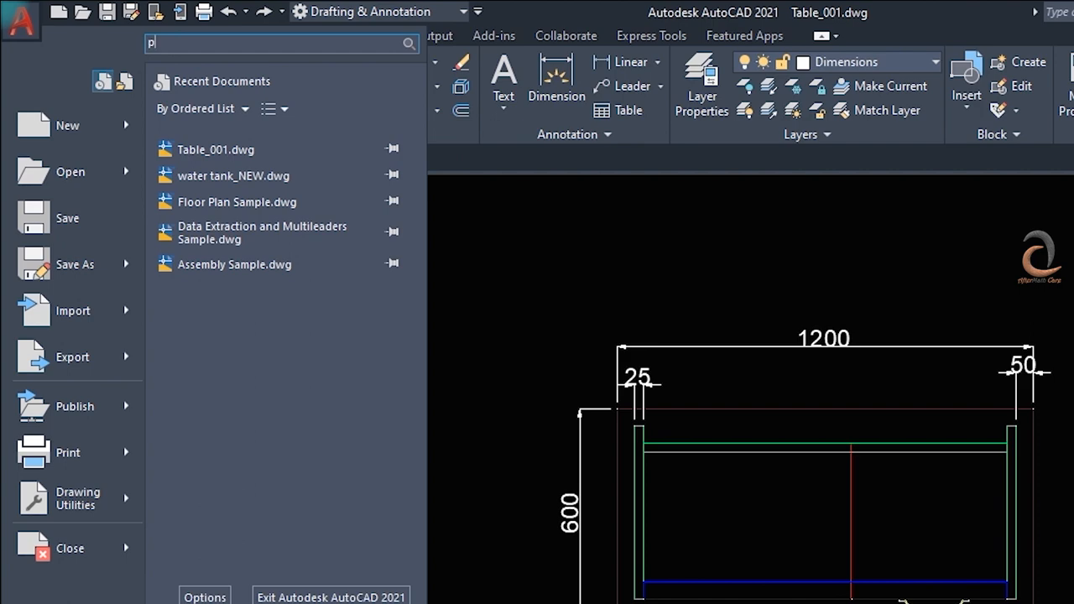
text(resspull)
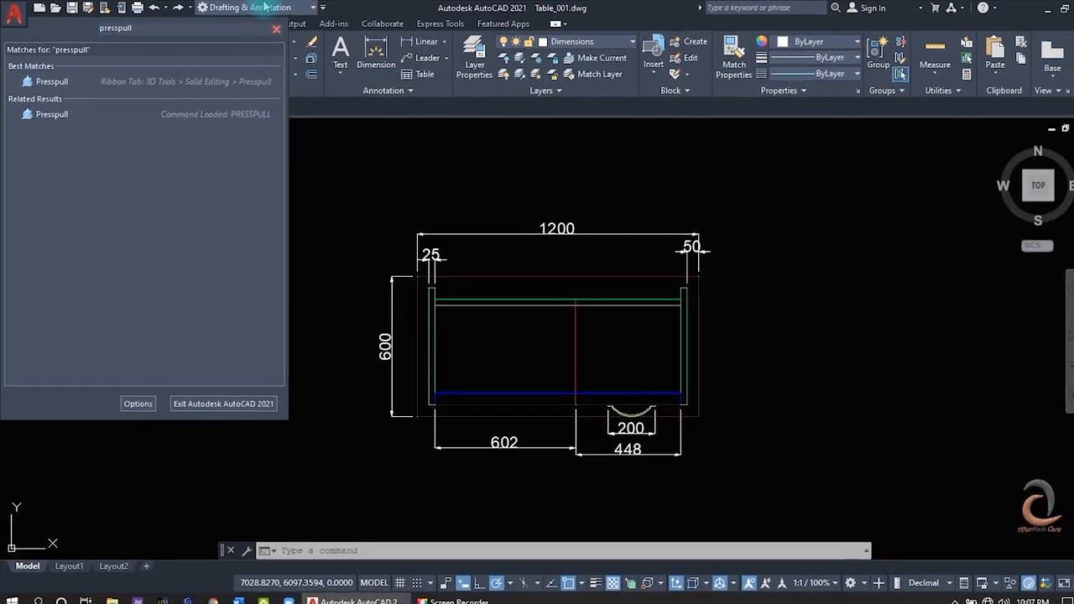
- Leave the command search and switch the workspace to 3D Modeling
click(288, 8)
click(262, 7)
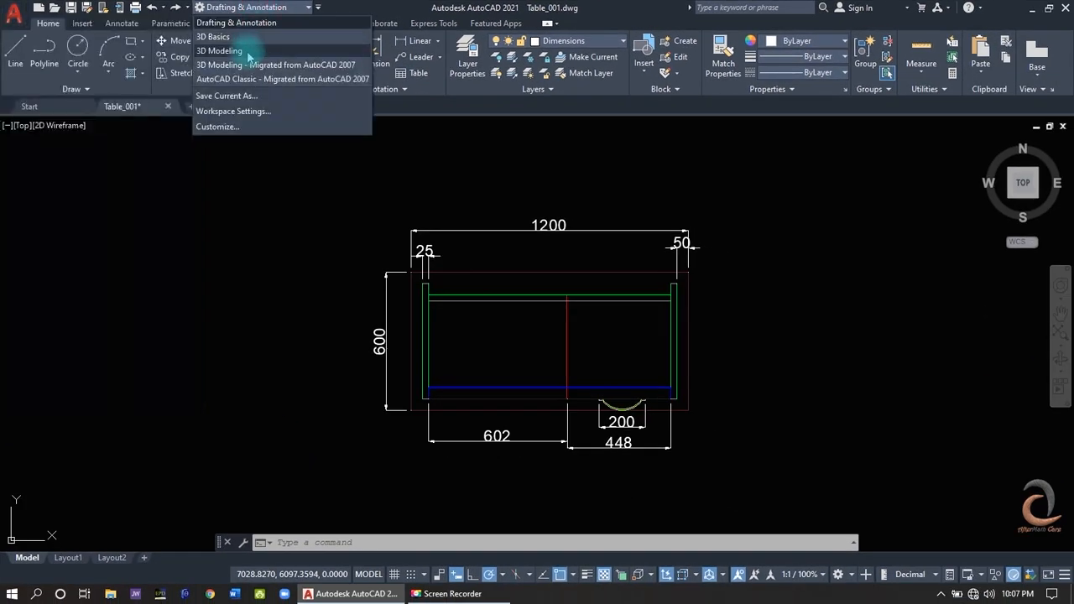
click(220, 51)
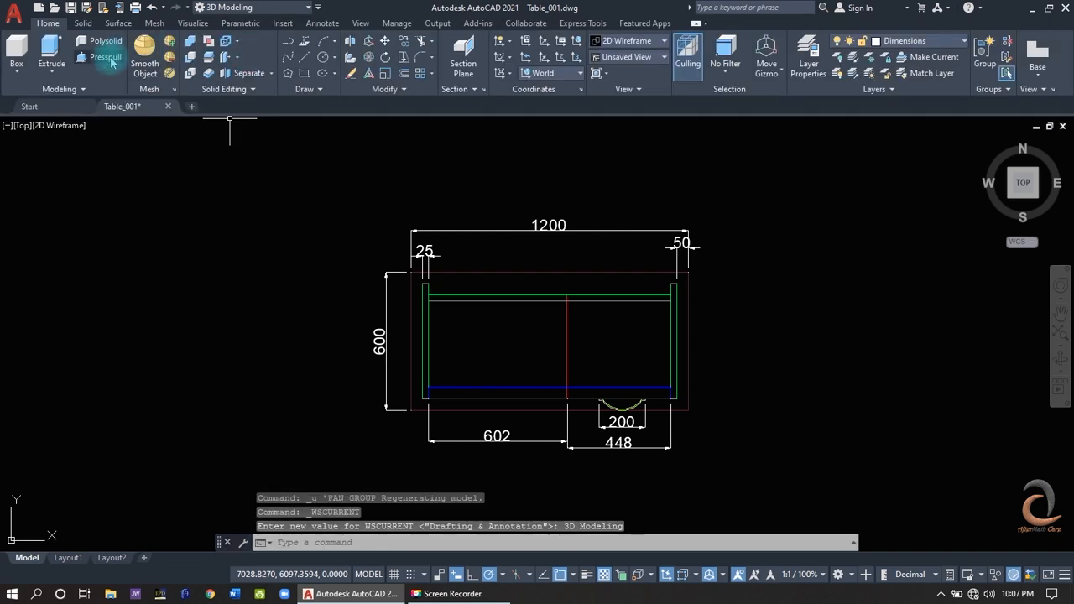
- Switch the workspace to 3D Basics and return it to Drafting & Annotation
click(220, 8)
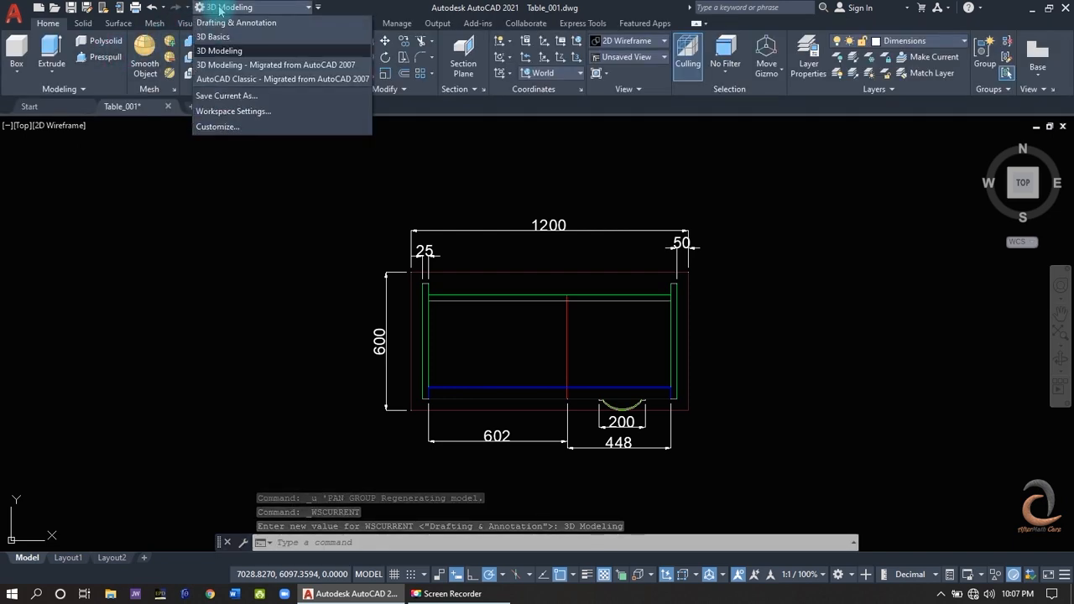
click(218, 40)
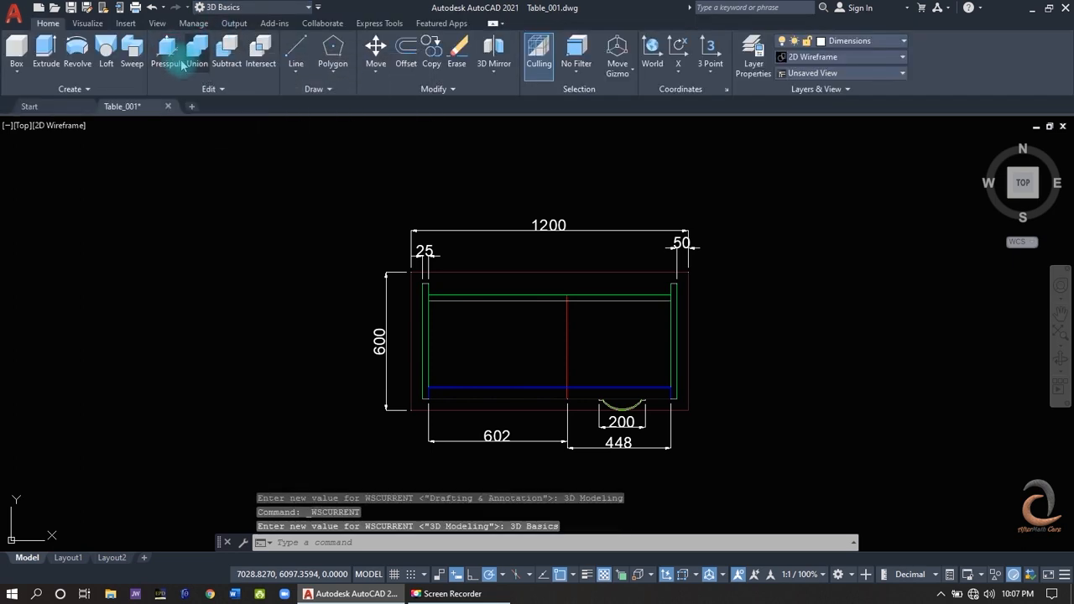
click(229, 8)
click(227, 22)
- Search the application's commands for "presspu" and leave the search
click(14, 15)
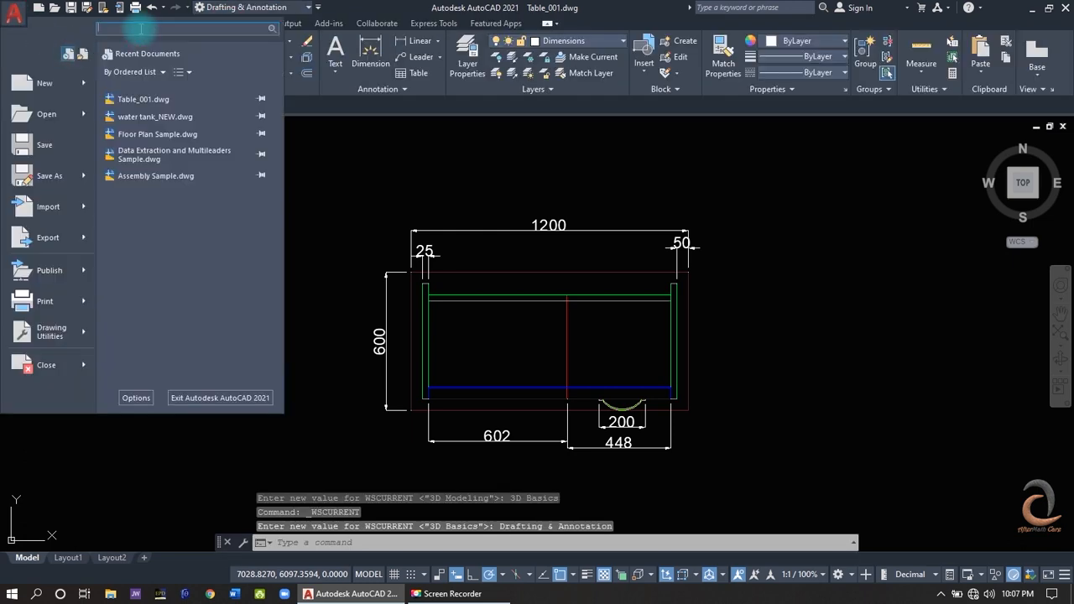
text(presspull)
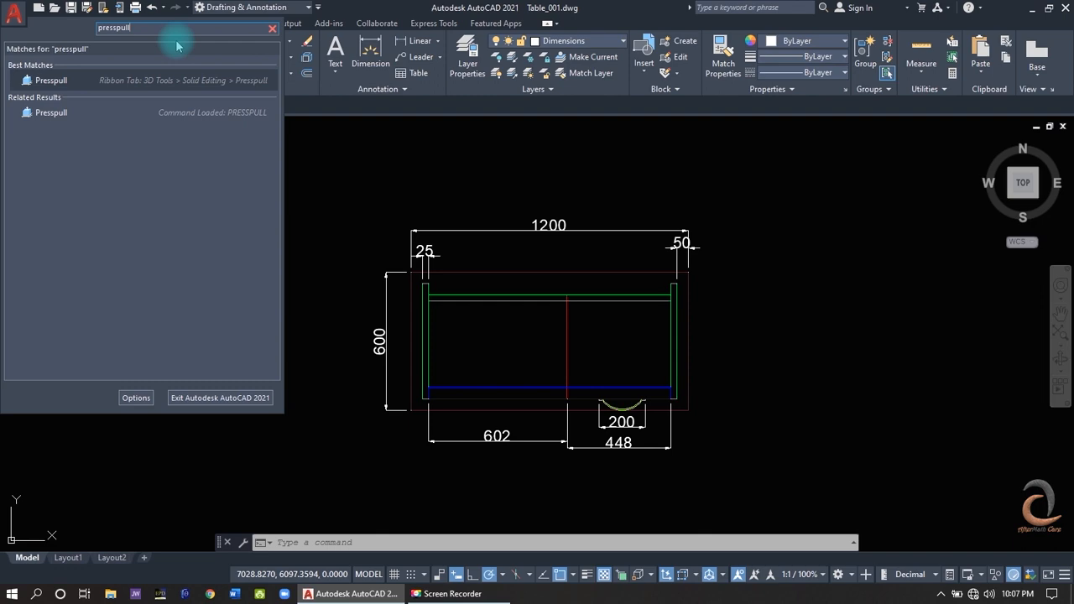
click(135, 82)
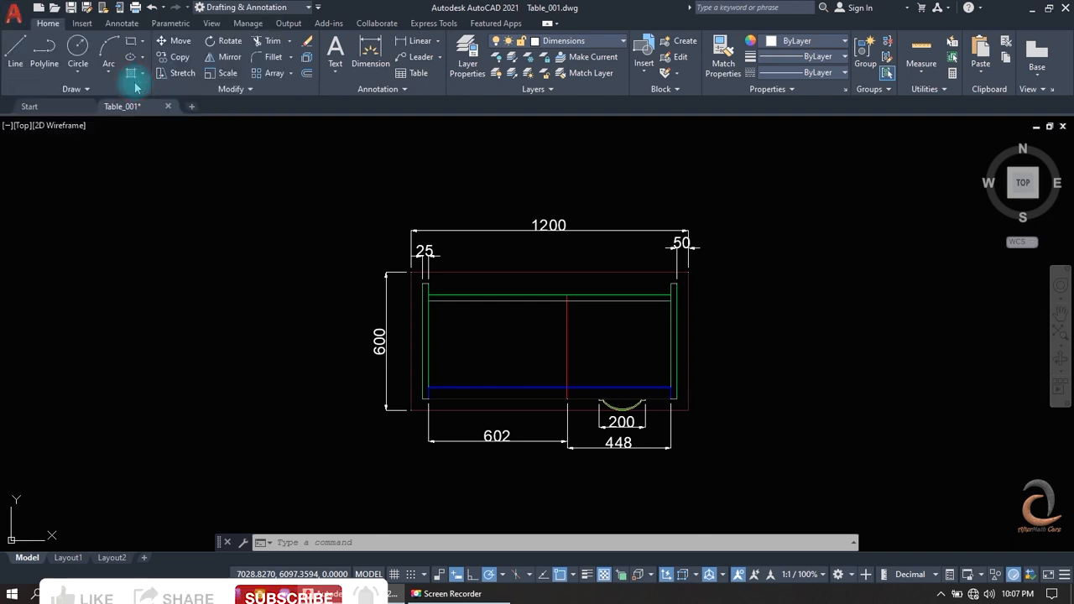
- Try to press-pull the outer face of the desk's side panel in the SW Isometric view, and undo back to the Top view
click(1010, 196)
click(474, 410)
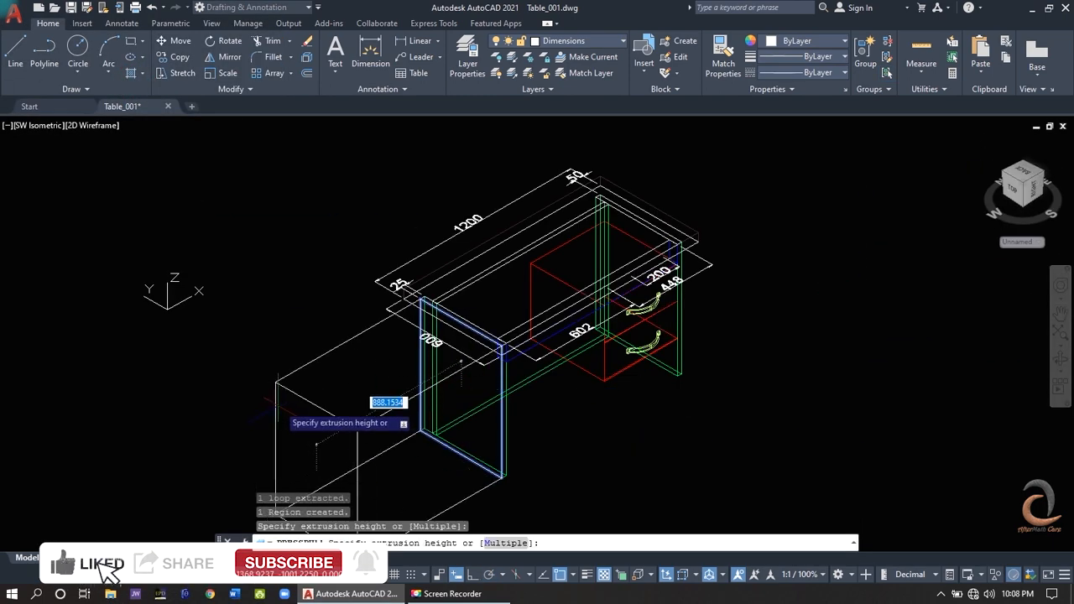
key(Escape)
key(ctrl+z)
key(Return)
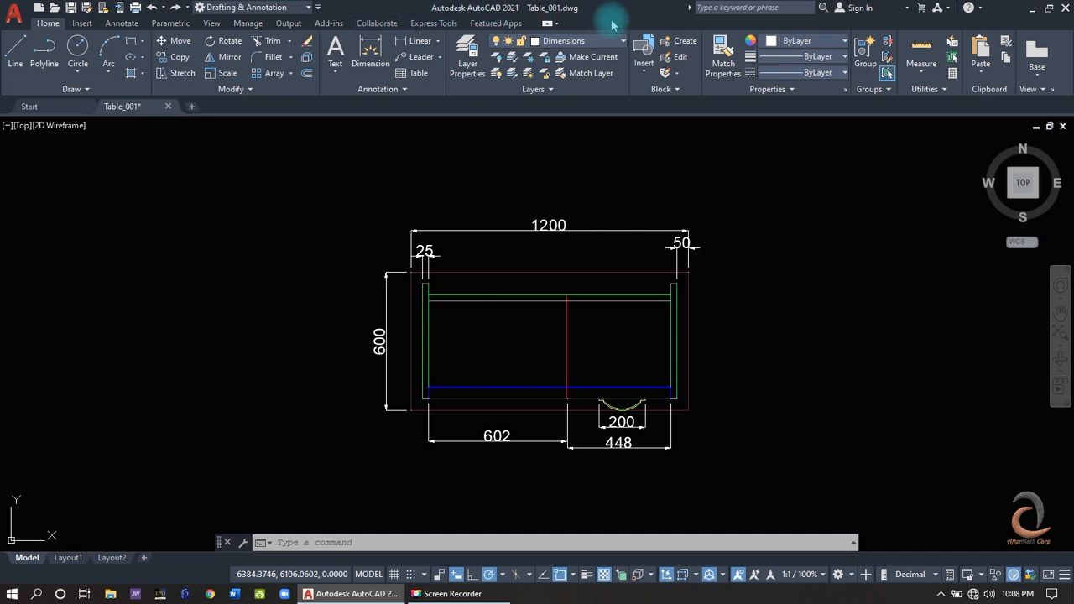
- Look through the Insert and Annotate tool sets and return to the Home tools
click(83, 25)
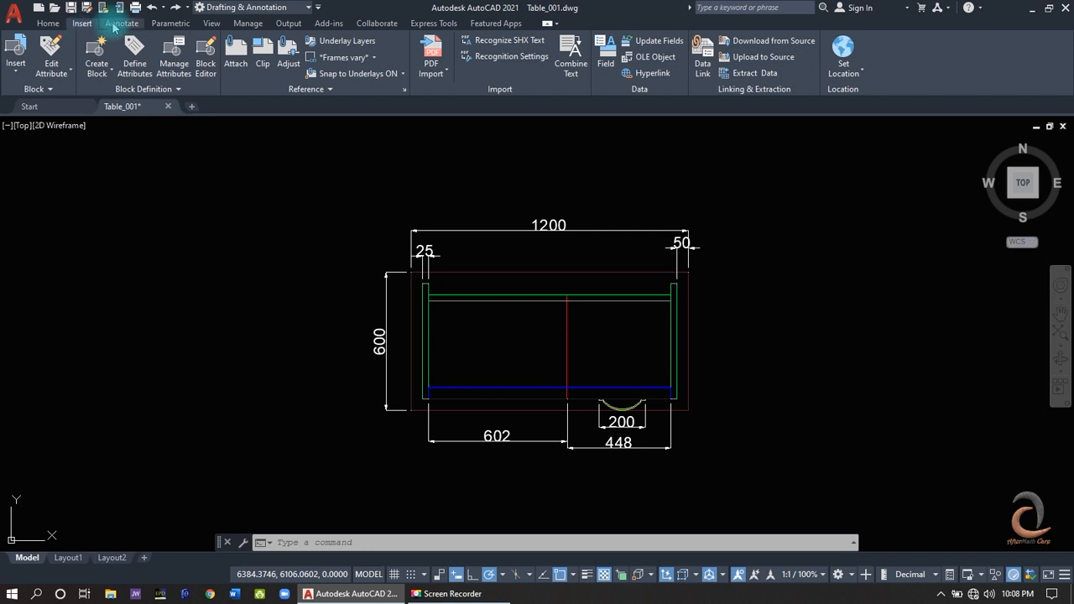
click(118, 24)
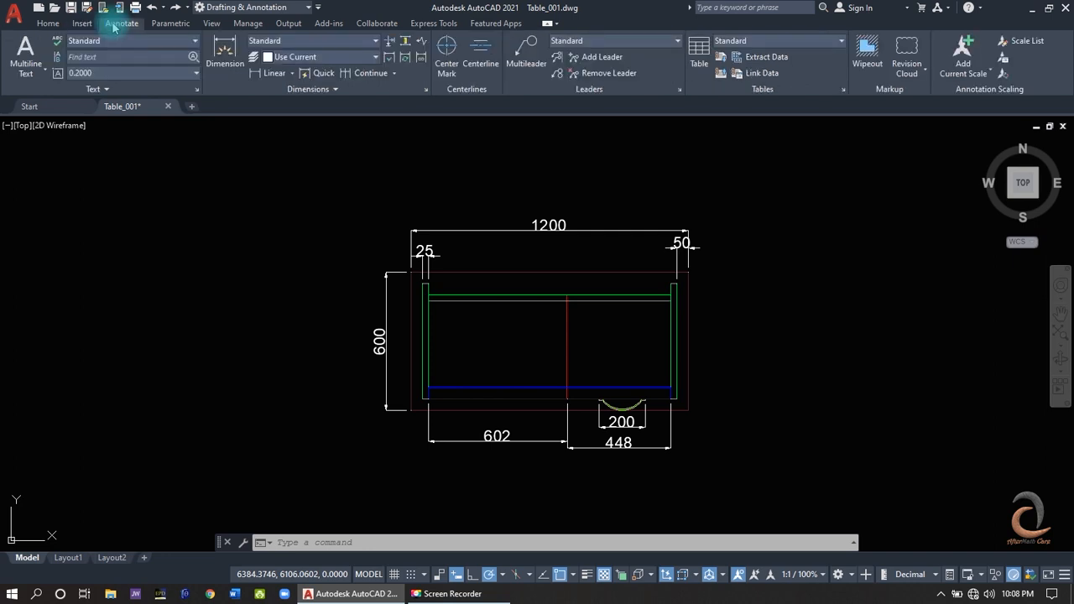
click(51, 24)
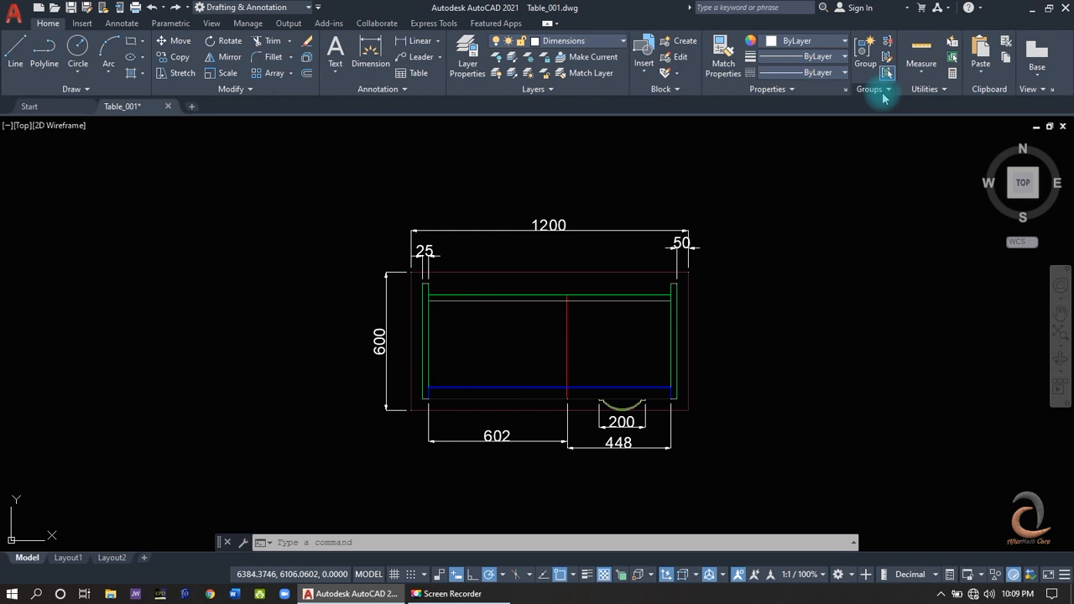
- Examine the additional View and Utilities tools, pinning the expanded Utilities tools open and unpinning them
click(1034, 90)
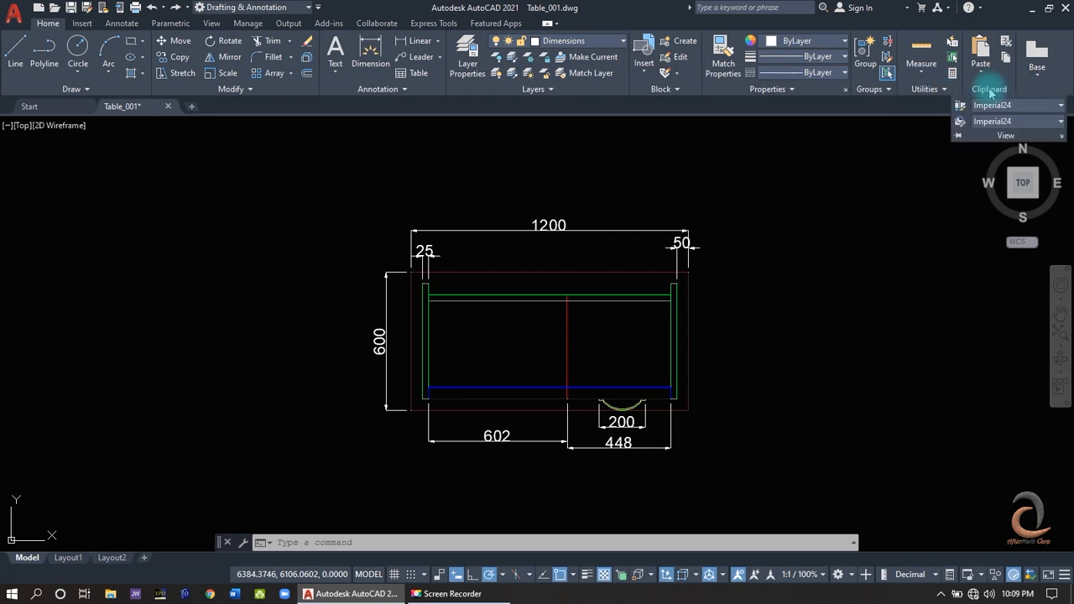
click(937, 91)
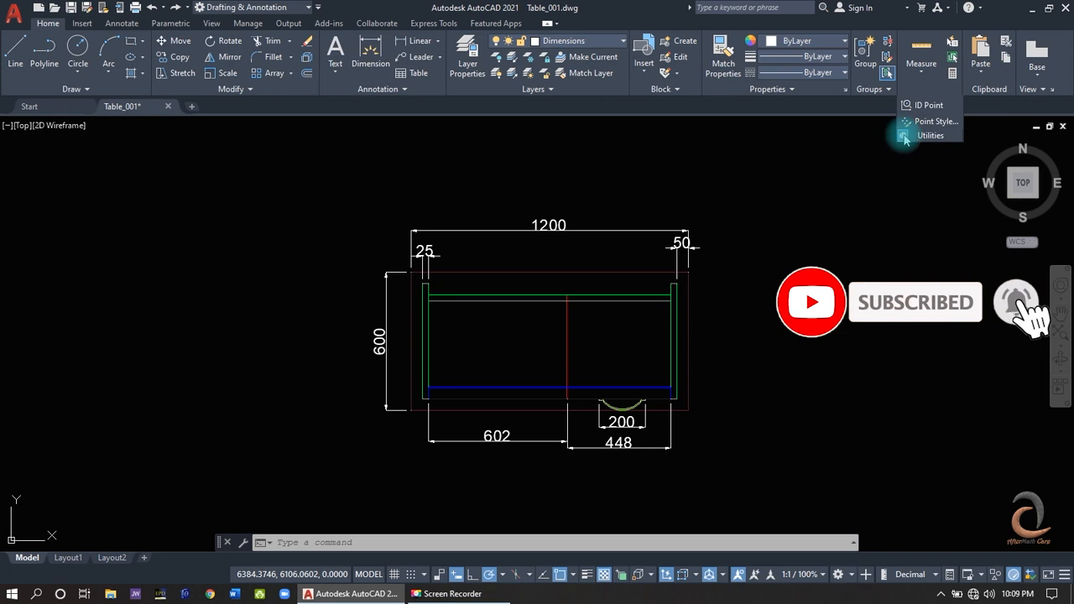
click(903, 136)
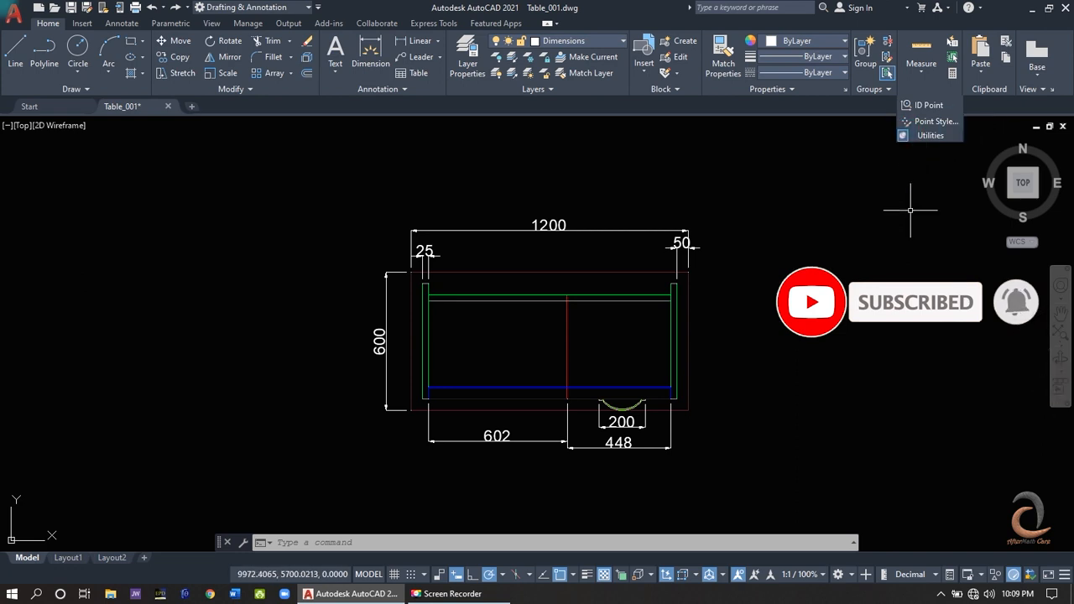
click(905, 138)
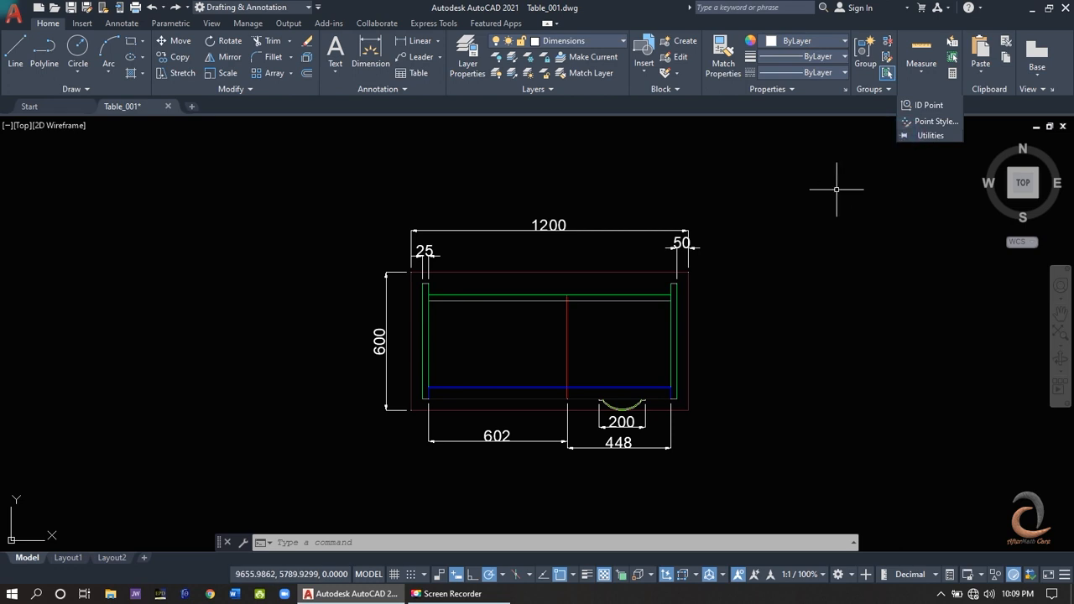
- View the Dimension Style Manager from the annotation tools, close it and return to the Home tools
click(134, 24)
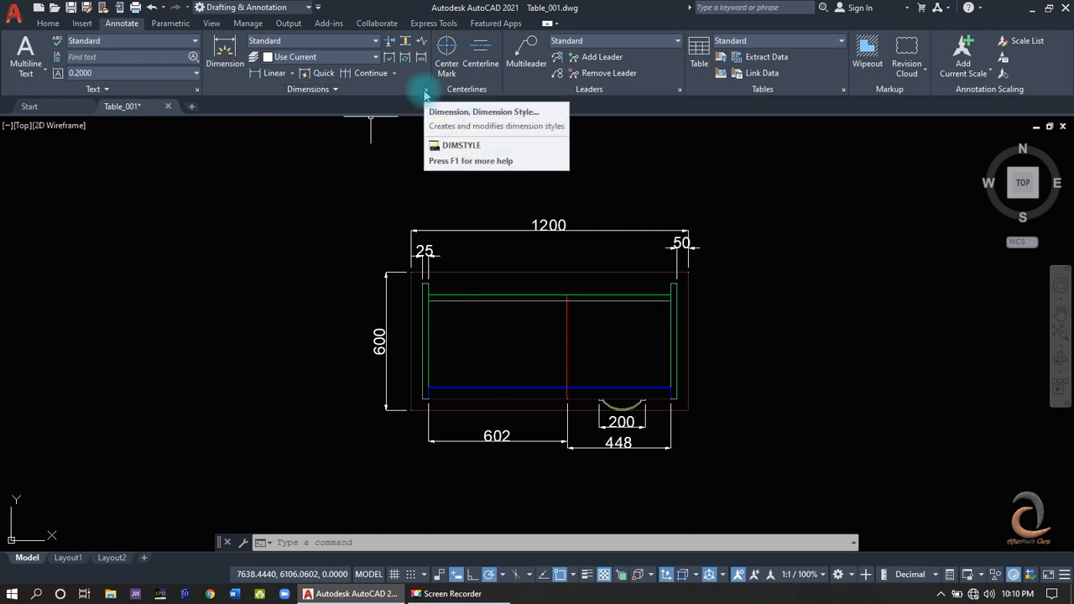
click(426, 90)
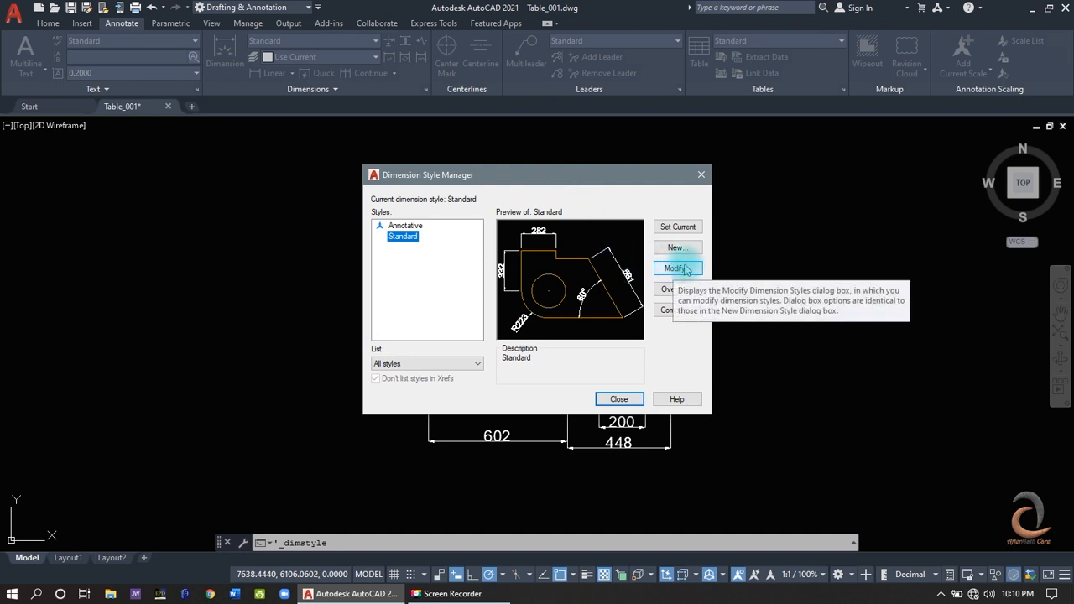
click(620, 400)
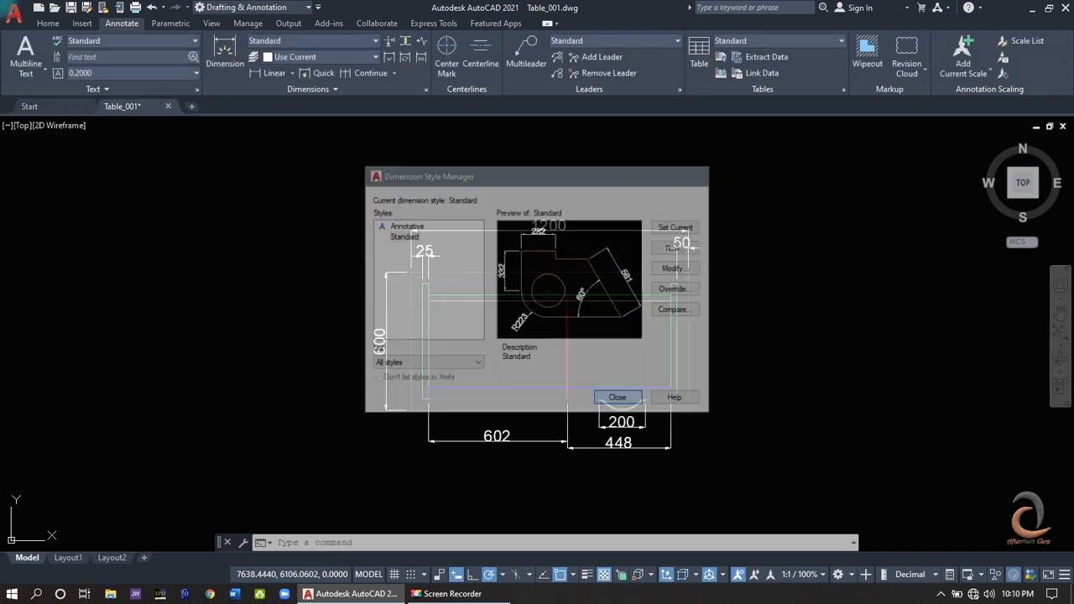
click(49, 23)
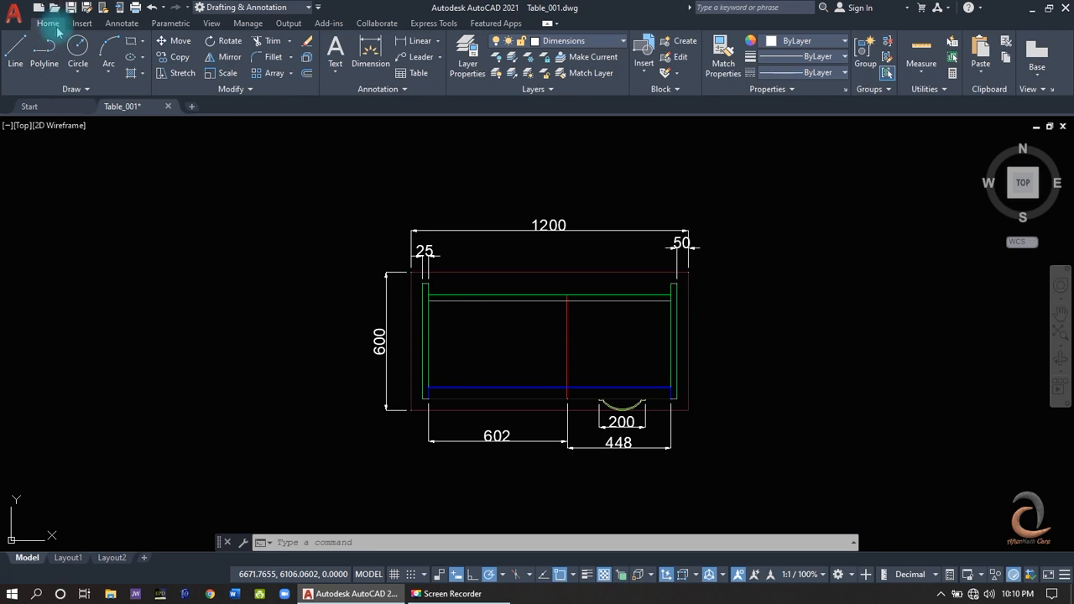
- Add the 3D Tools tab to the ribbon and display its tools
right_click(139, 90)
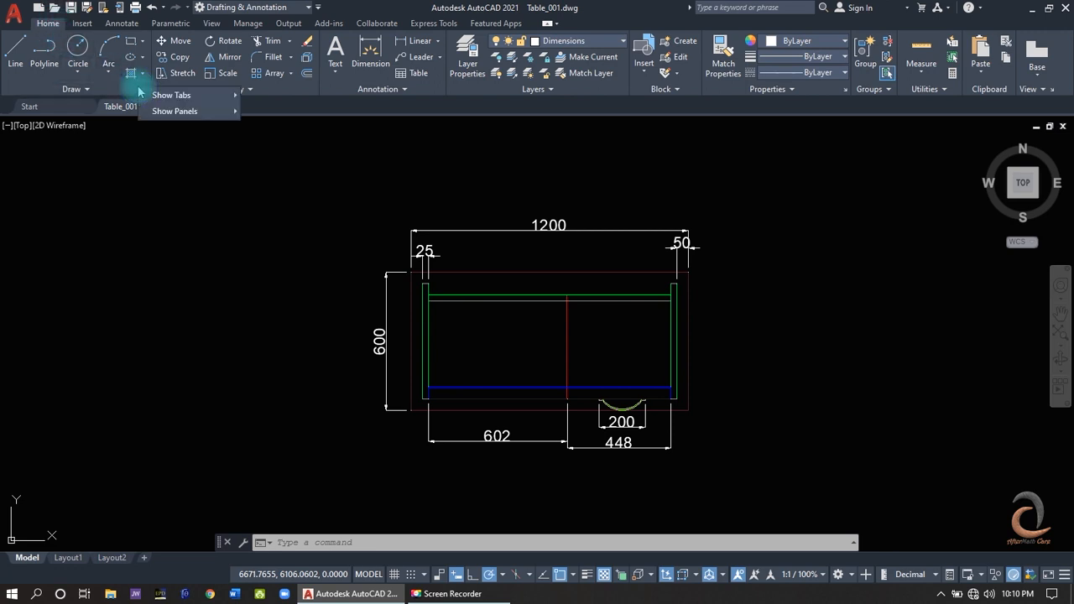
mouse_move(177, 96)
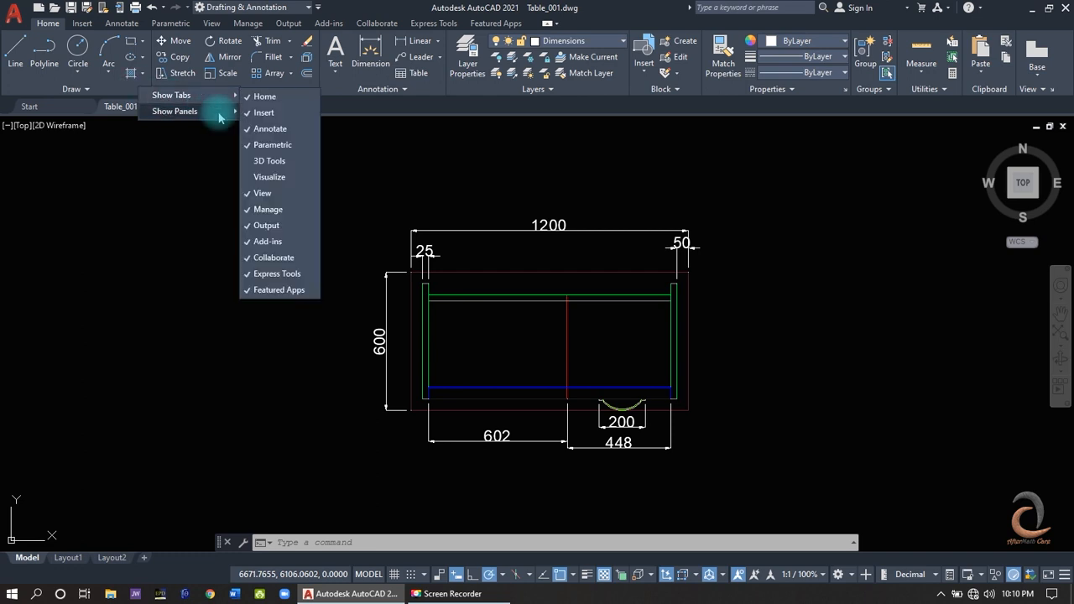
click(270, 161)
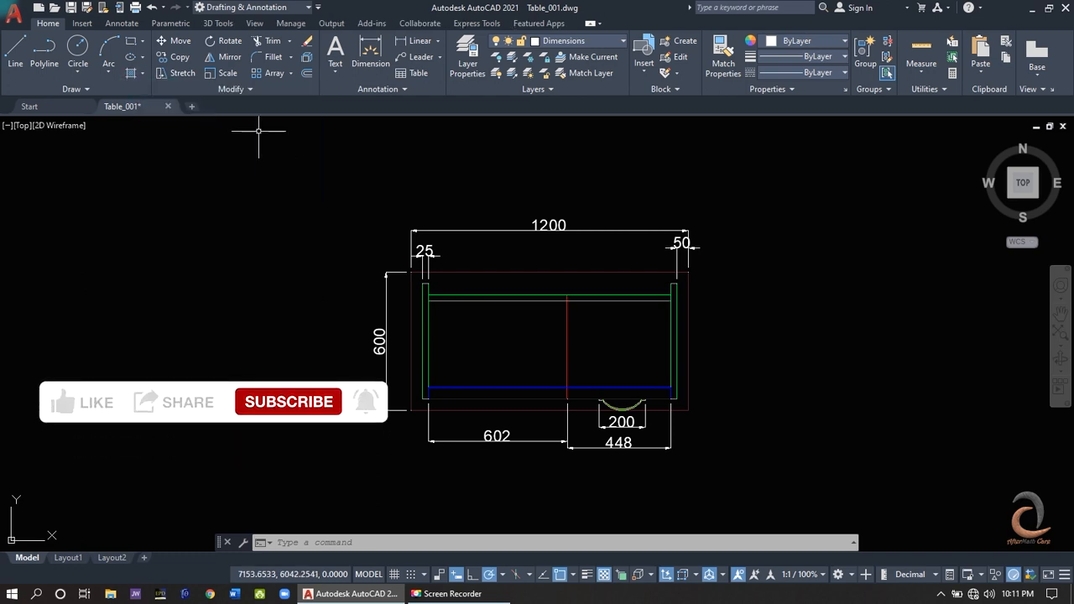
click(218, 22)
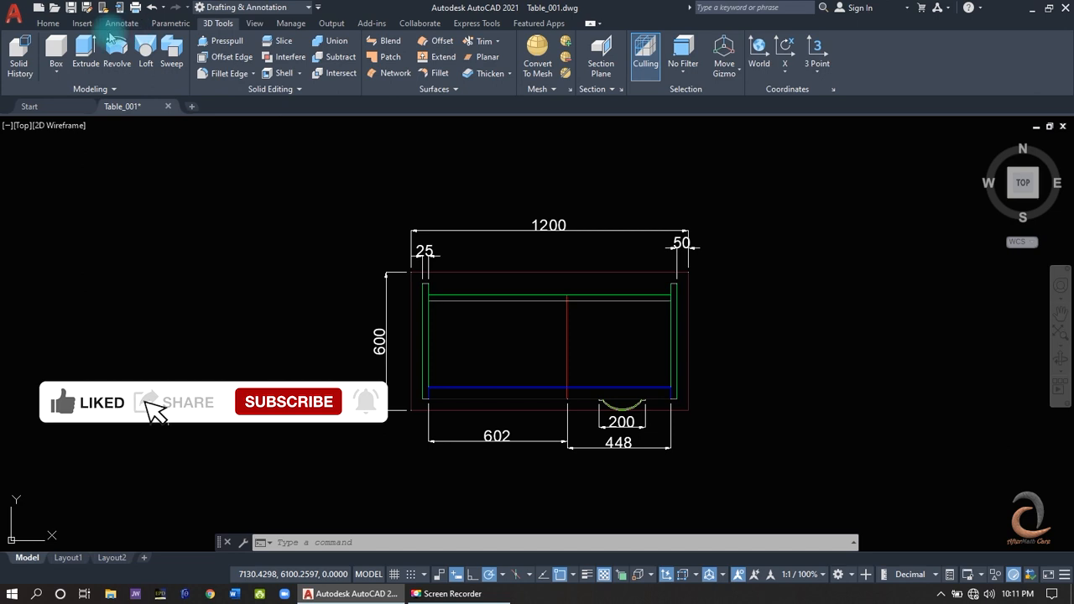
- Hide the 3D Tools tab from the ribbon and return to the Home tools
right_click(87, 89)
mouse_move(115, 96)
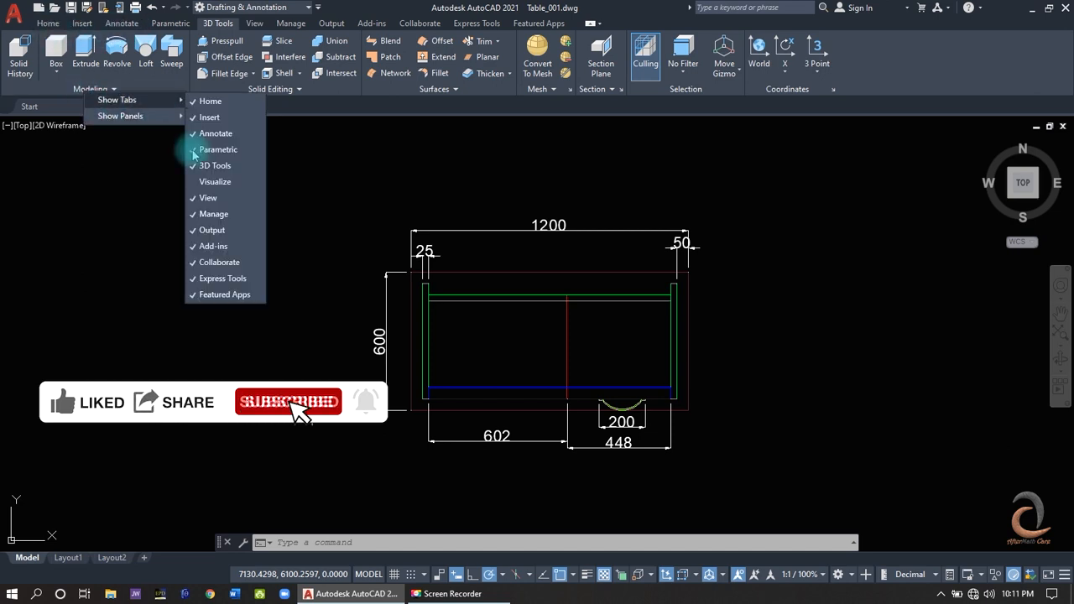
click(214, 166)
click(48, 23)
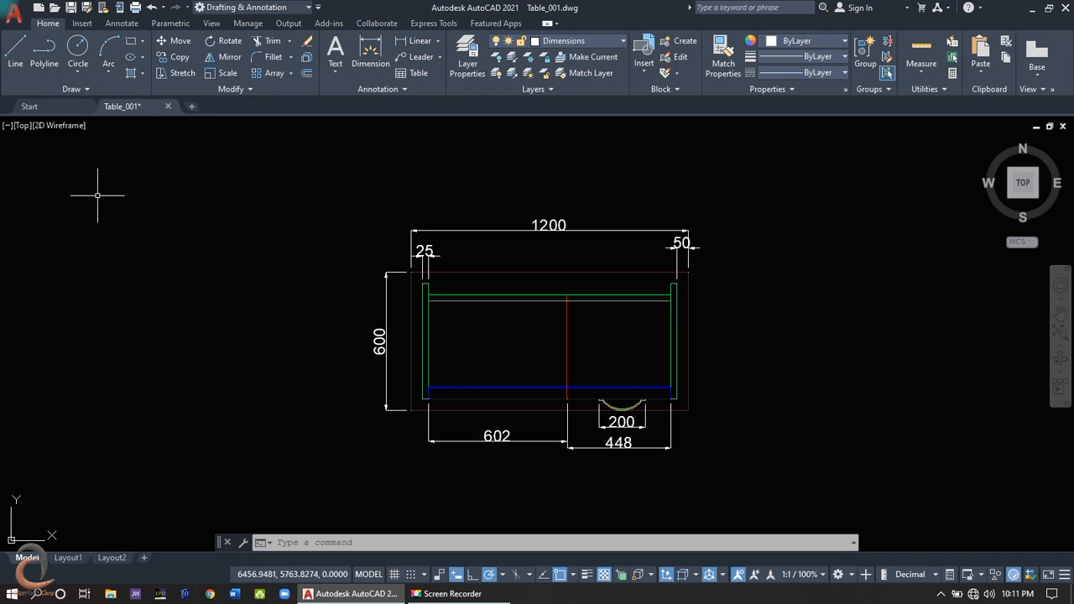
- Show the Properties palette and display the properties of the table top solid
click(212, 24)
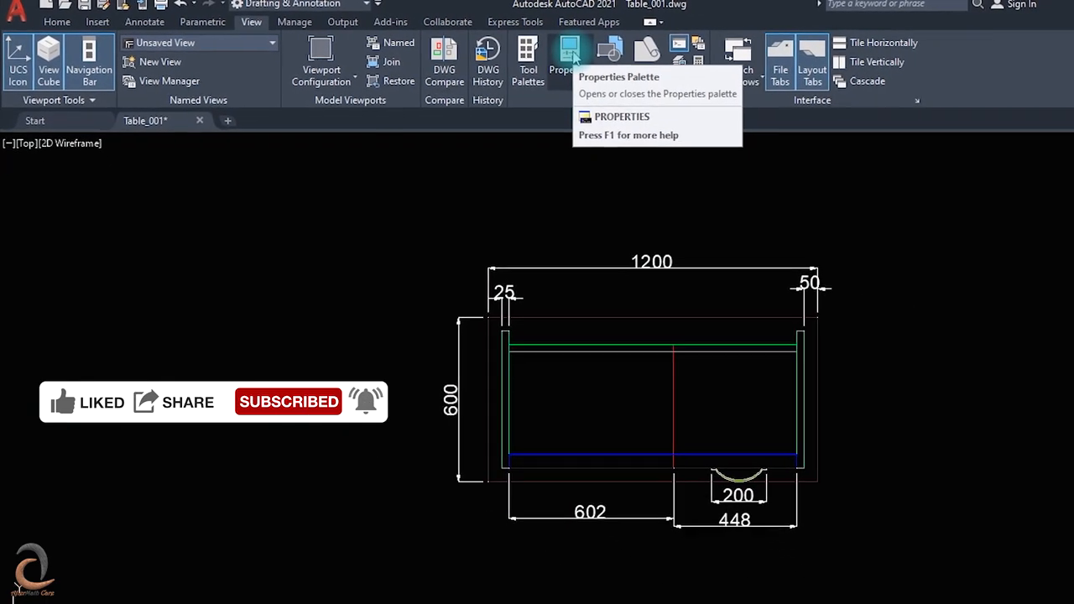
click(572, 56)
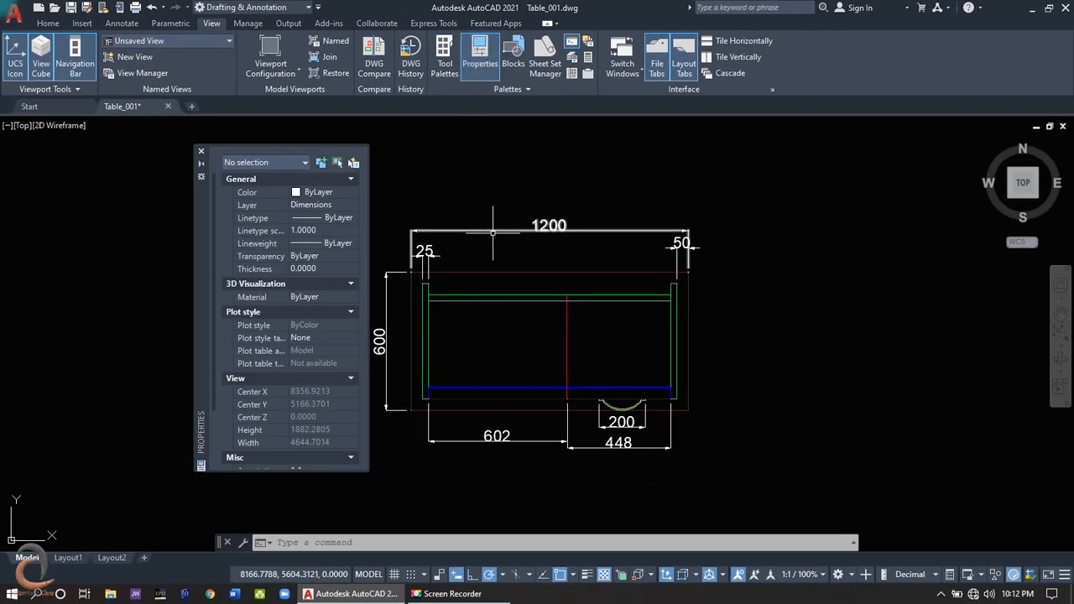
click(493, 272)
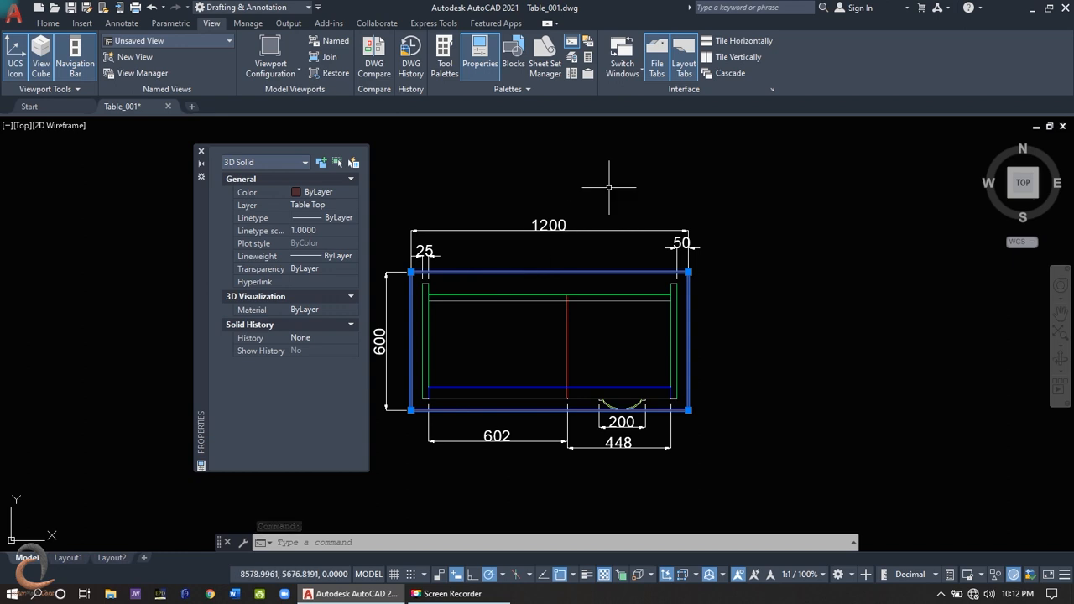
- Draw a circle with a radius of about 183 in the empty space to the right of the desk
click(48, 23)
click(78, 53)
click(814, 326)
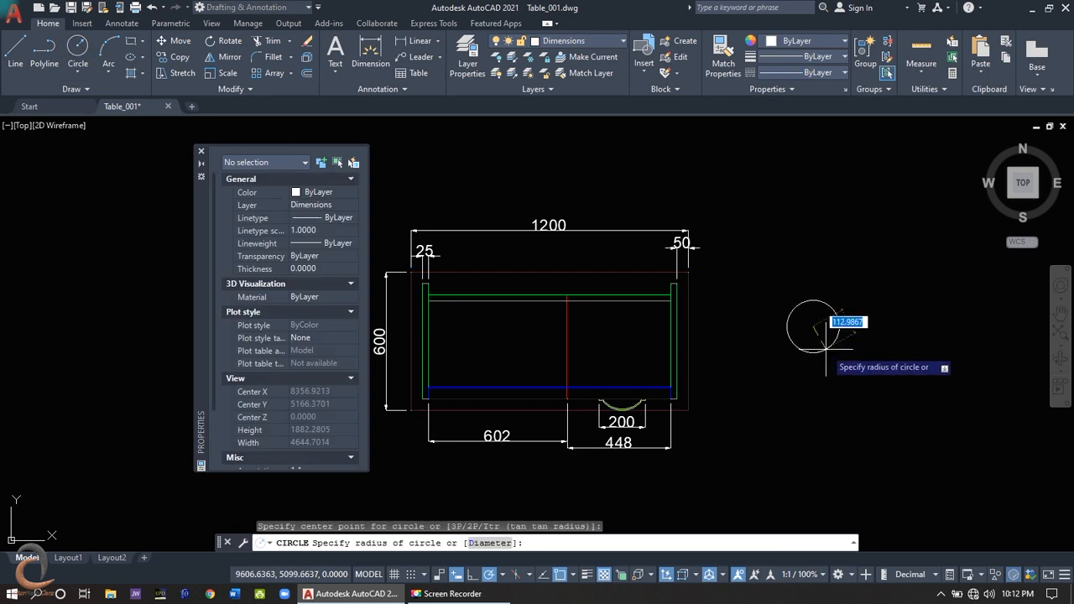
click(830, 364)
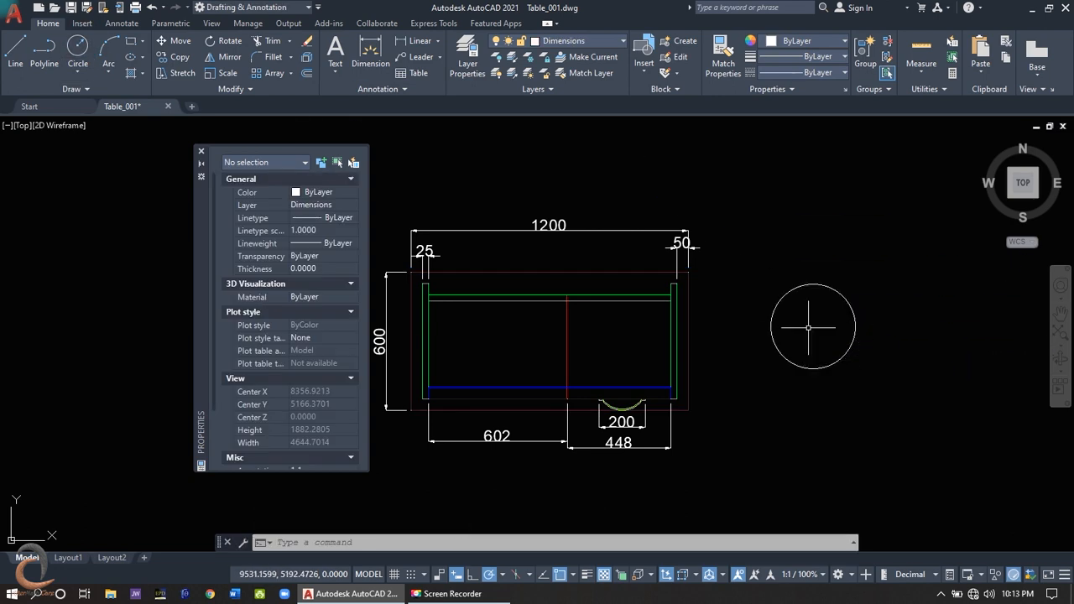
- Set the new circle's diameter to 200 in its properties
click(813, 278)
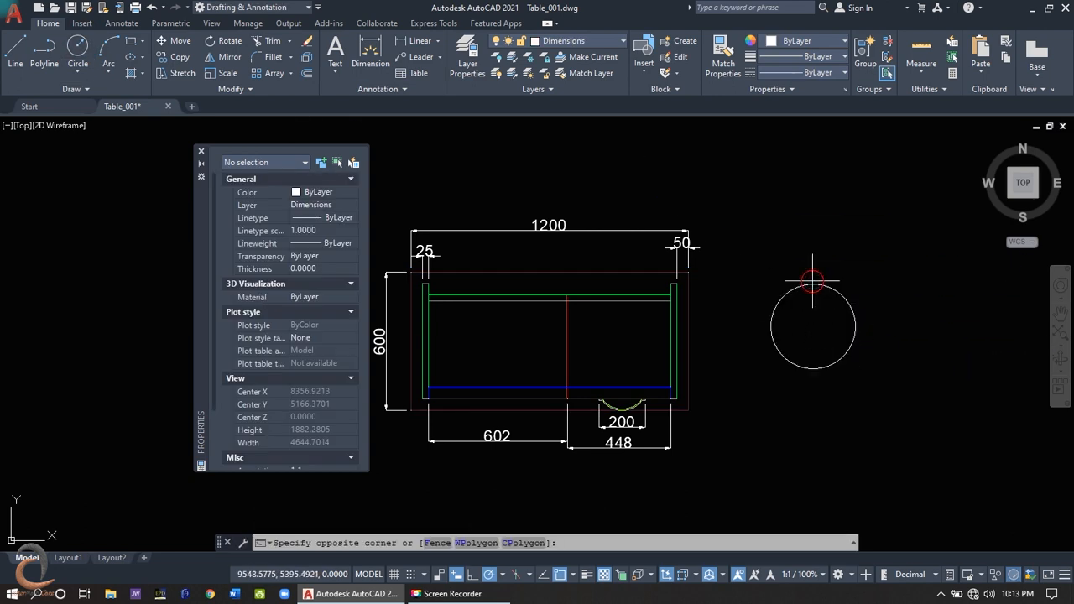
click(811, 285)
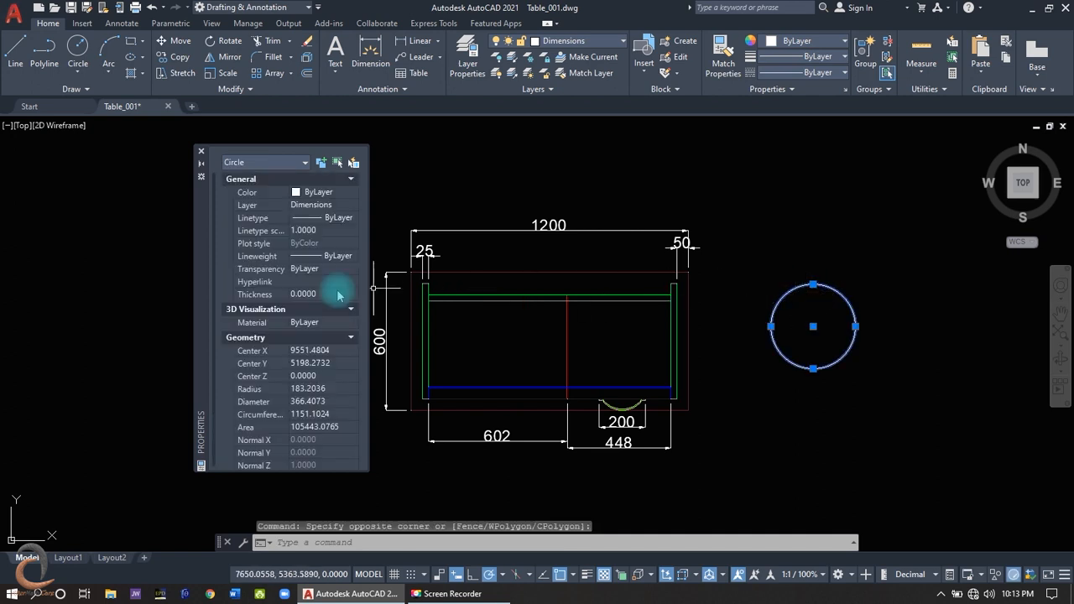
click(312, 404)
key(BackSpace)
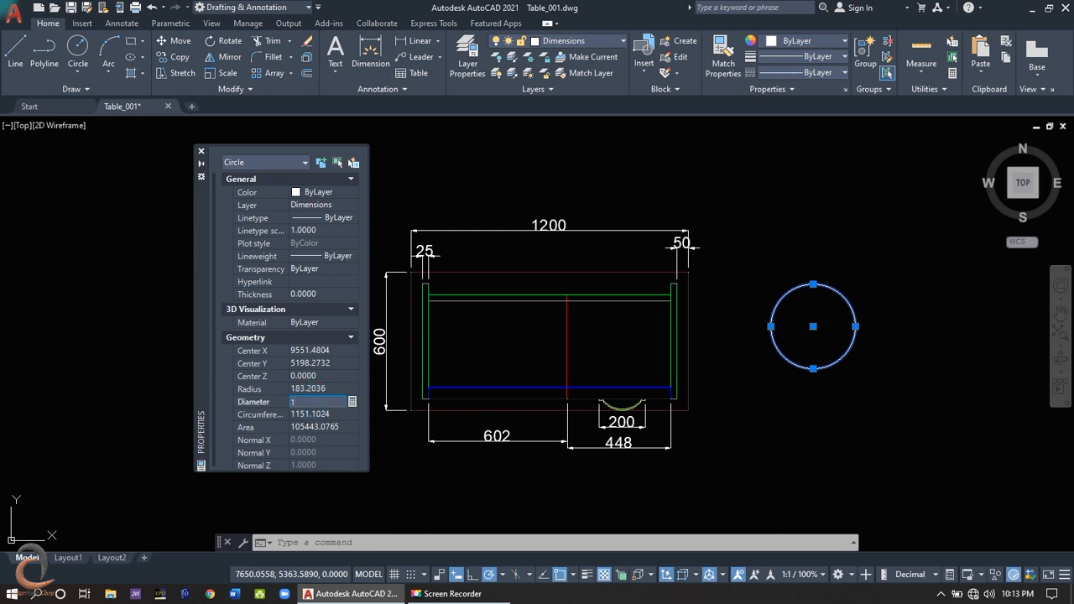
text(200)
key(Return)
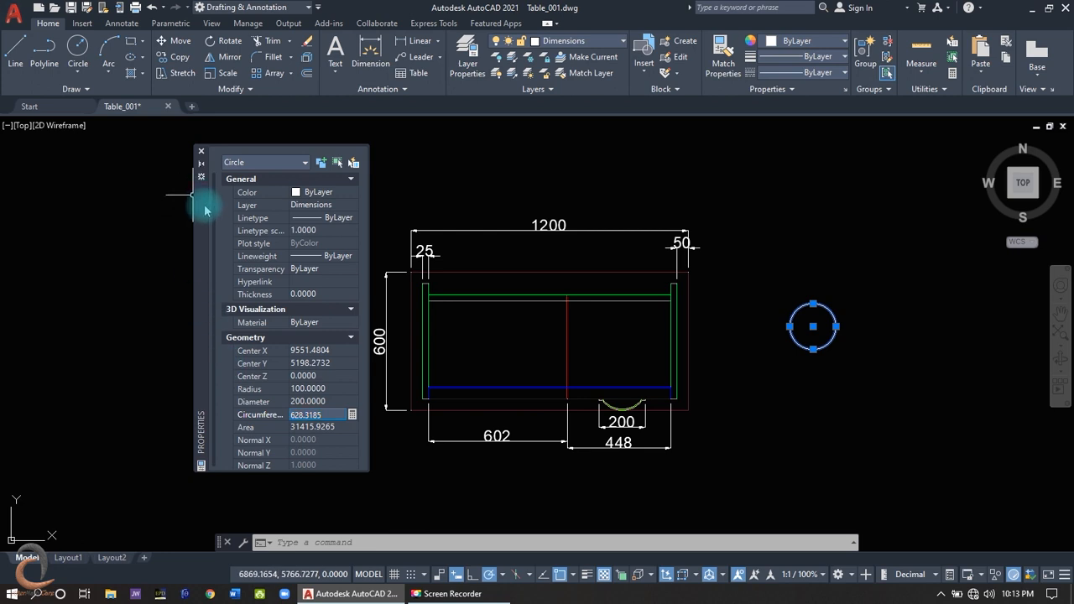
- Dock the Properties palette along the left edge of the drawing area and set it to auto-hide
mouse_move(207, 211)
mouse_down()
mouse_move(12, 222)
mouse_move(53, 217)
mouse_move(16, 212)
mouse_up()
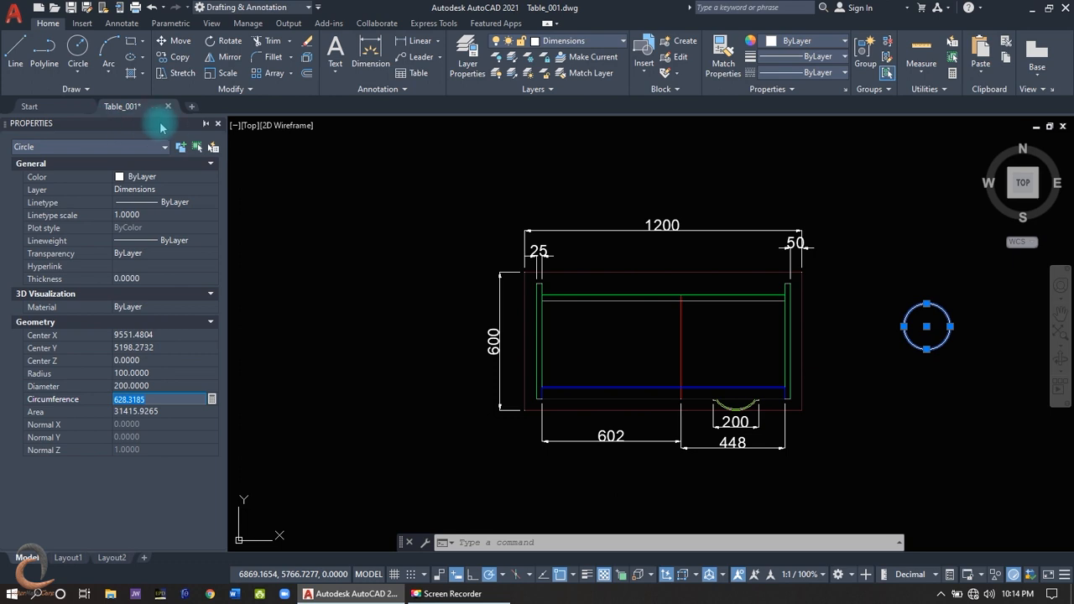
mouse_move(209, 129)
click(206, 124)
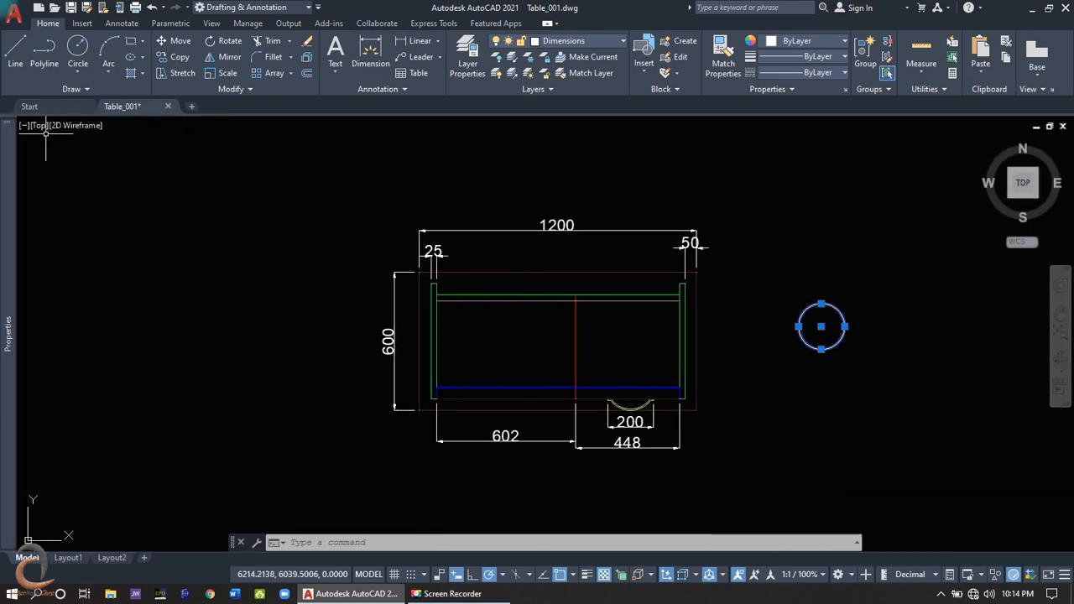
- Display the auto-hidden palette docked beside the drawing area as icons only
mouse_move(10, 168)
right_click(12, 202)
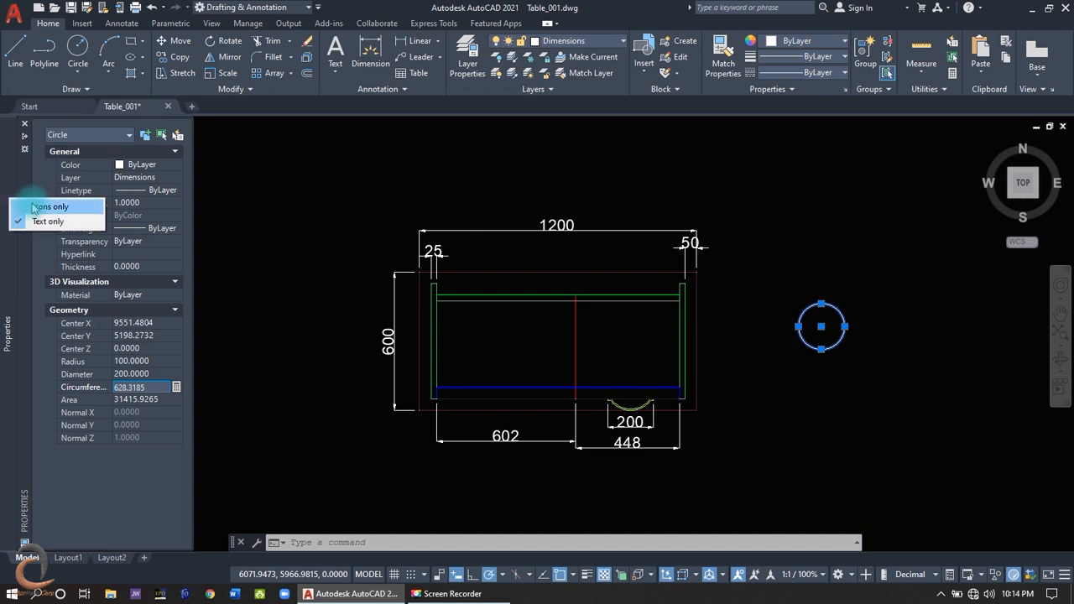
click(19, 206)
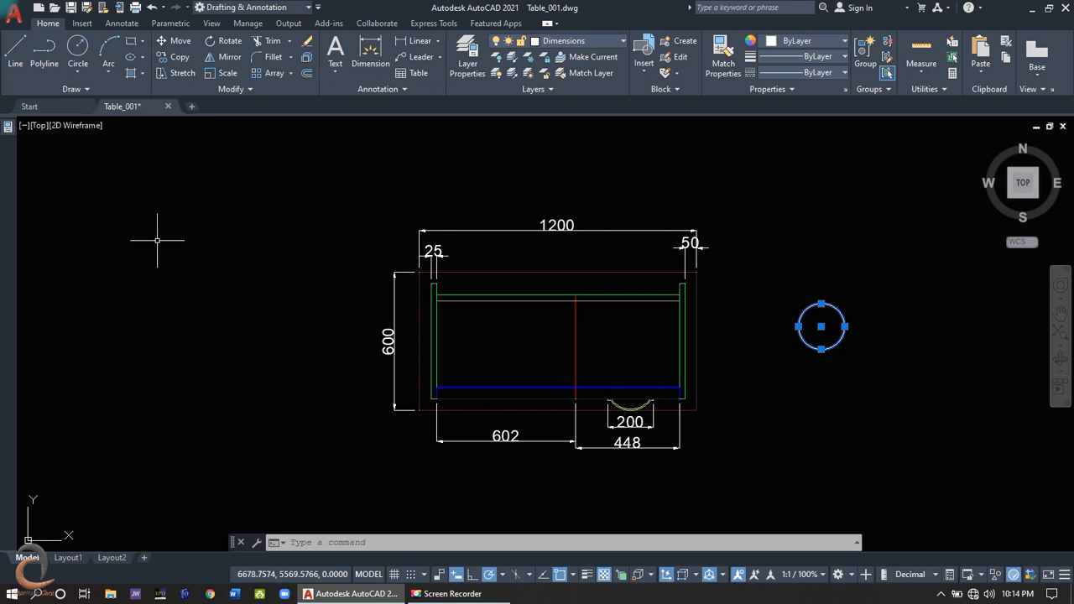
- Expand the auto-hidden Properties palette to its full docked size and collapse it to an icon again
mouse_move(9, 139)
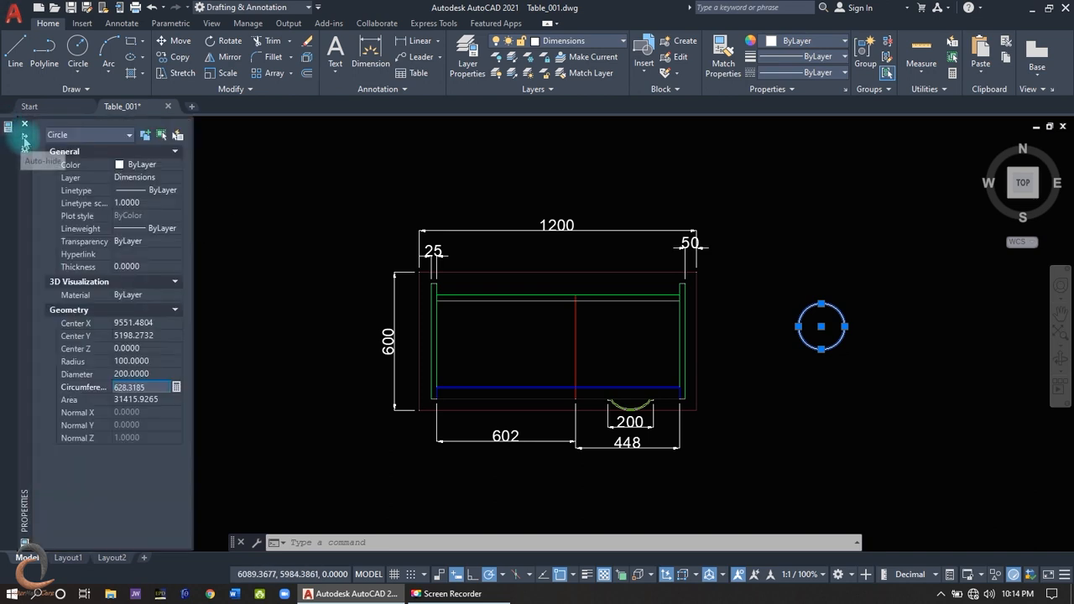
click(7, 126)
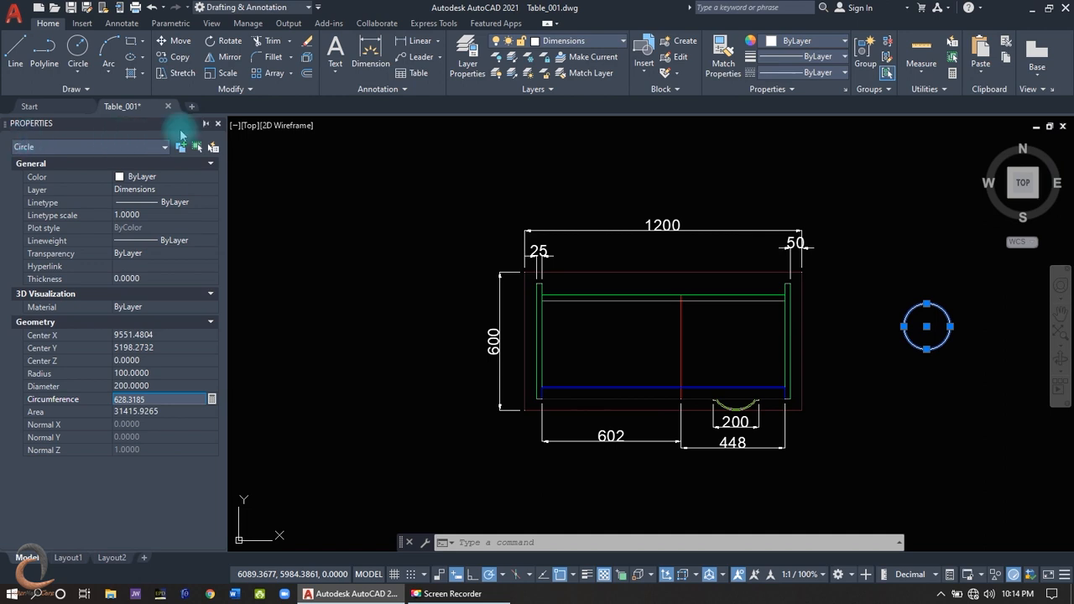
click(205, 126)
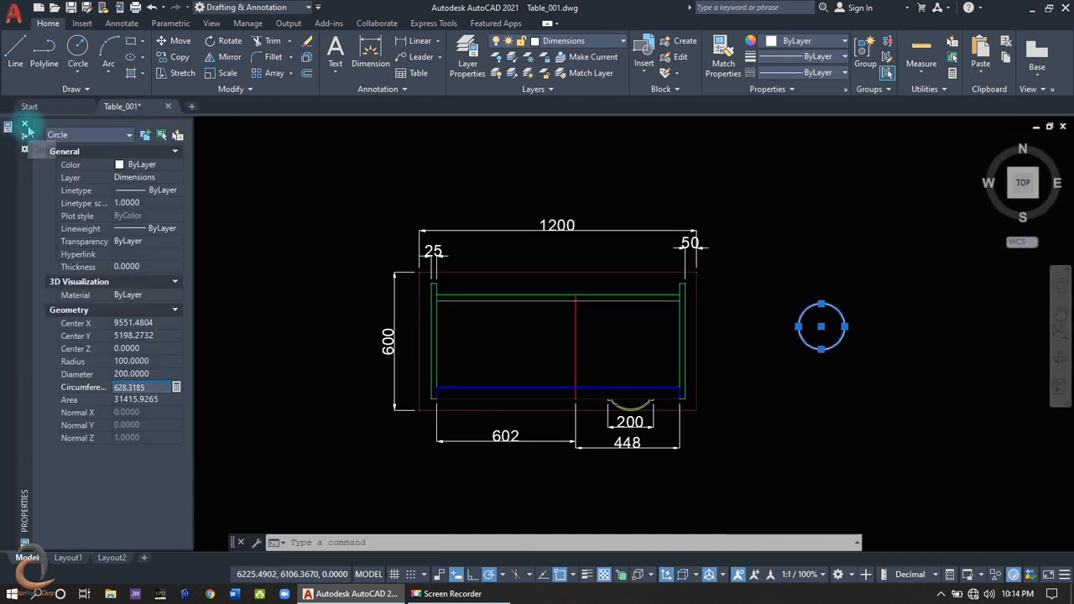
- Close the docked Properties palette and show it again
click(29, 125)
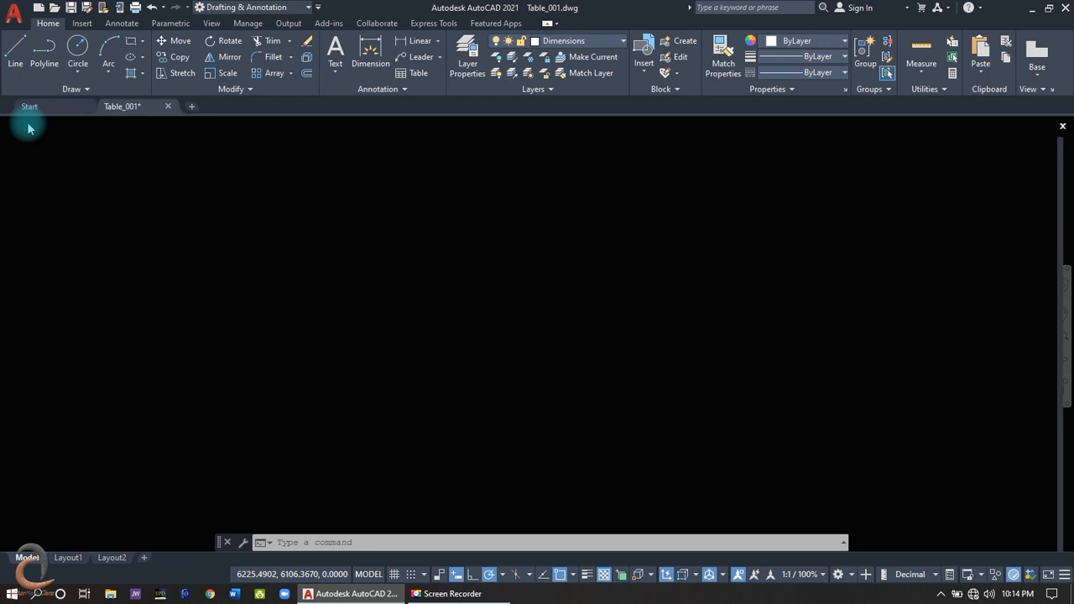
click(212, 23)
click(479, 52)
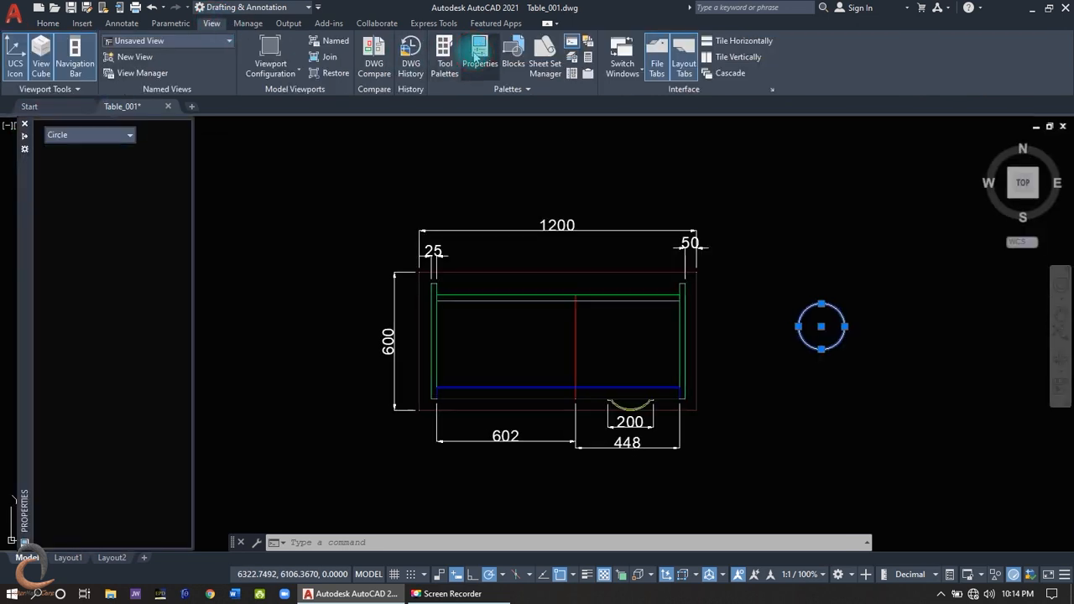
key(ctrl+1)
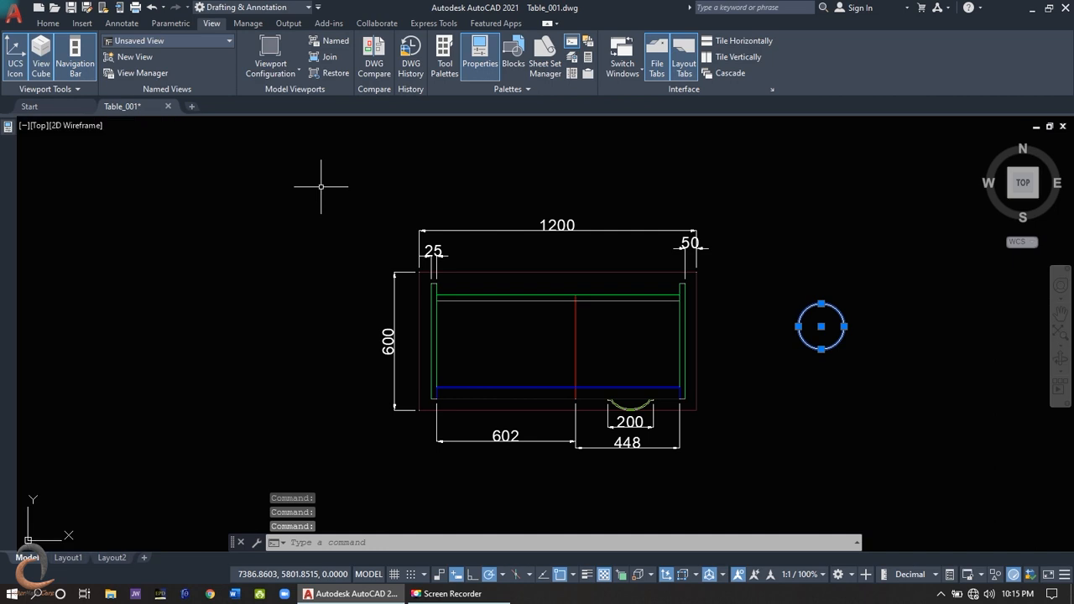
- Add QuickCalc and the Layer Properties Manager to the docked palettes, and make the layer manager narrower
click(588, 59)
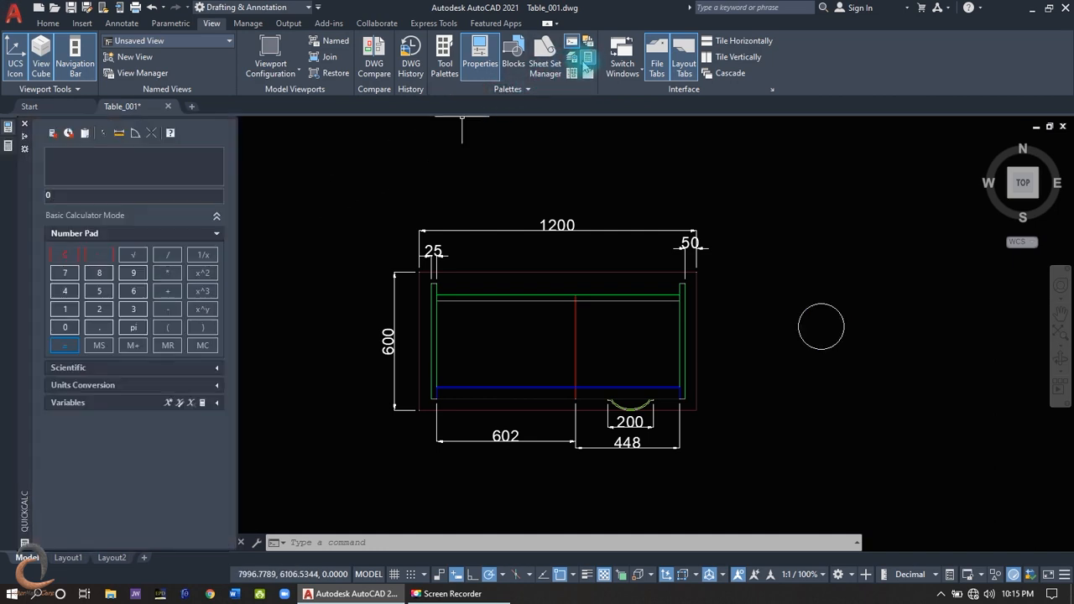
click(571, 59)
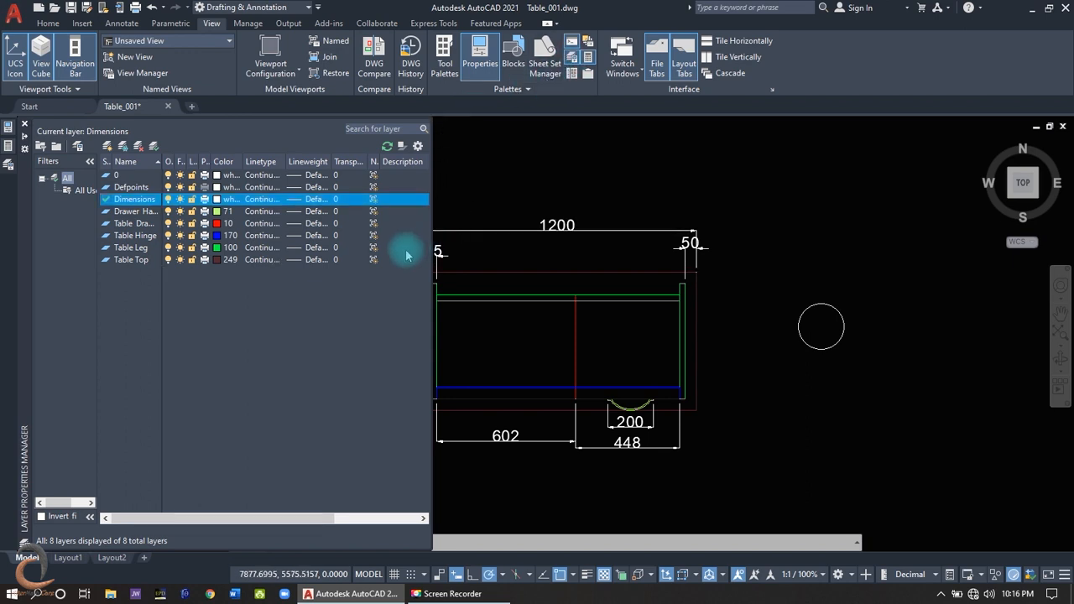
click(388, 314)
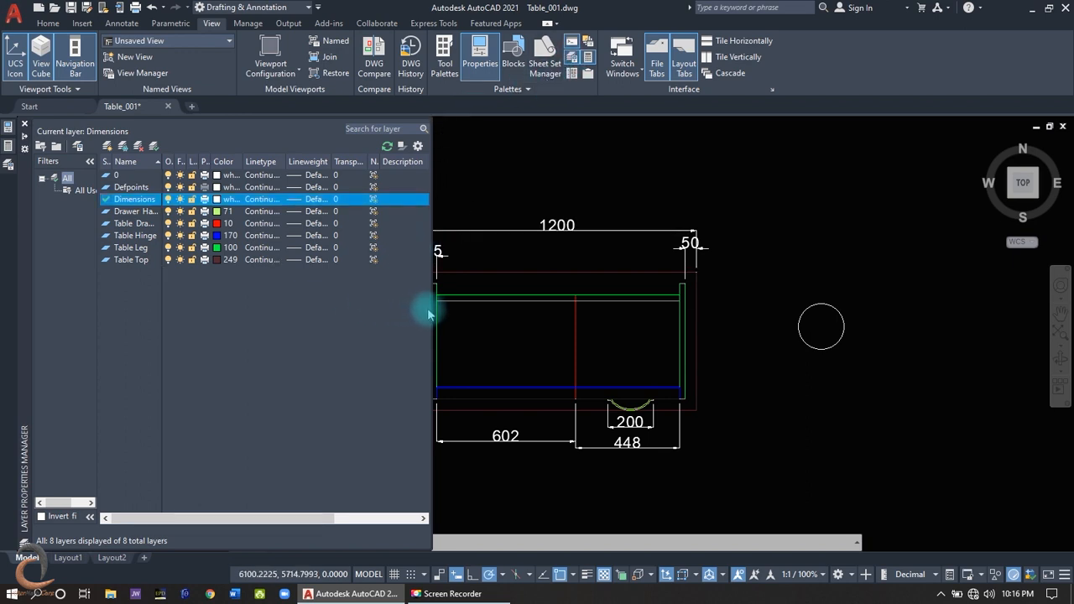
drag(431, 313, 218, 315)
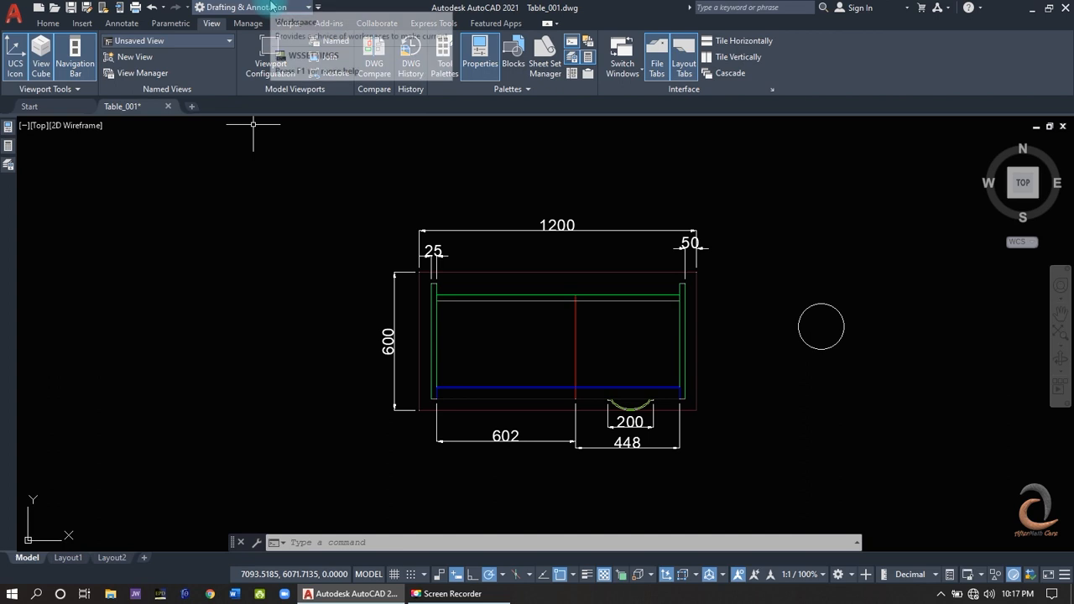
- Pull the Draw and Layers panels out of the ribbon and float them over the empty area beside the desk
click(267, 7)
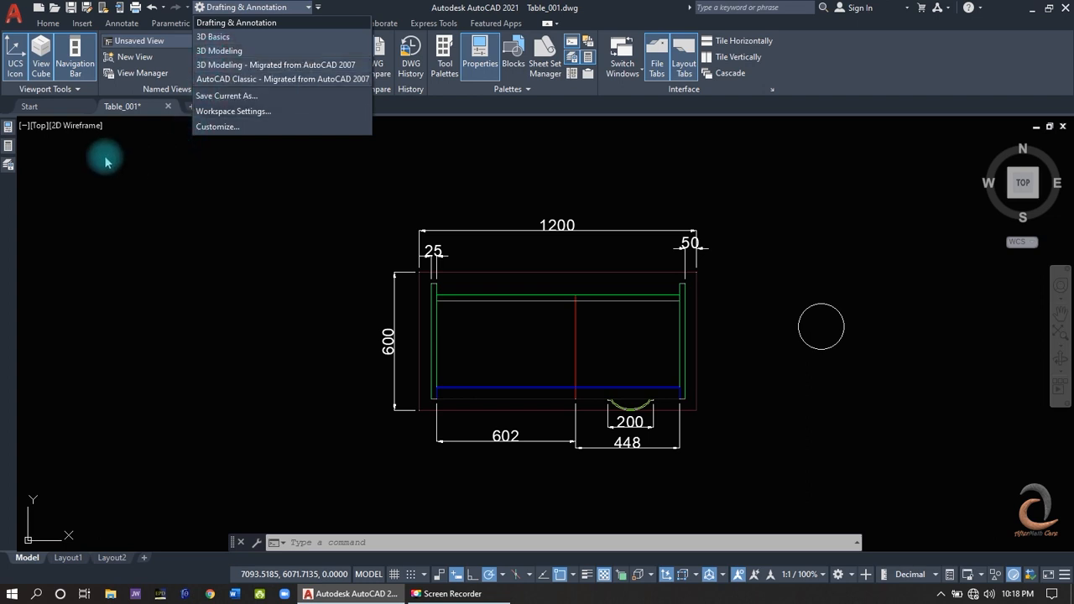
click(52, 19)
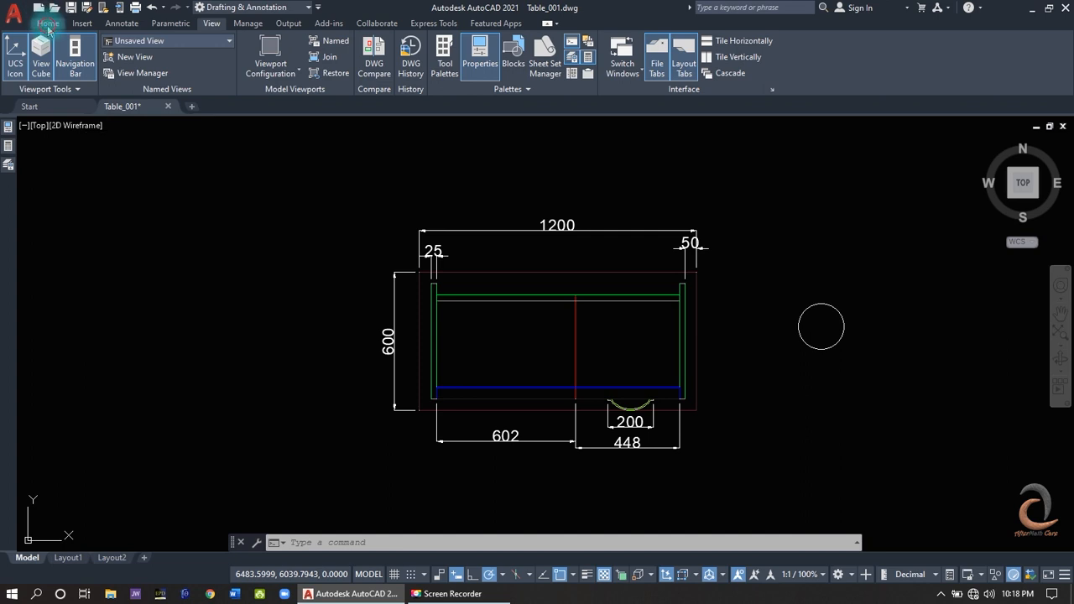
click(48, 24)
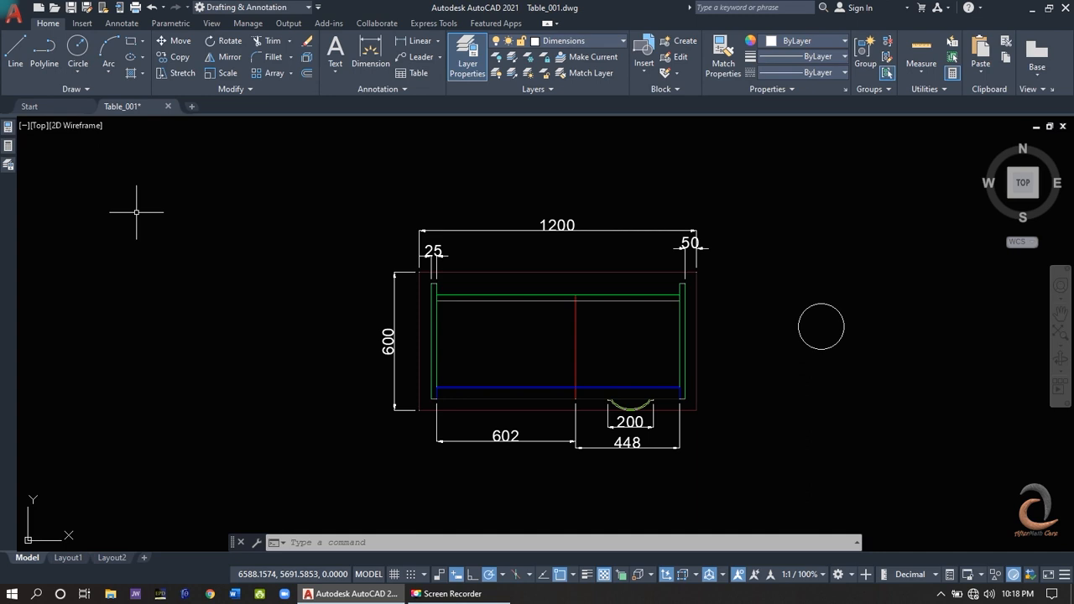
drag(32, 89, 52, 245)
drag(379, 89, 110, 359)
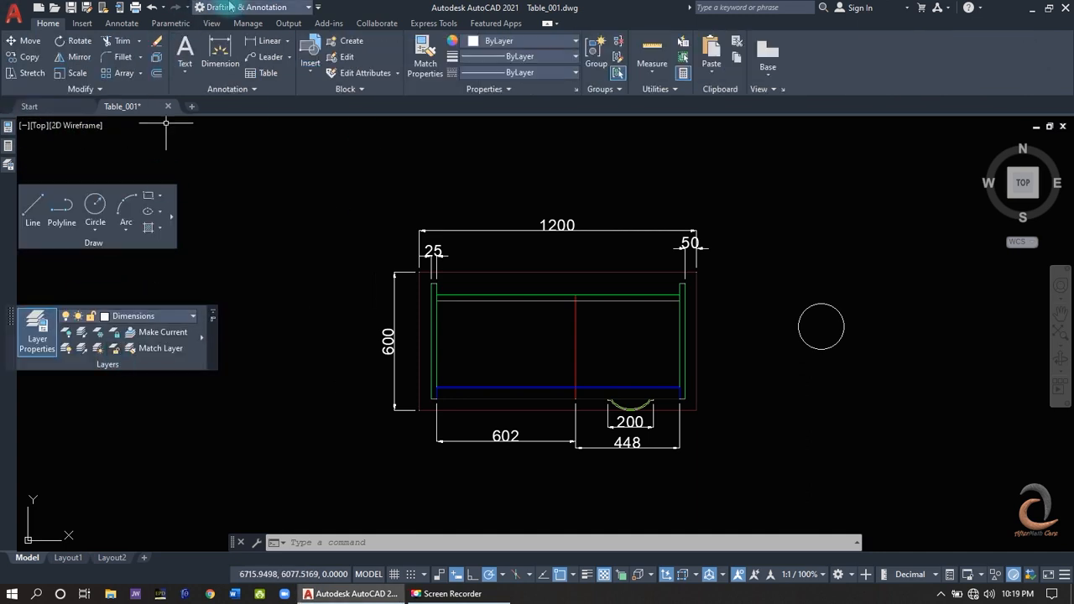
- Save the current interface arrangement as a new workspace named On Screen
click(238, 7)
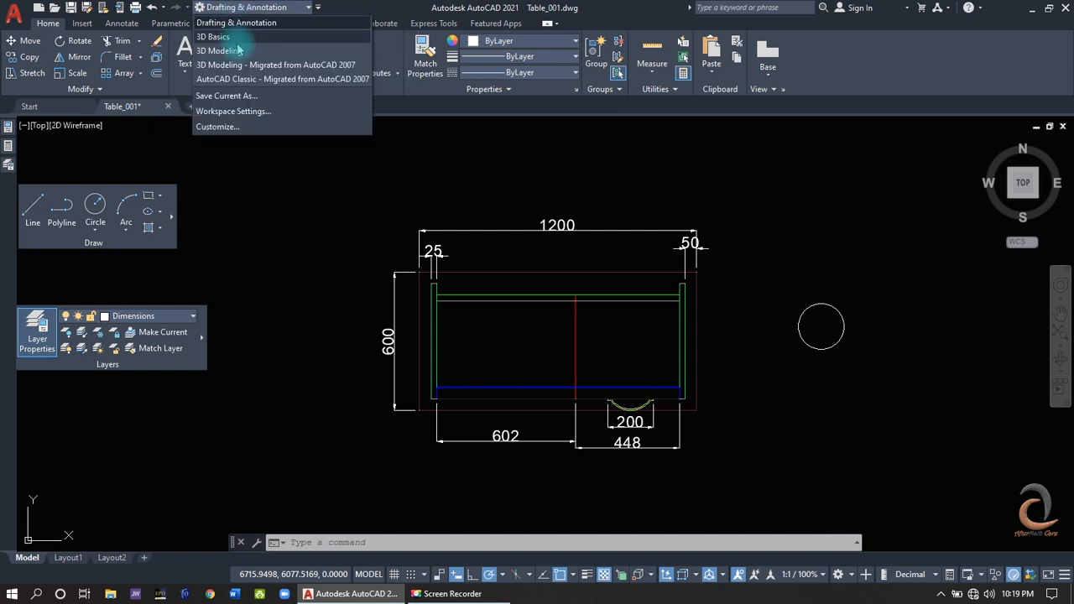
click(239, 96)
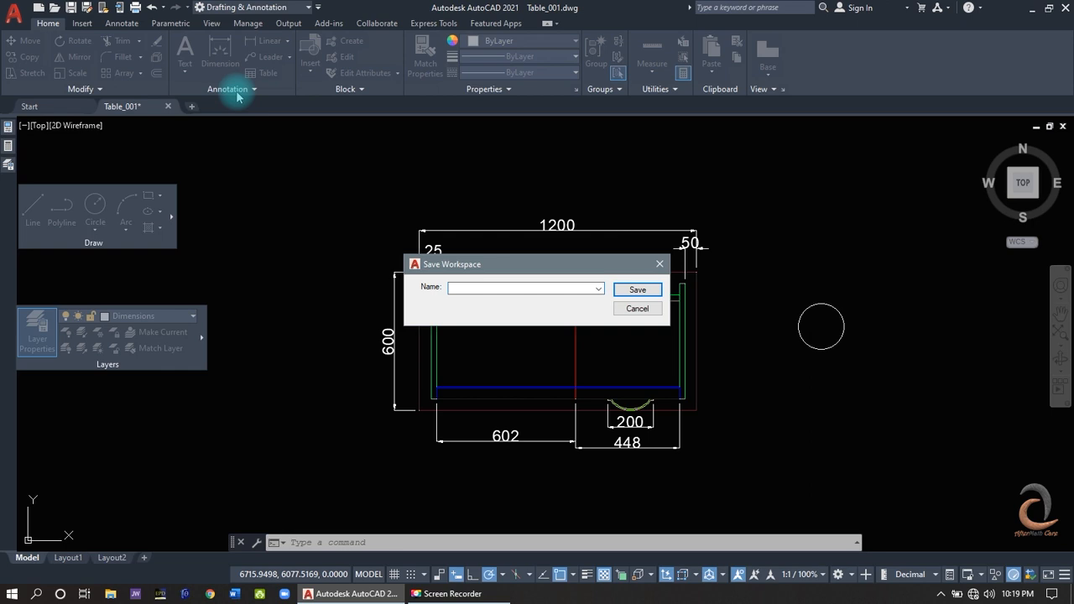
text(On Screen)
click(638, 289)
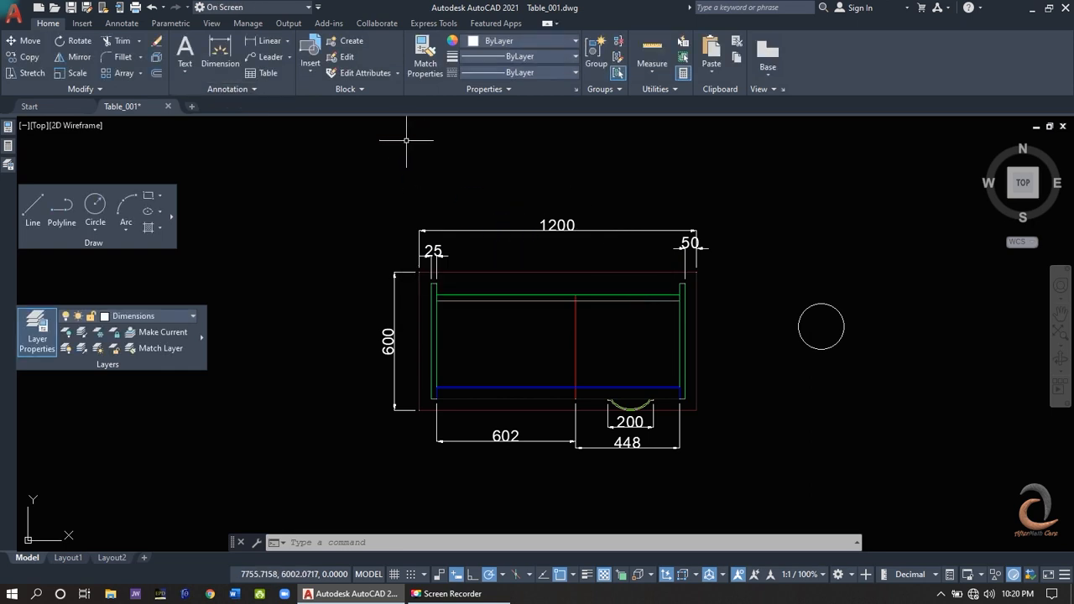
- Float the Block panel above the desk drawing and save the arrangement over the existing On Screen workspace
drag(342, 87, 312, 202)
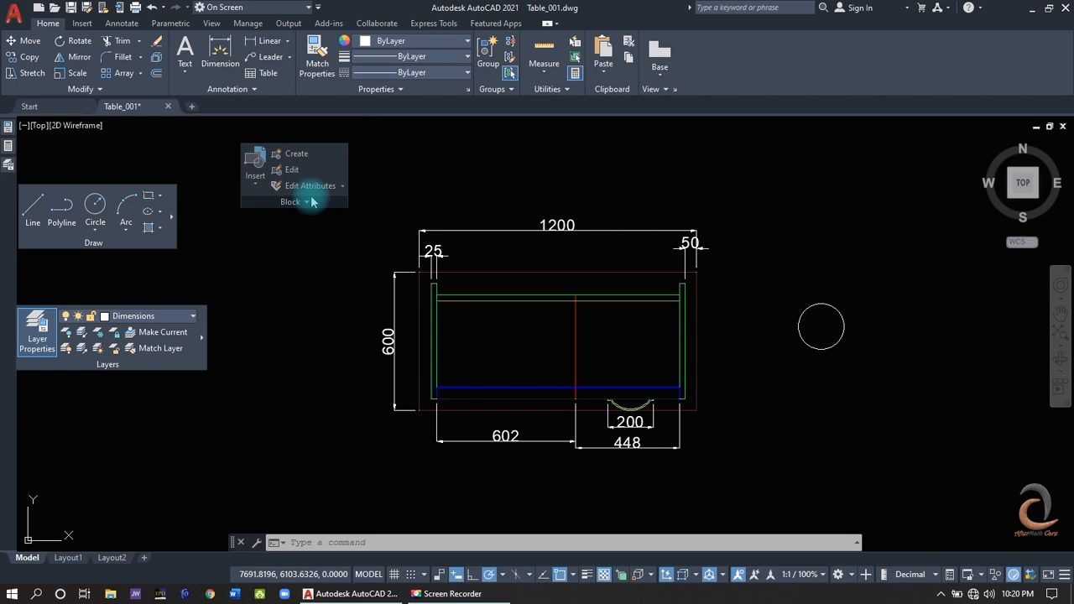
click(261, 8)
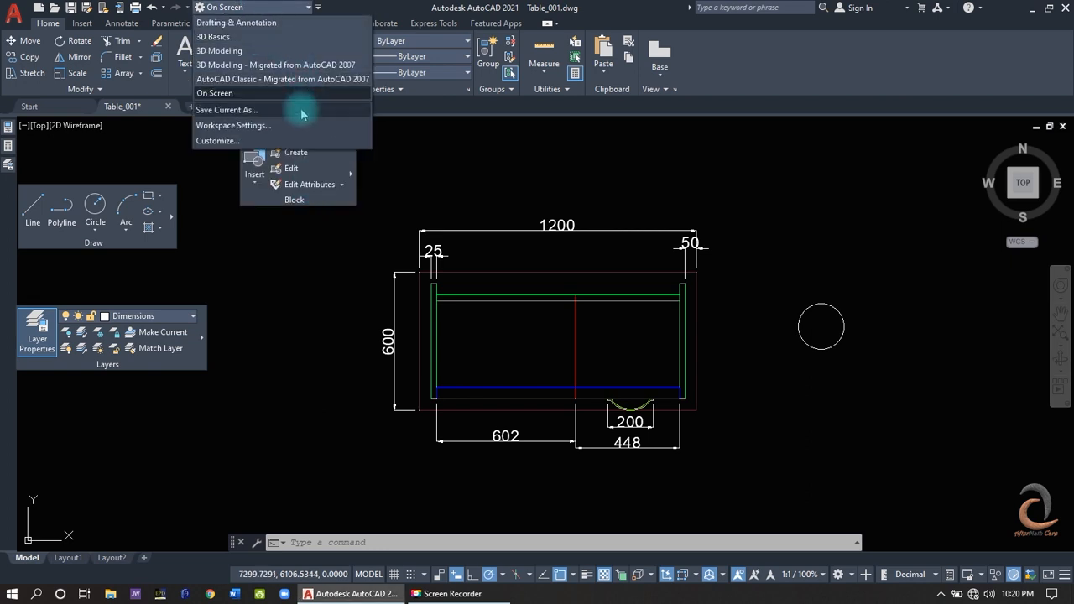
click(301, 110)
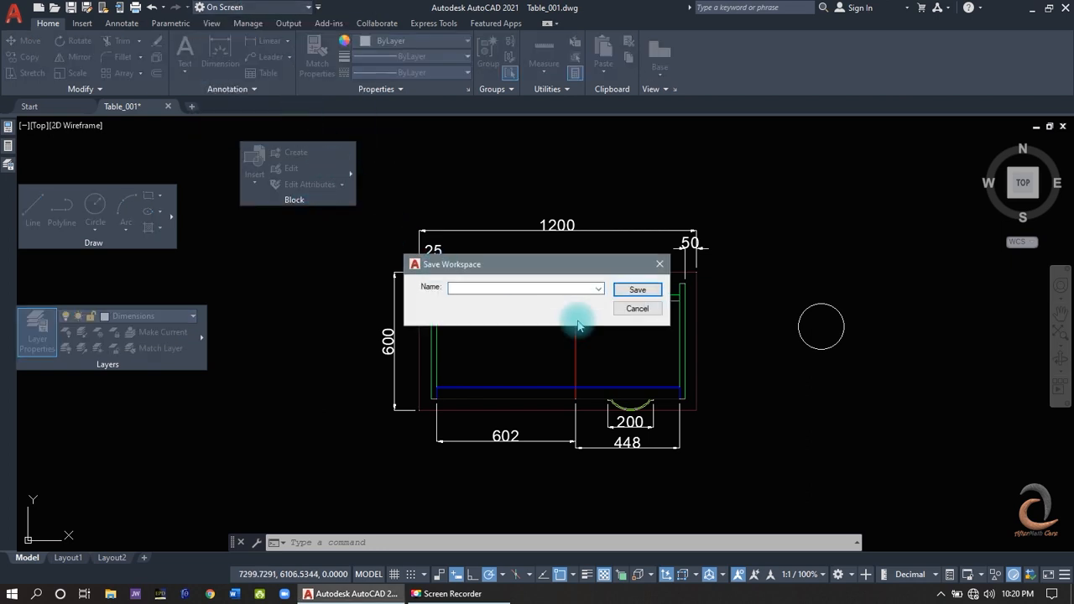
click(597, 289)
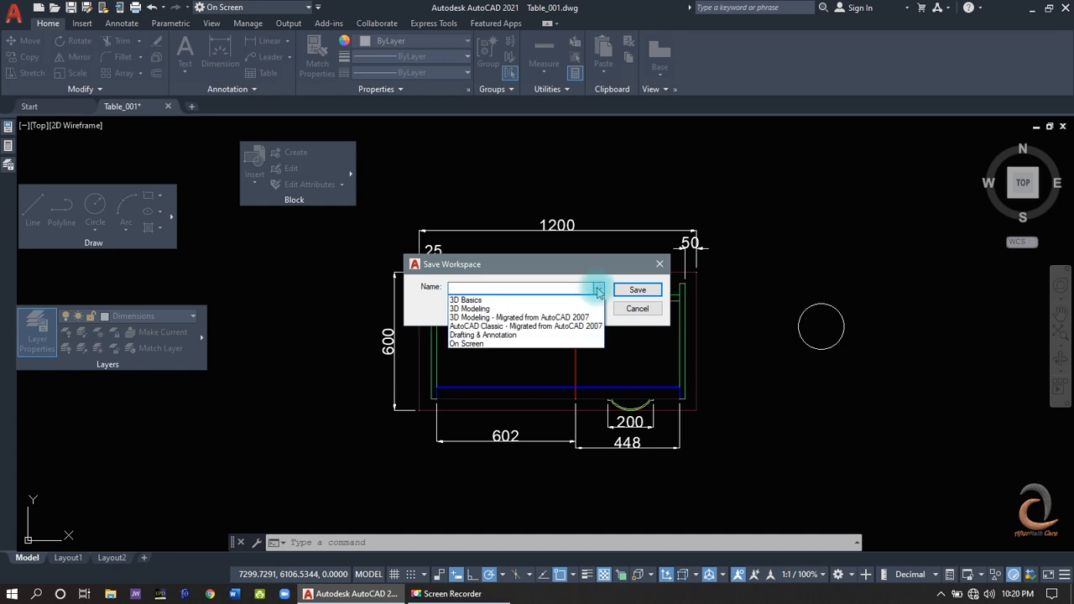
click(547, 353)
click(638, 289)
click(552, 305)
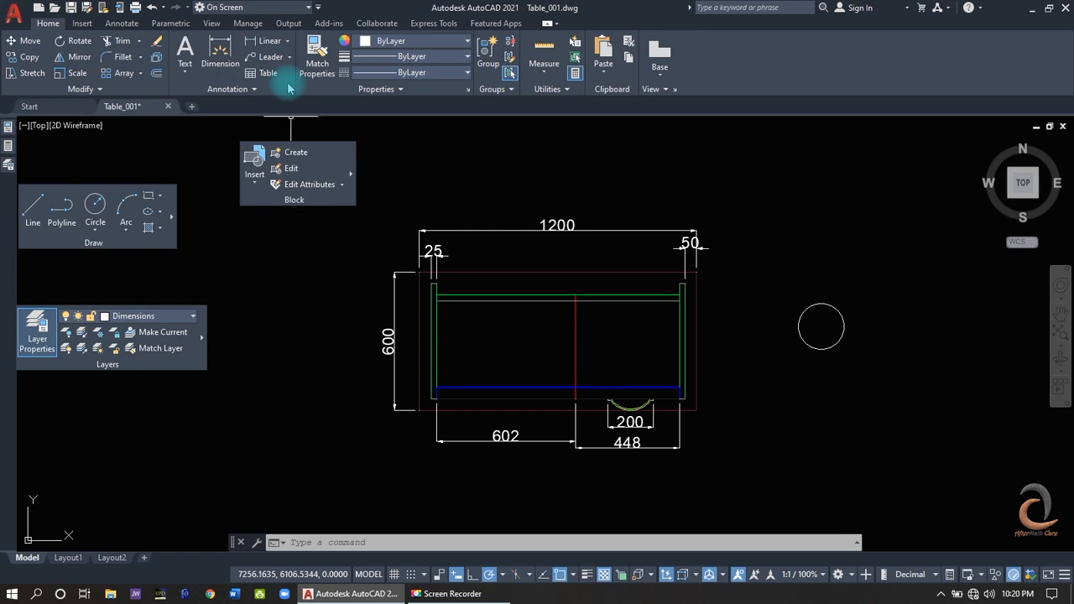
- Switch to the Drafting & Annotation workspace
click(227, 6)
click(235, 23)
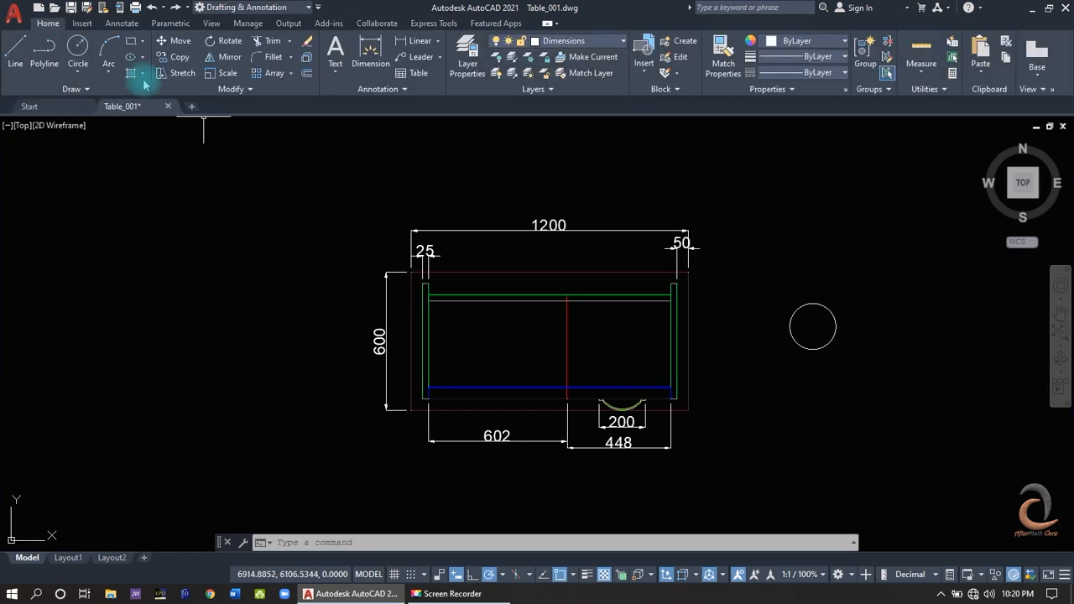
- Open the program options and look through the 3D Modeling and Open and Save settings
click(26, 25)
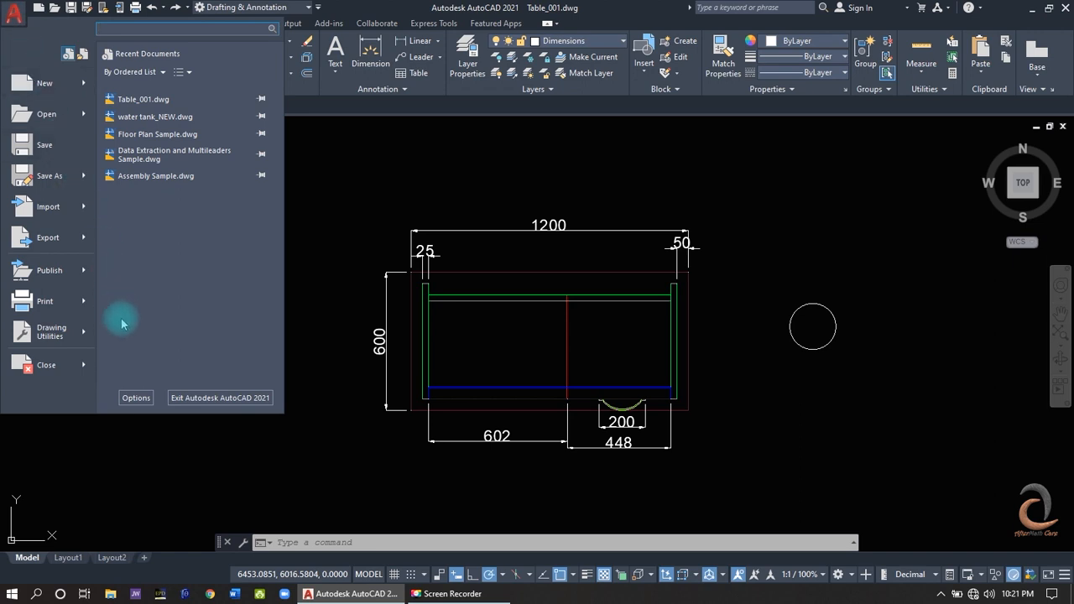
click(137, 399)
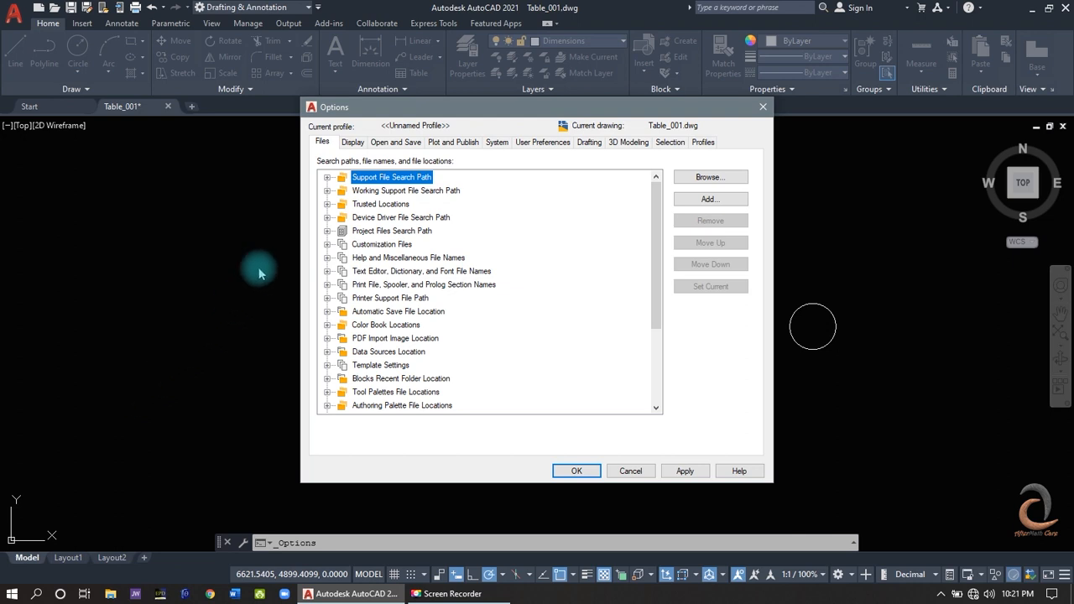
click(378, 142)
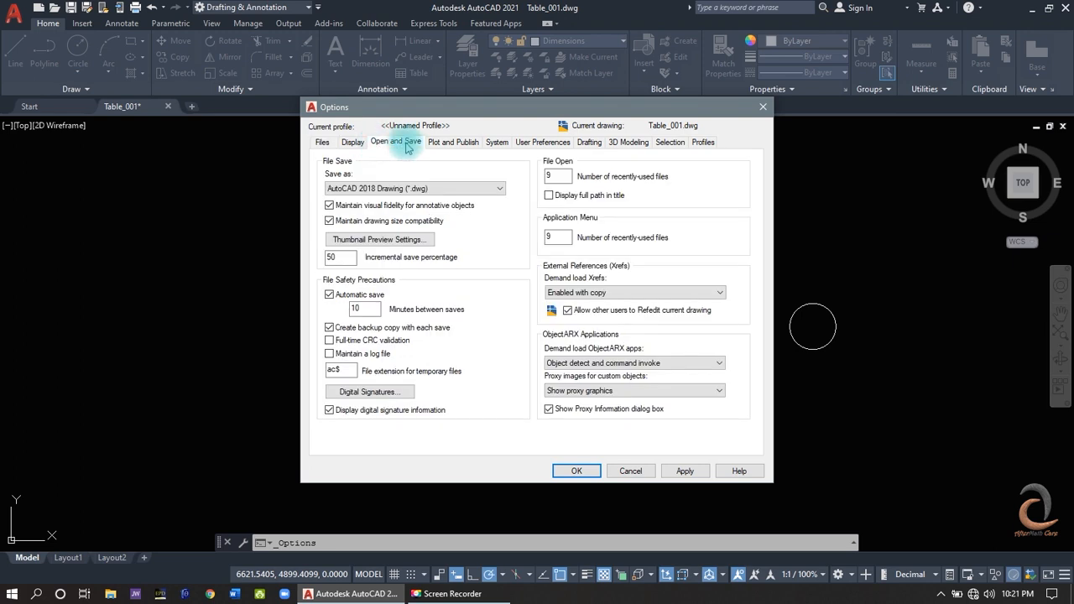
click(640, 141)
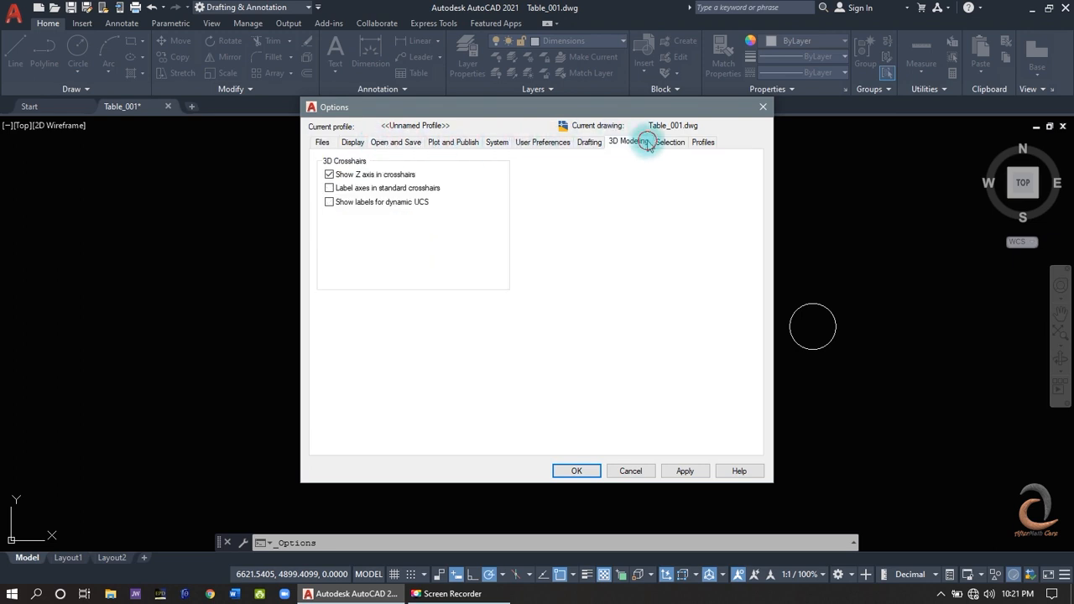
click(410, 142)
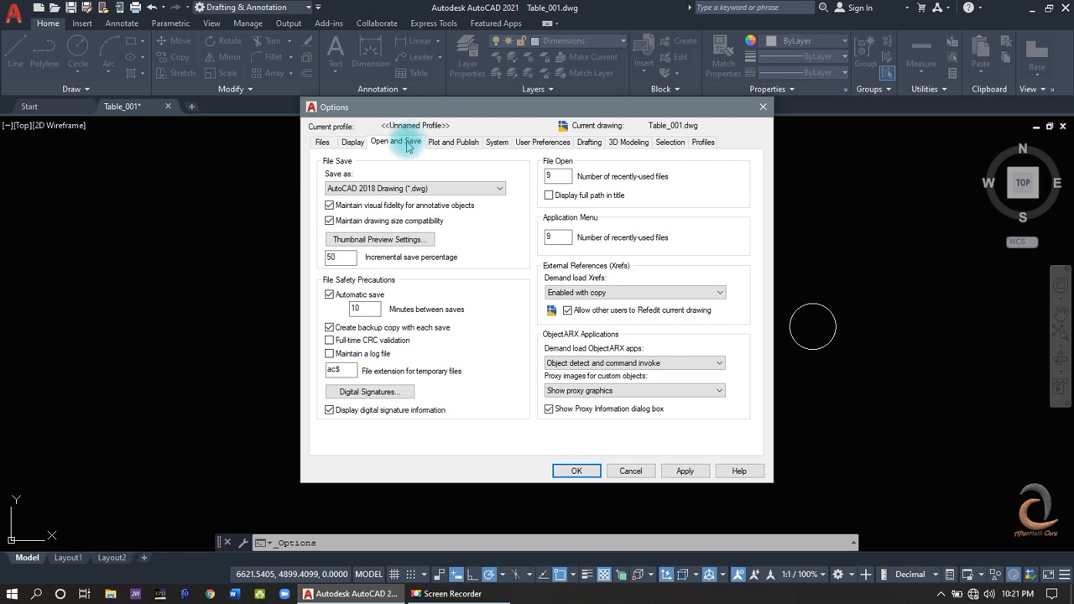
- Review the available default file formats for saving drawings, including the DWG and DXF versions
click(344, 190)
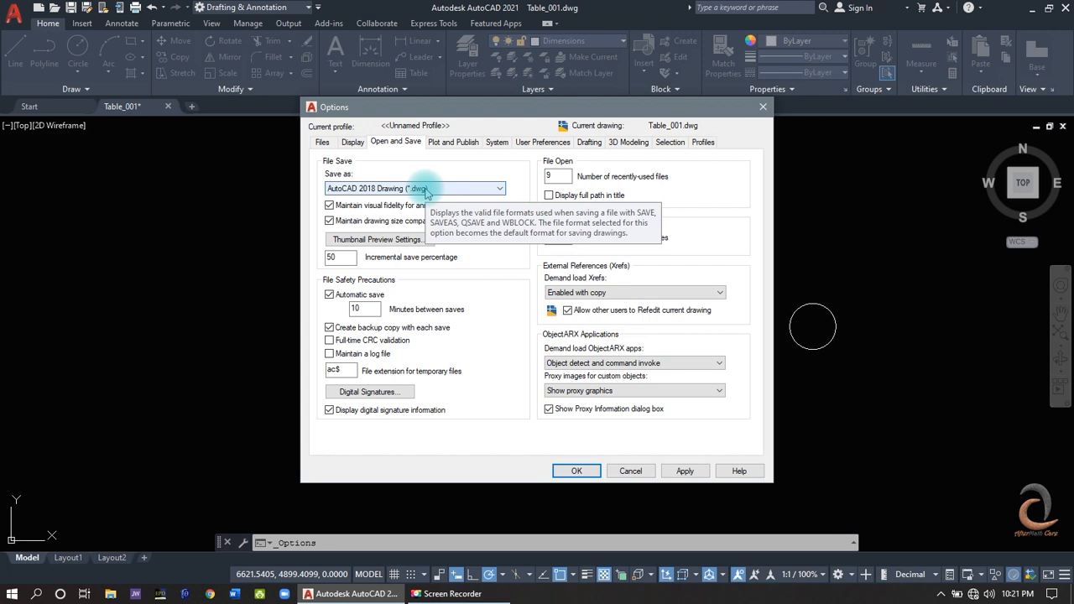
click(426, 190)
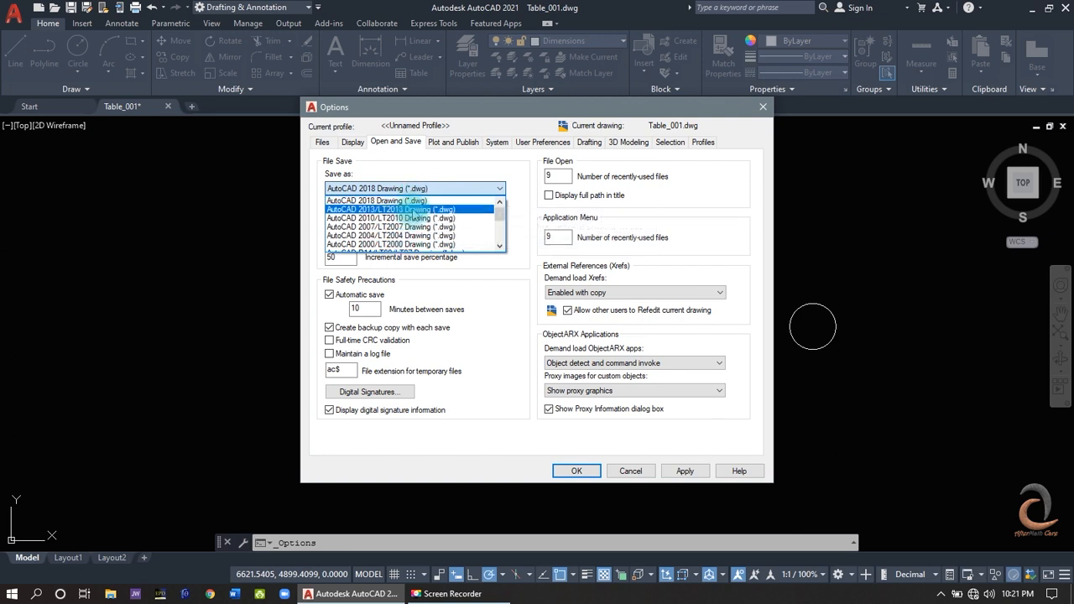
scroll(414, 215, down, 6)
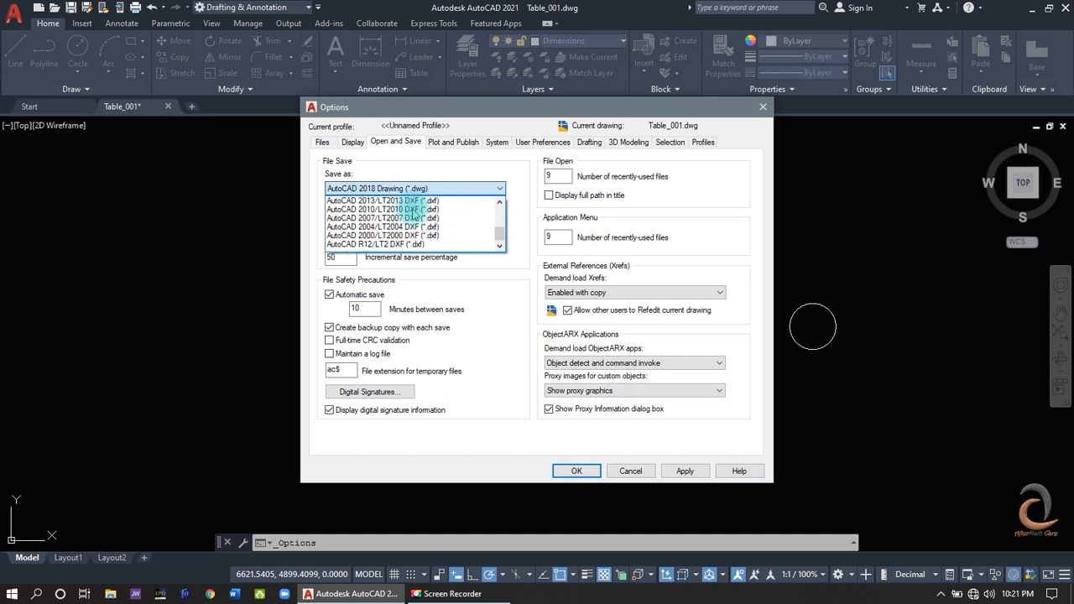
scroll(414, 215, up, 6)
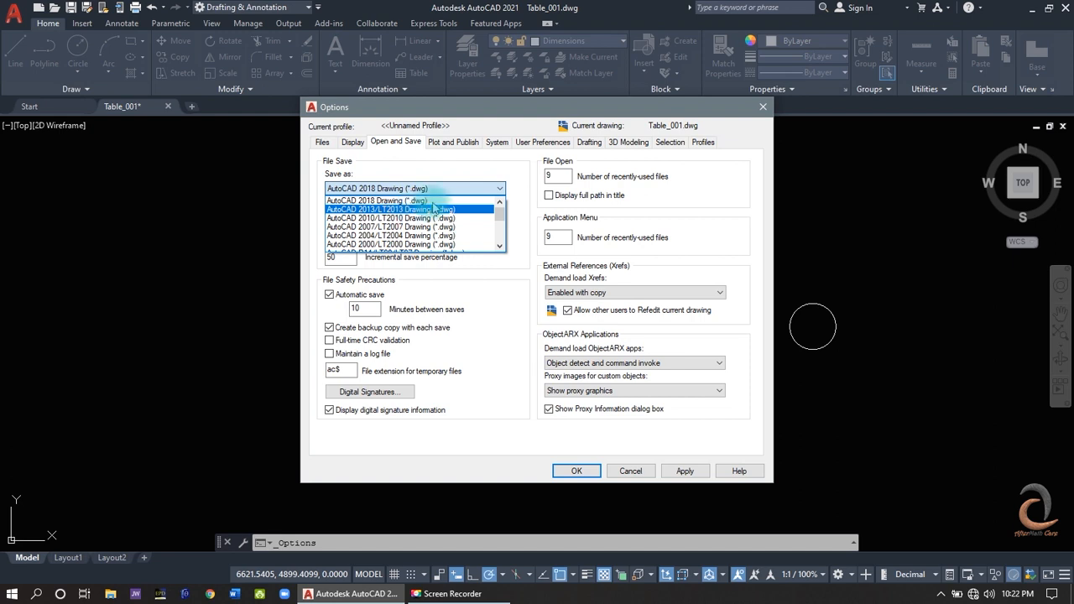
click(496, 185)
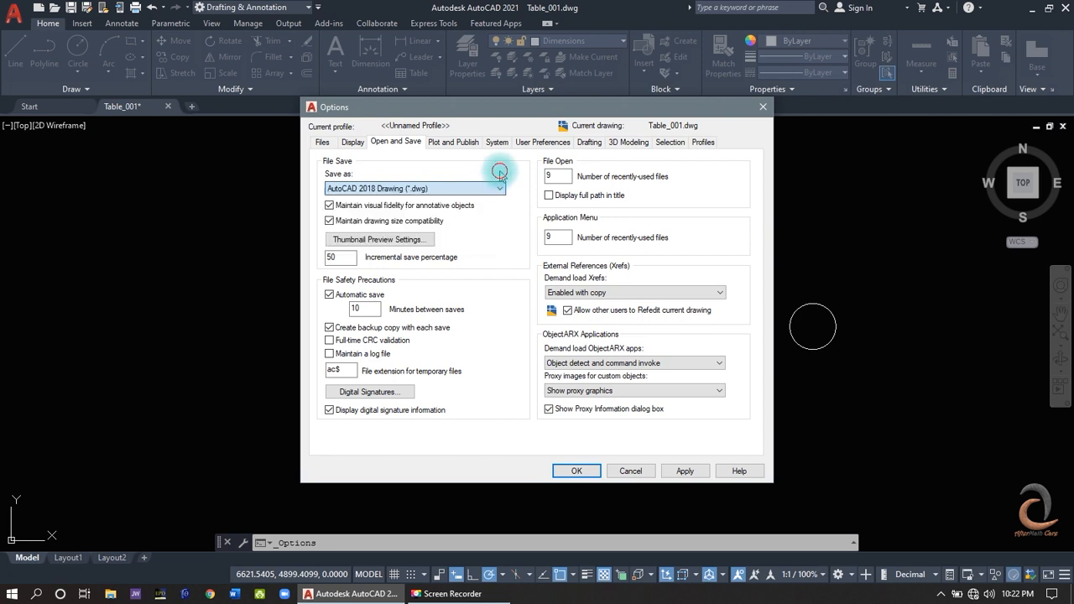
- In the 3D Modeling options, turn off the ViewCube display for the 2D Wireframe visual style and apply the change
click(620, 143)
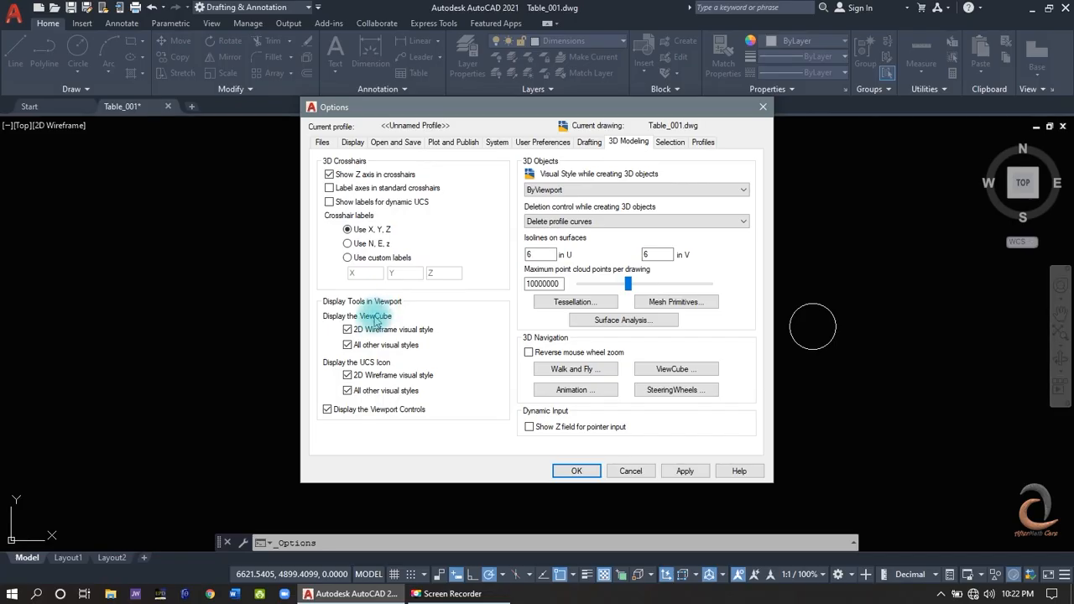
click(348, 331)
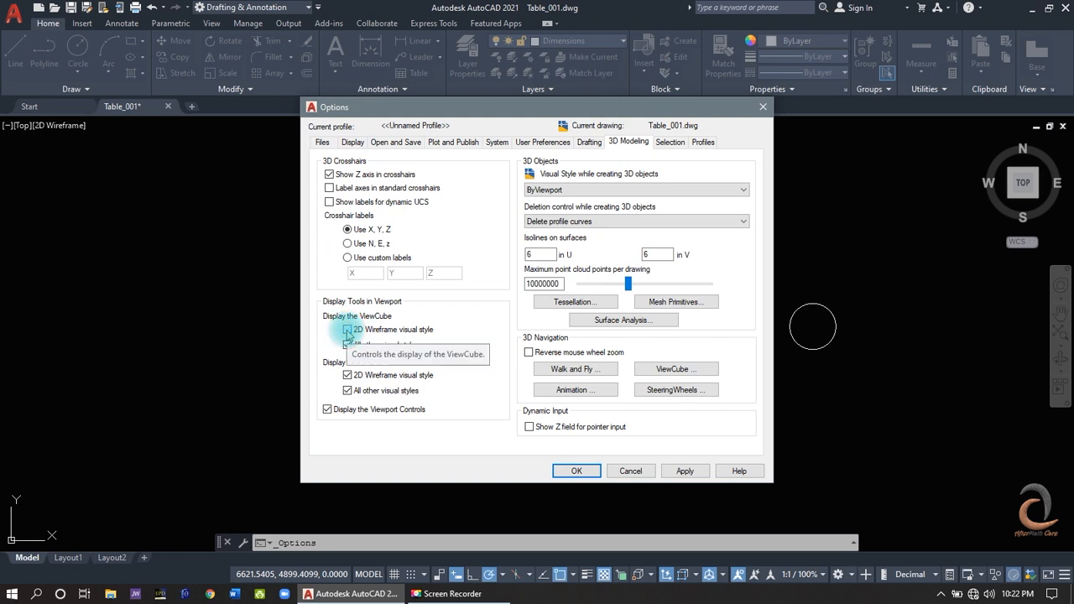
click(687, 472)
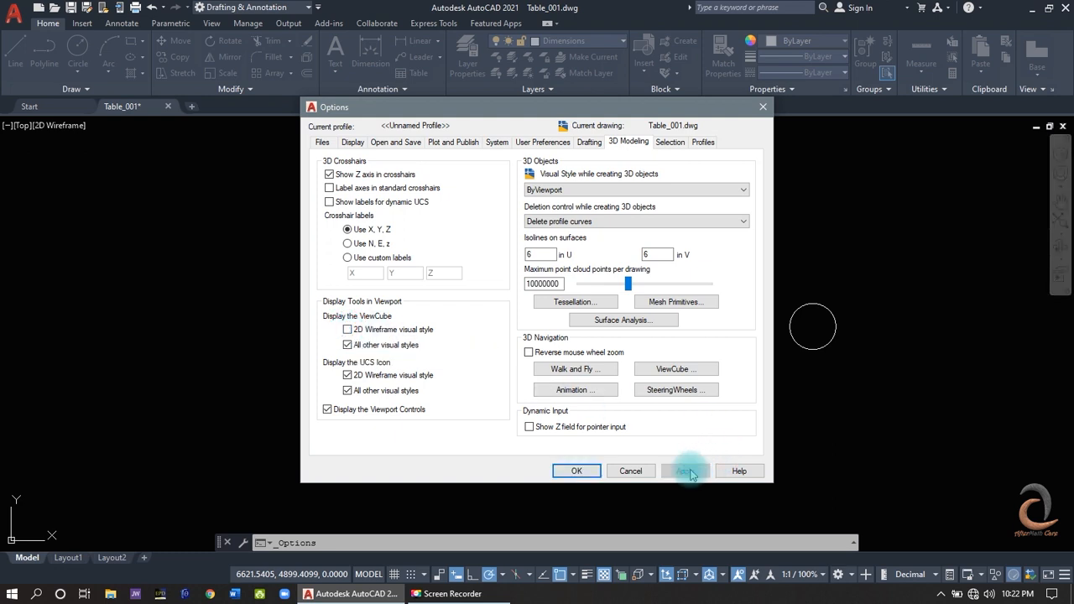
- Turn the ViewCube display for the 2D Wireframe visual style back on, apply it and close the options
click(348, 330)
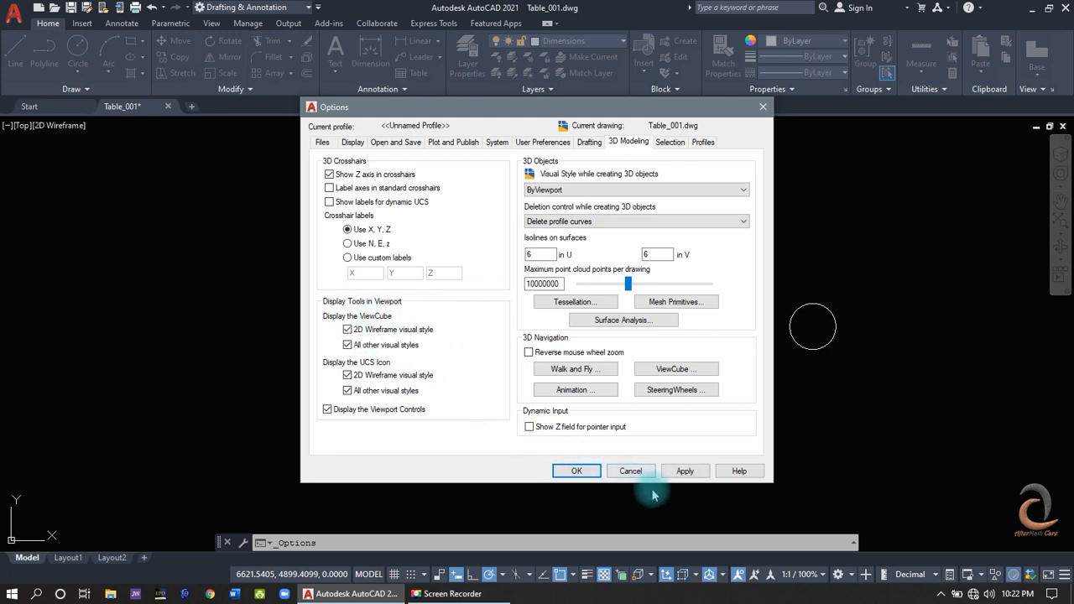
click(686, 472)
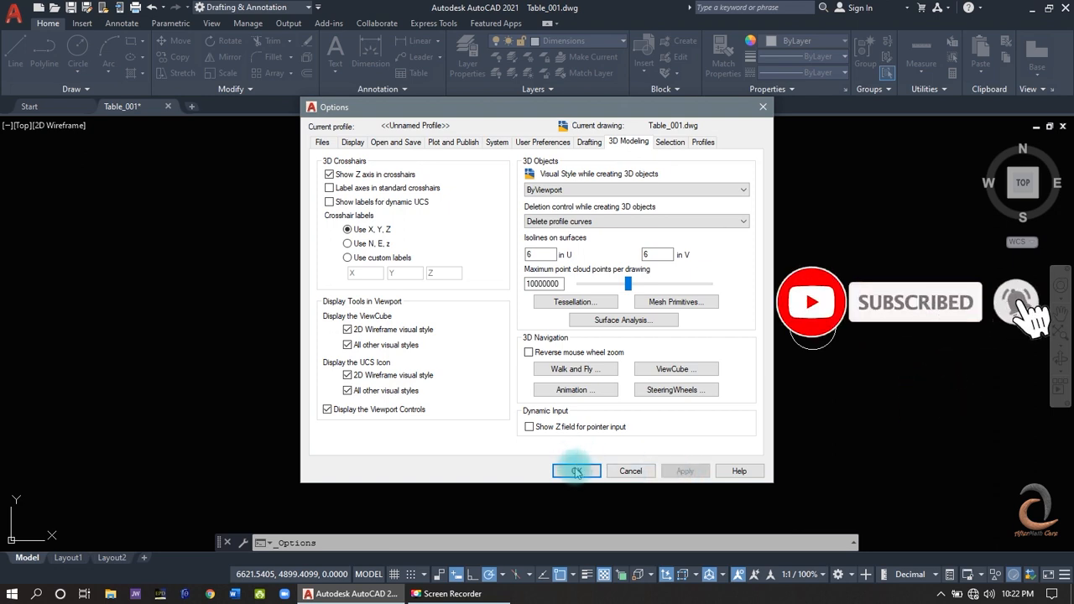
click(576, 472)
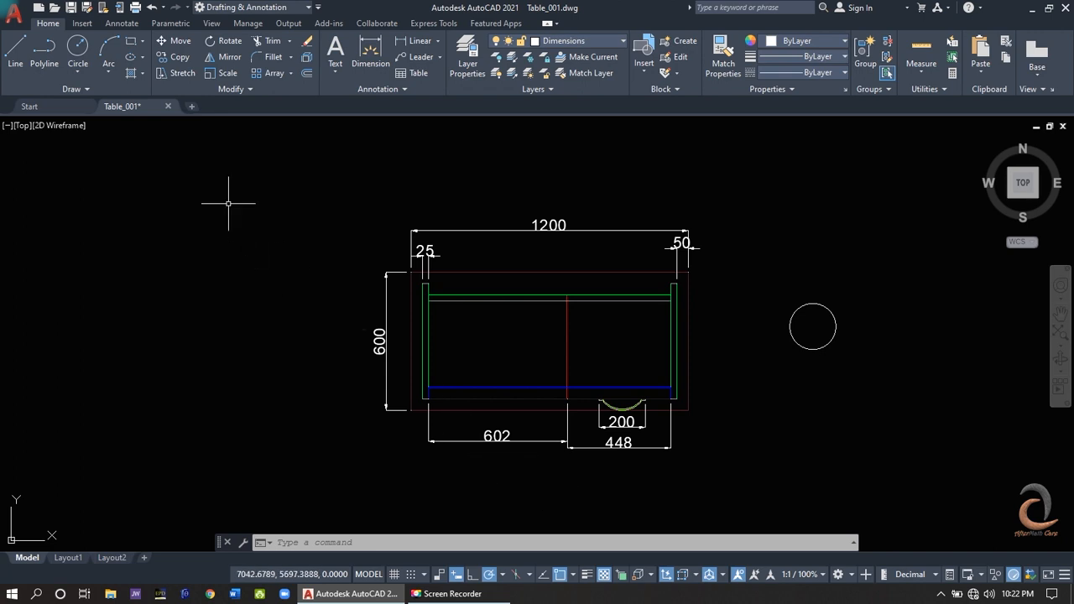
- Create a new blank drawing alongside Table_001
click(194, 108)
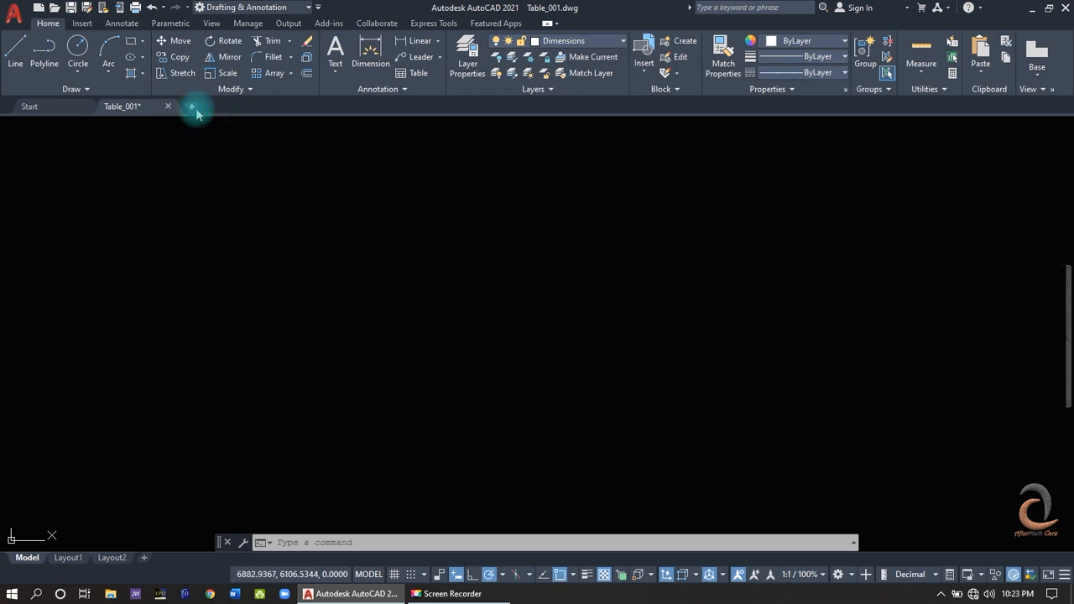
click(353, 300)
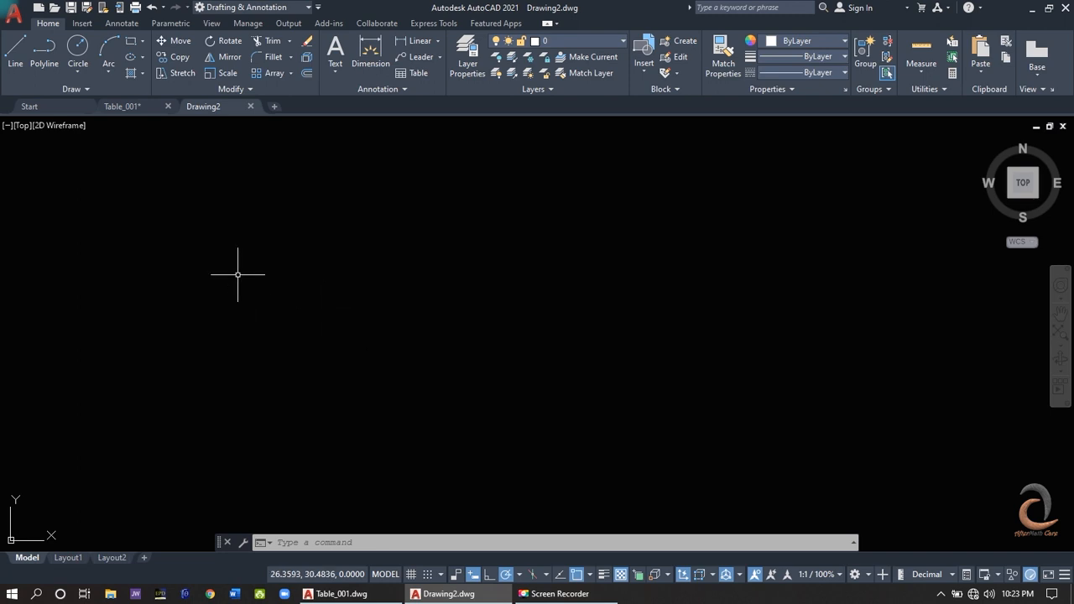
- Draw nine connected line segments forming an open star outline, ending with an extra peak above its western point
click(15, 65)
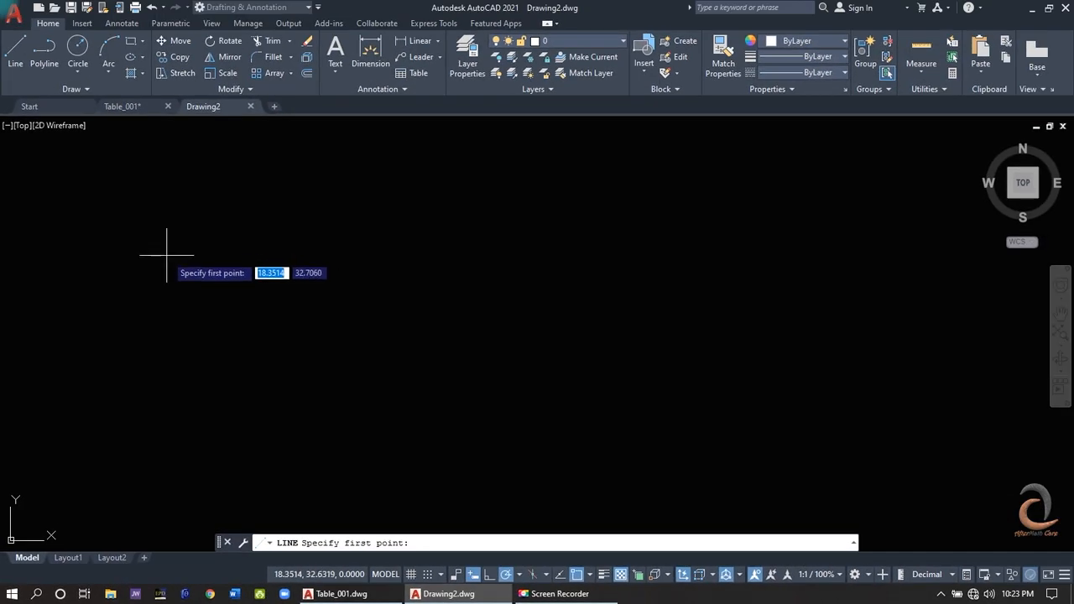
click(168, 250)
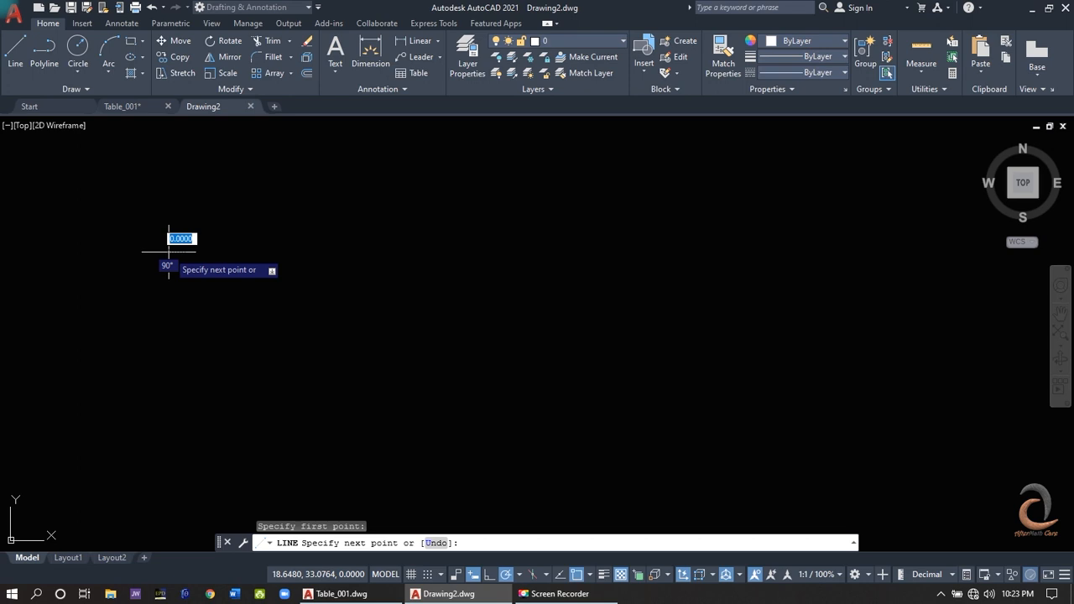
click(187, 204)
click(222, 271)
click(315, 282)
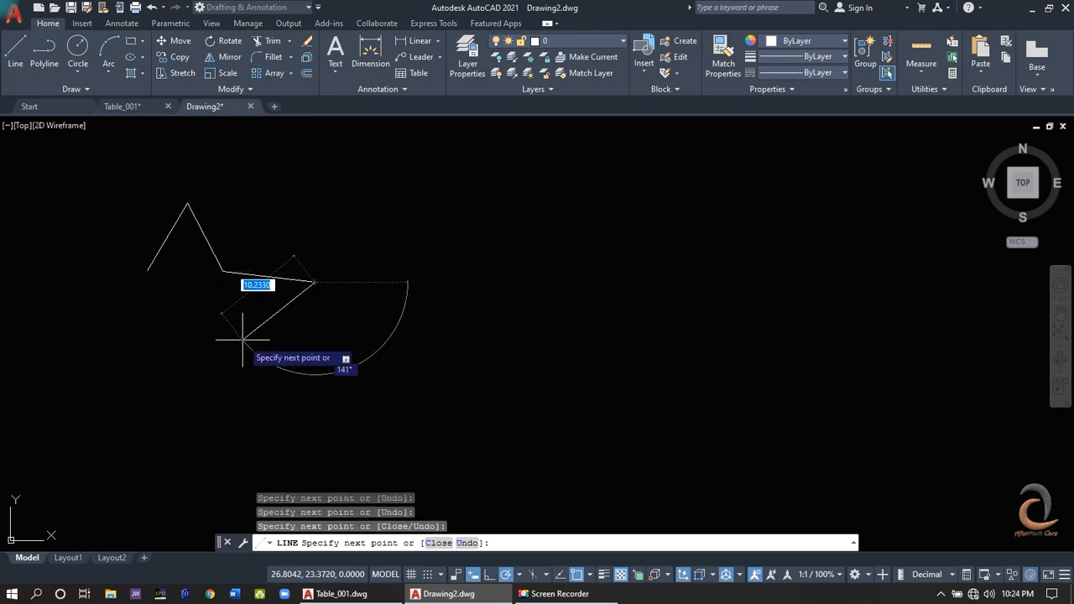
click(243, 339)
click(205, 443)
click(164, 355)
click(40, 315)
click(82, 228)
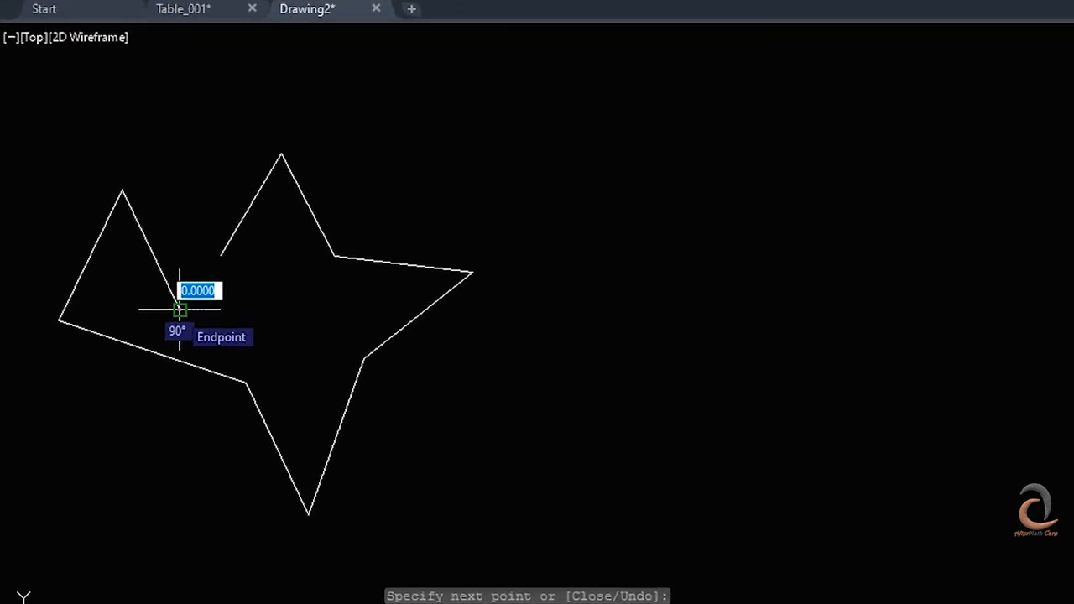
click(178, 308)
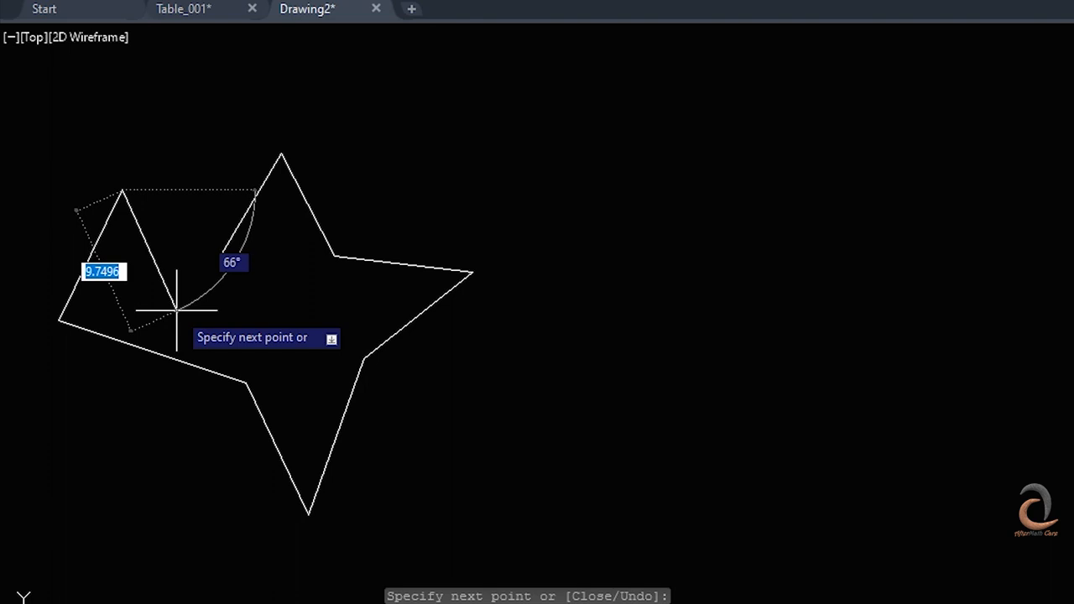
- Undo the remaining segment of the extra peak, close the star outline to its starting point and leave the Line command
right_click(177, 310)
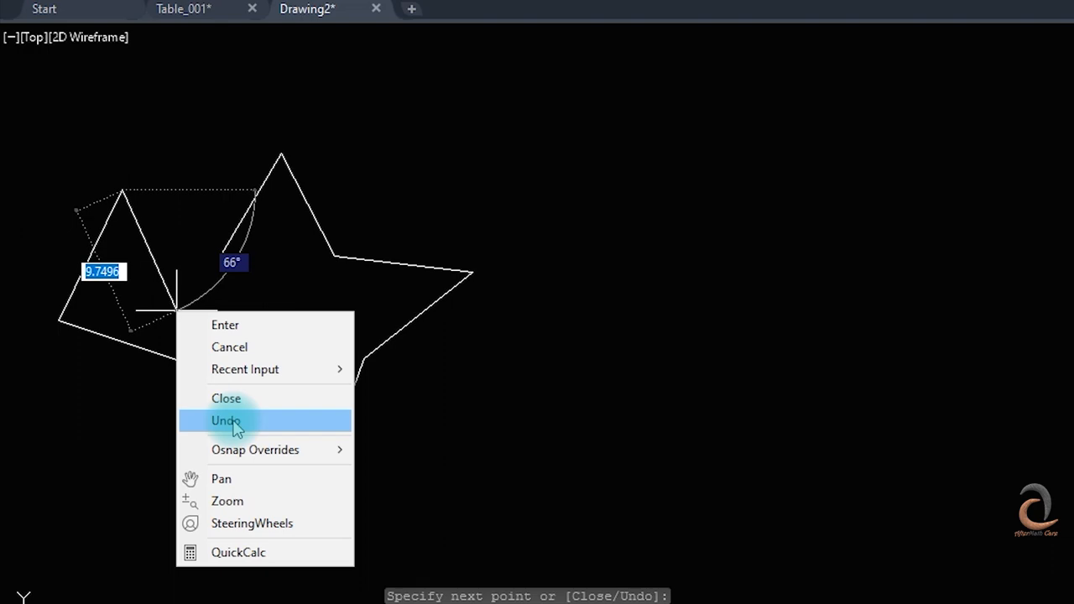
click(226, 421)
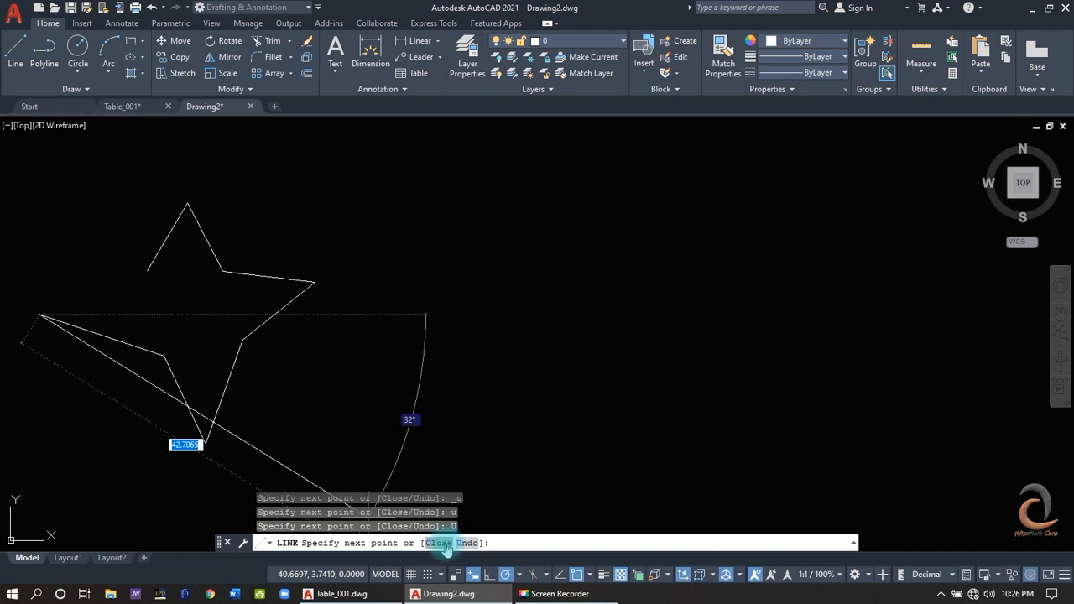
click(446, 544)
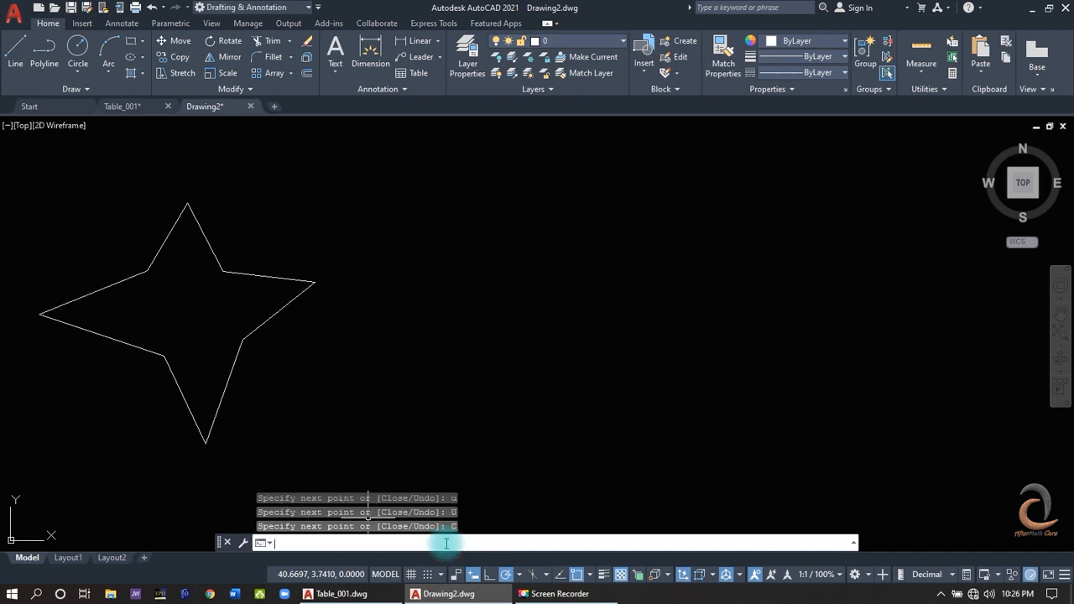
key(Return)
key(Escape)
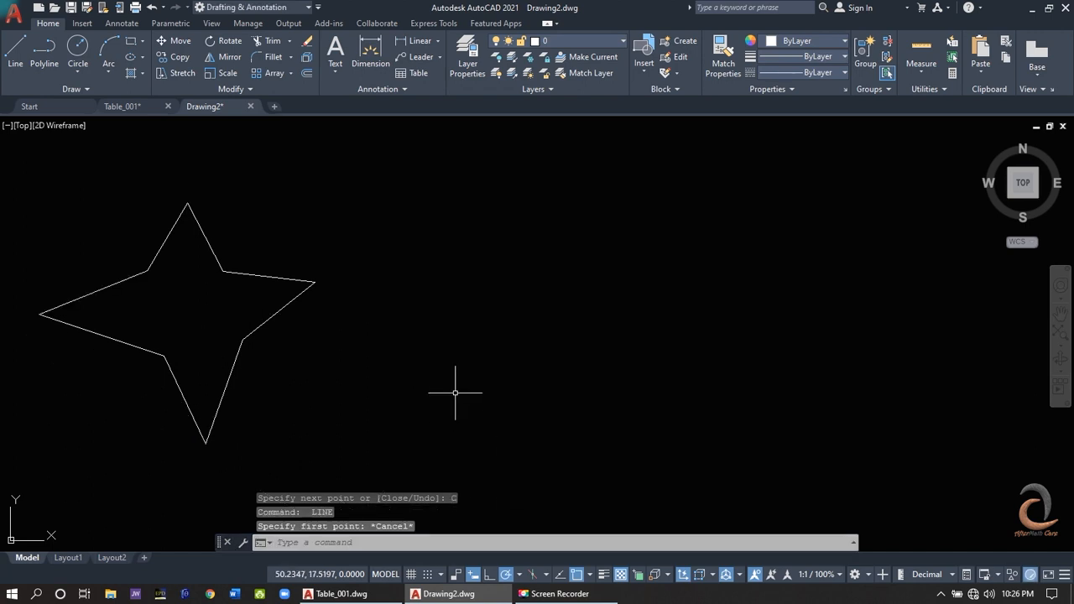
- Draw an open U shape of three connected lines east of the star, about 14.1 units down, 20.8 across and 14.4 up
key(Return)
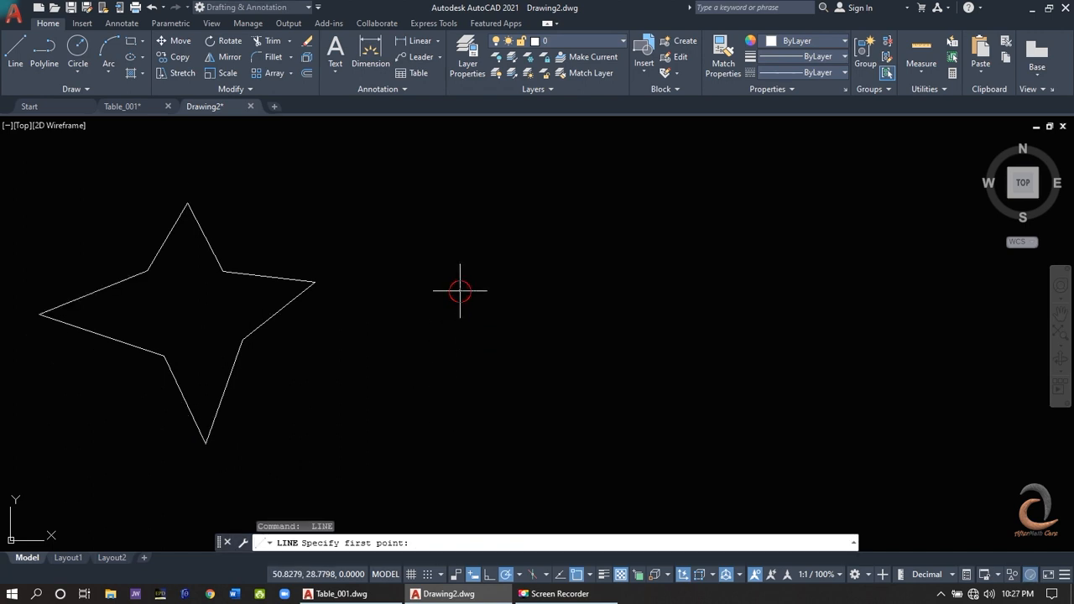
click(461, 291)
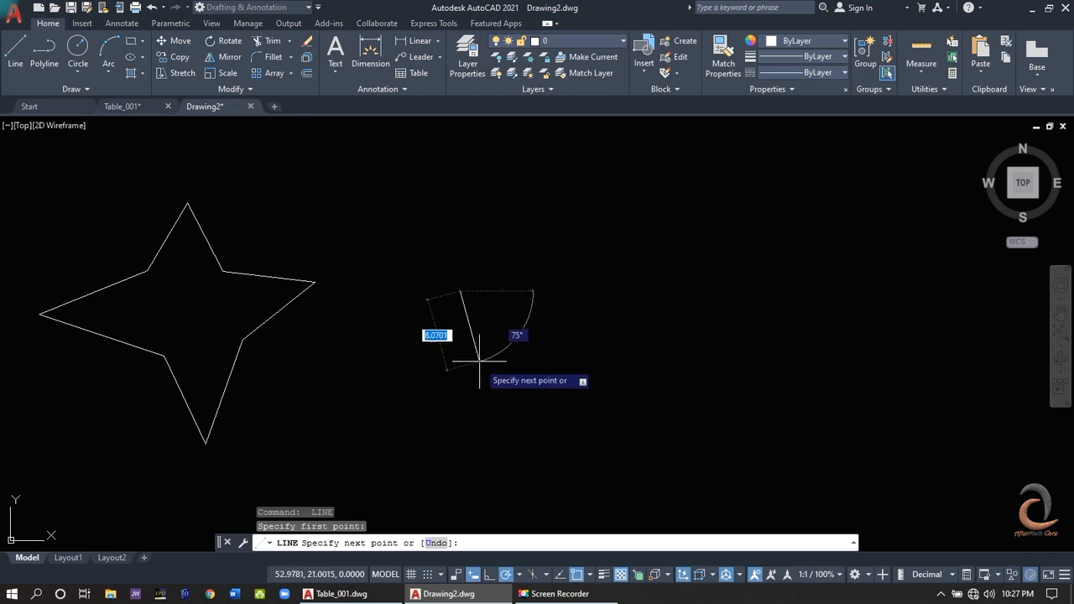
click(460, 418)
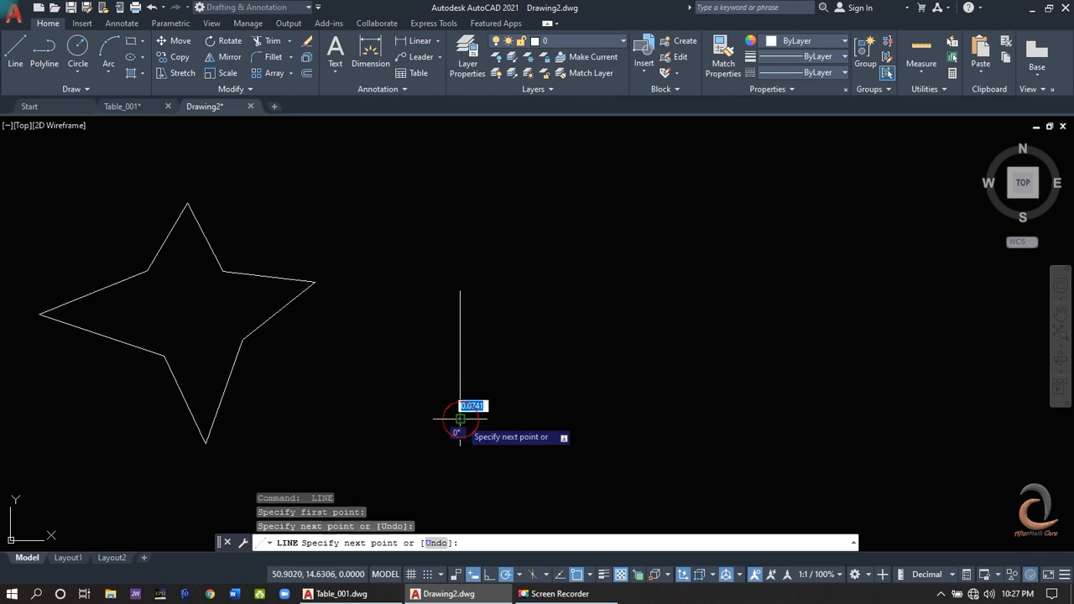
click(649, 418)
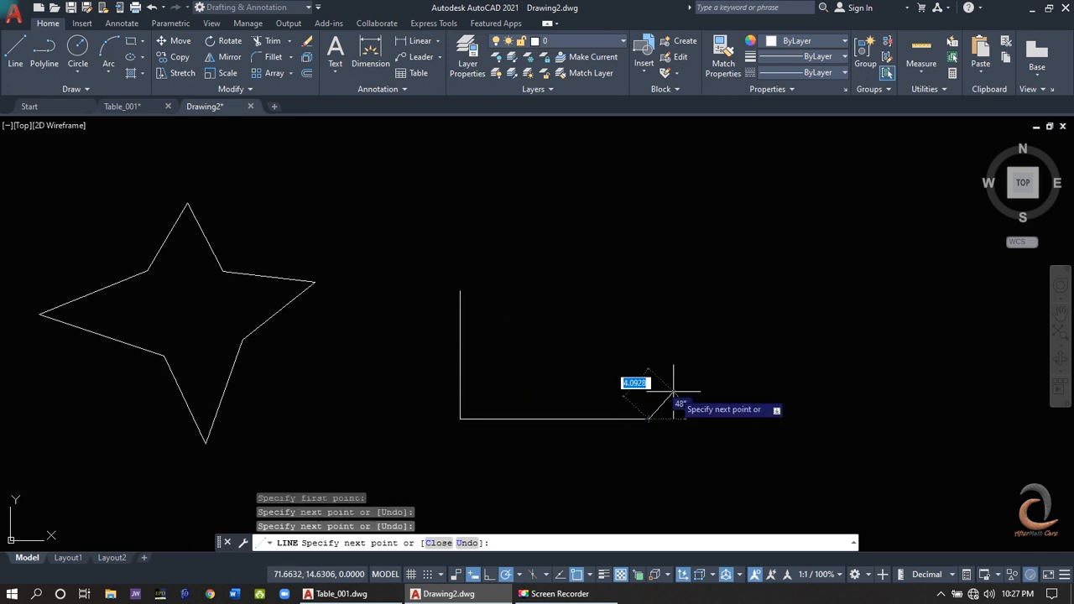
click(649, 289)
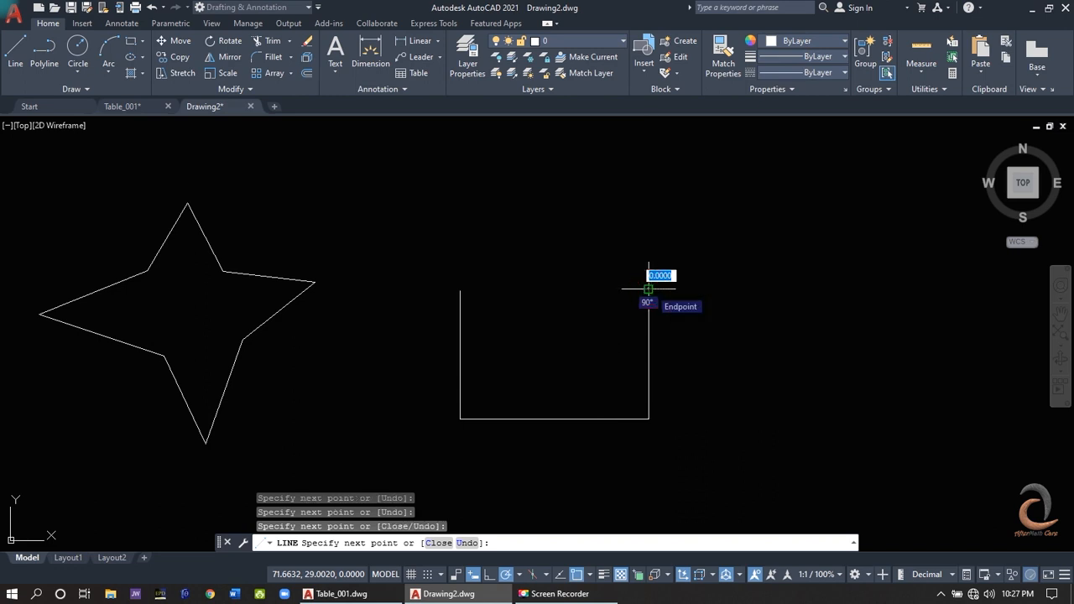
key(Escape)
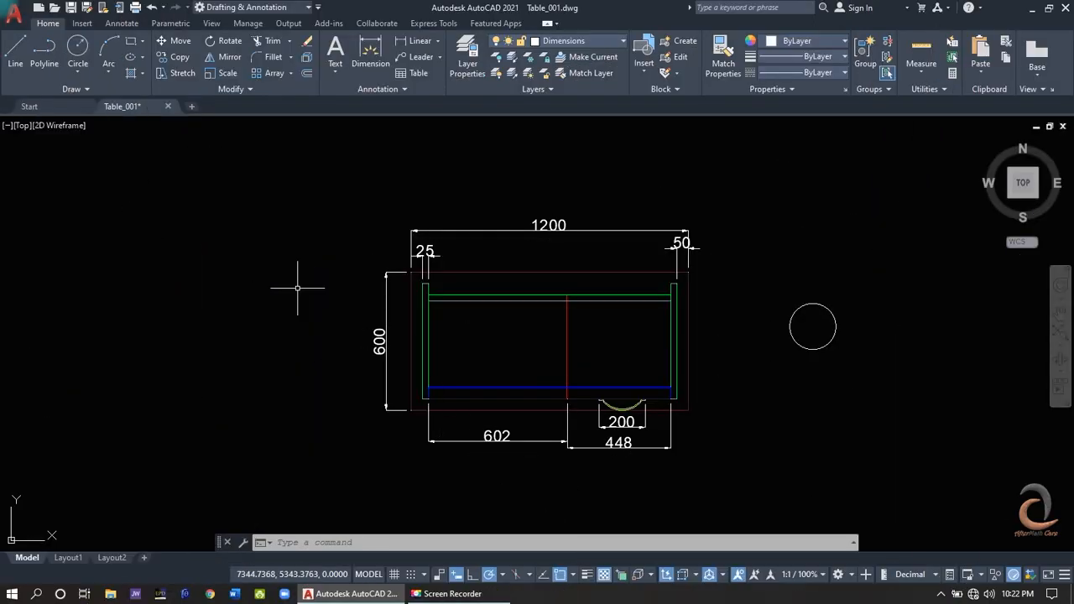
- Create a new empty drawing from the open desk drawing
click(195, 109)
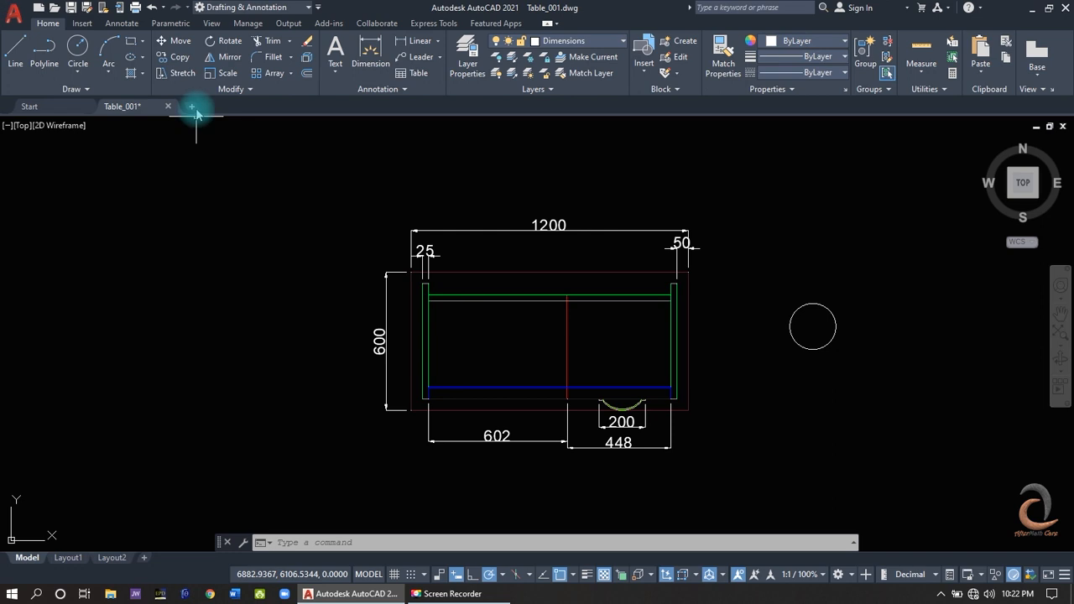
click(195, 109)
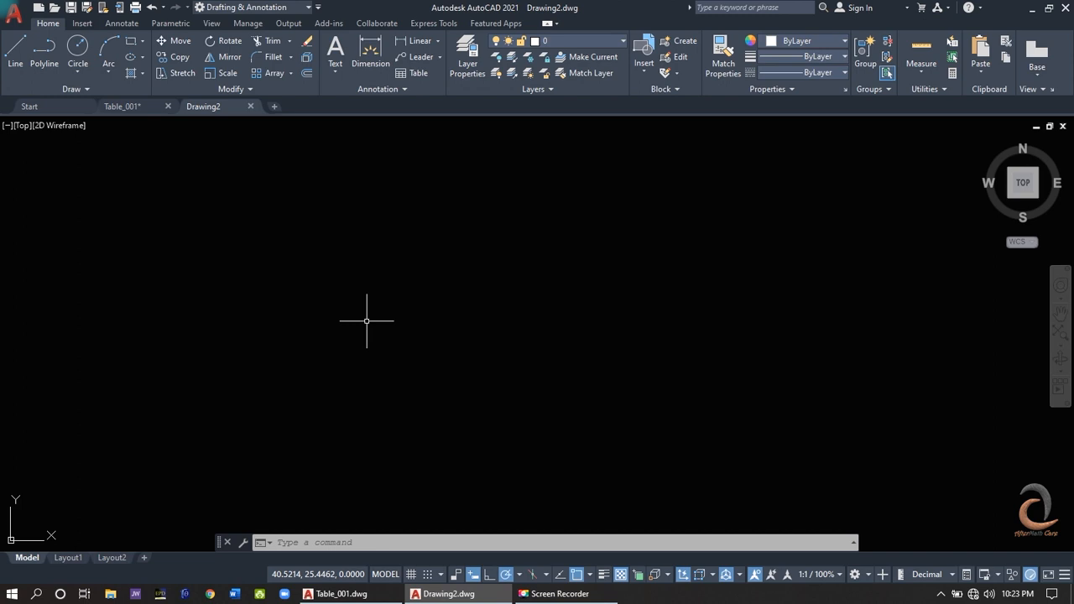
- Draw an open star outline with nine connected line segments, finishing with a surplus peak at its western point
click(16, 65)
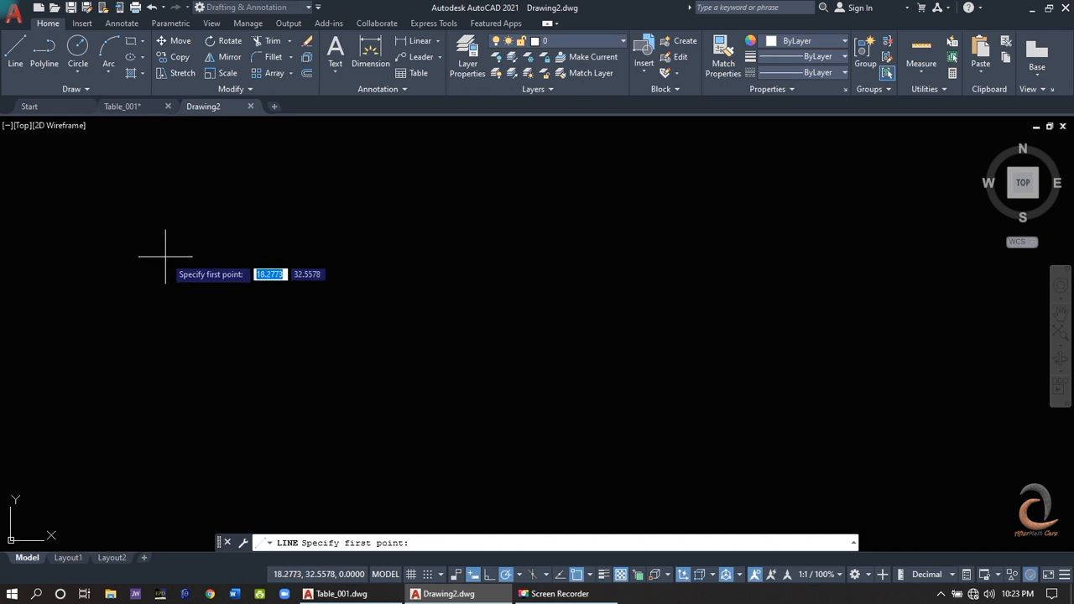
click(169, 251)
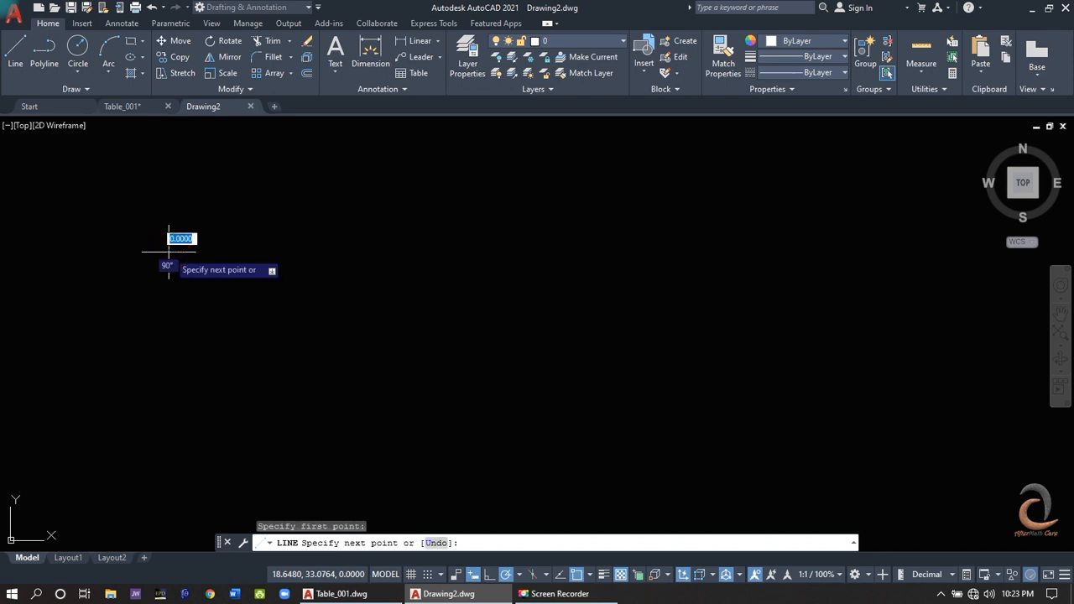
click(187, 203)
click(223, 270)
click(315, 282)
click(240, 336)
click(206, 444)
click(164, 356)
click(40, 314)
click(81, 228)
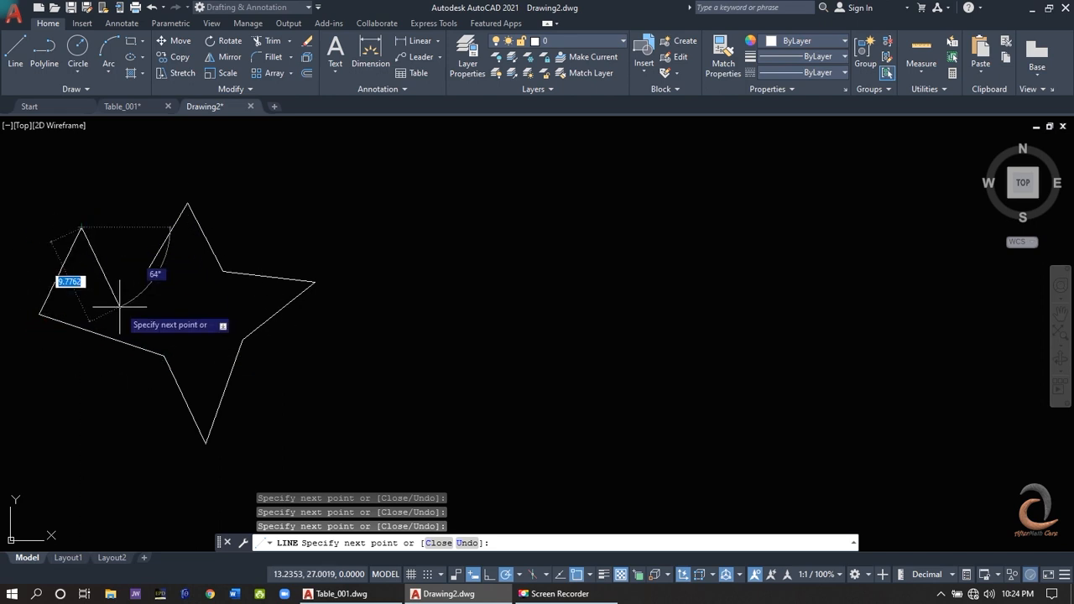
click(119, 306)
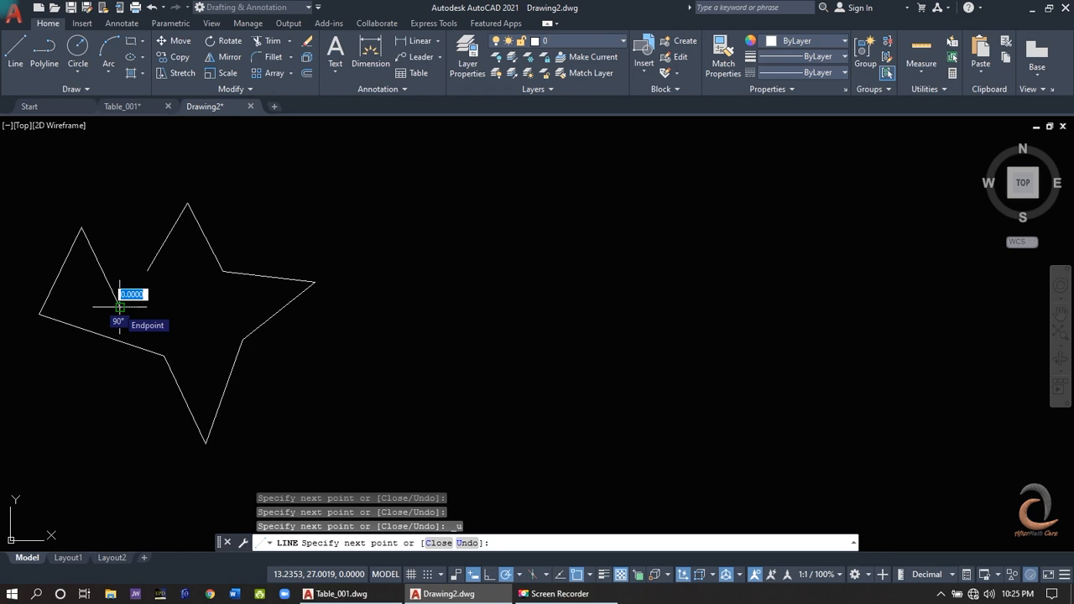
- Undo the two segments of the surplus peak within the Line command and close the four-pointed star outline
text(u)
key(Return)
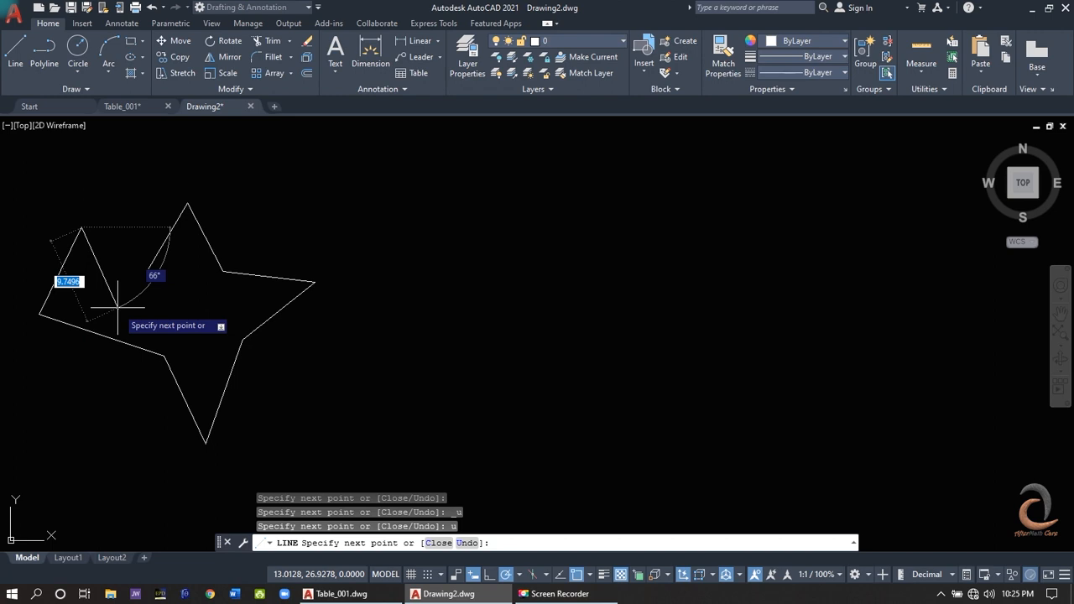
right_click(118, 308)
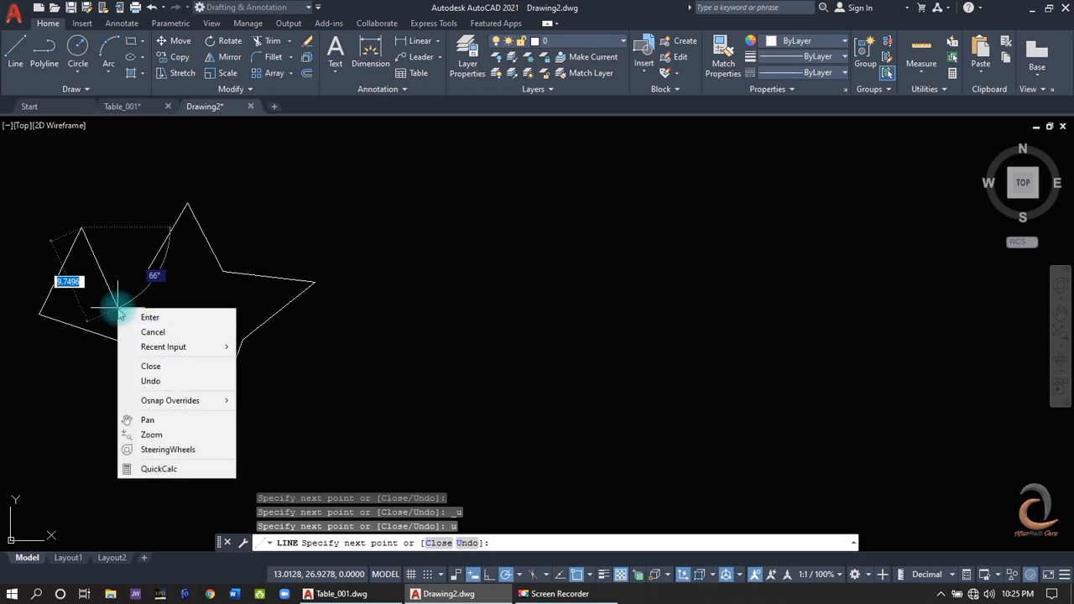
click(155, 383)
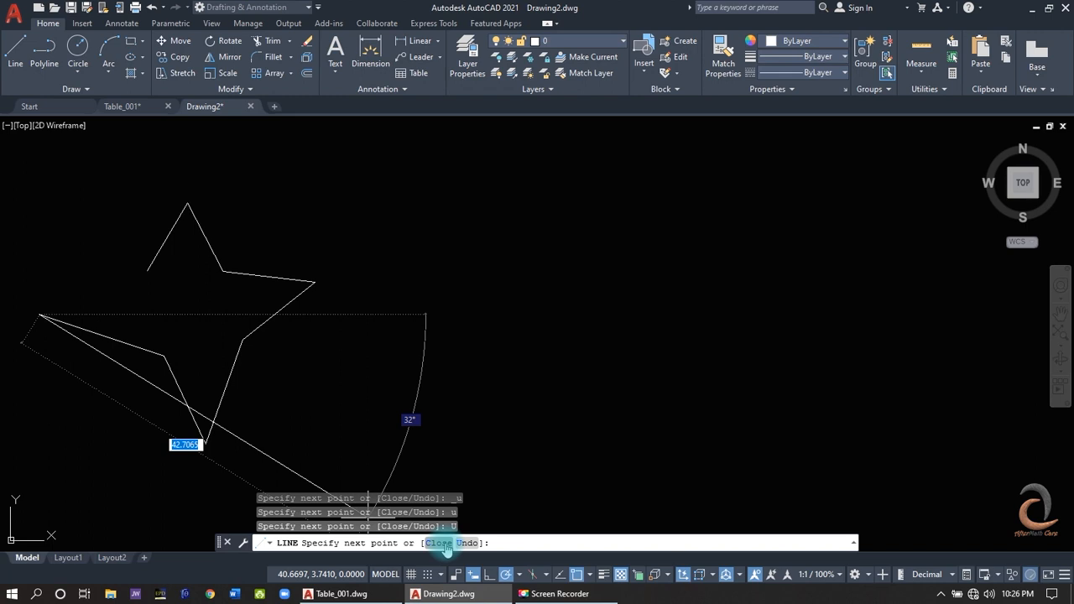
click(446, 544)
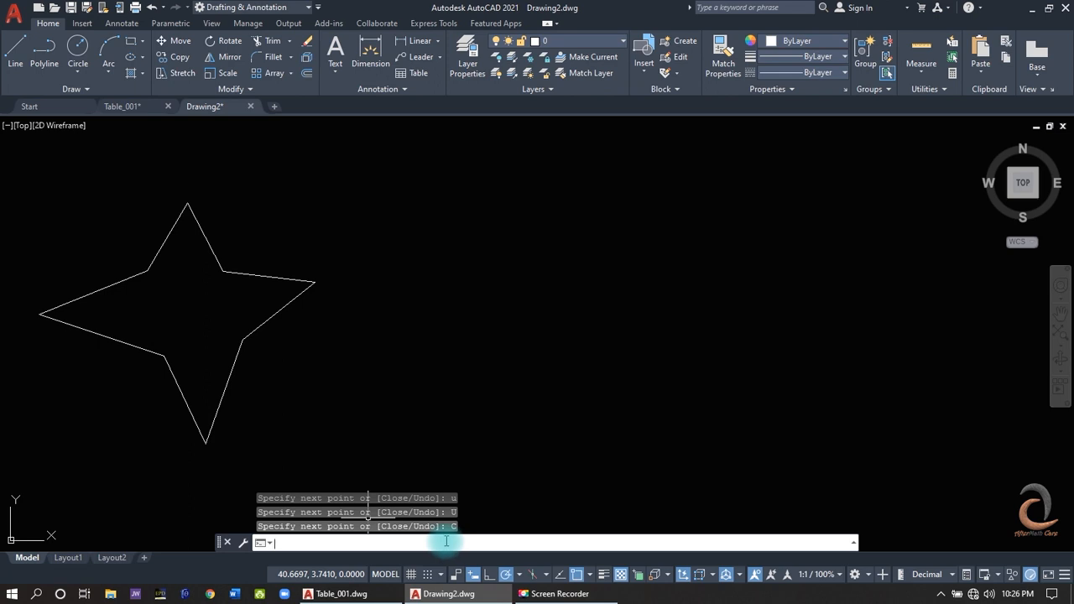
- Draw an open U shape of three connected lines east of the star, finishing the Line command without closing it
key(Return)
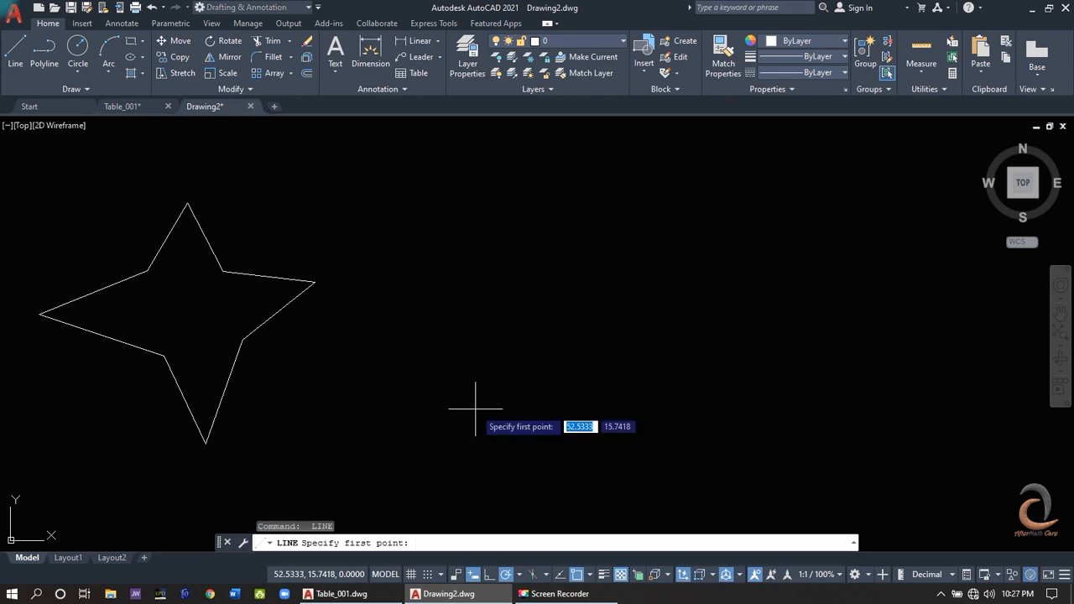
click(460, 291)
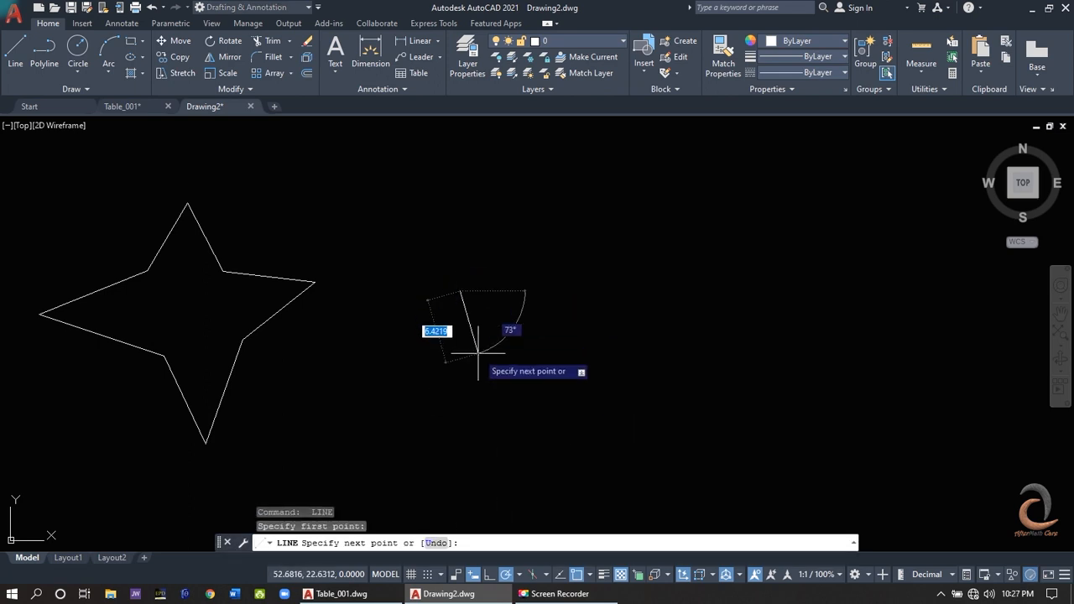
click(460, 417)
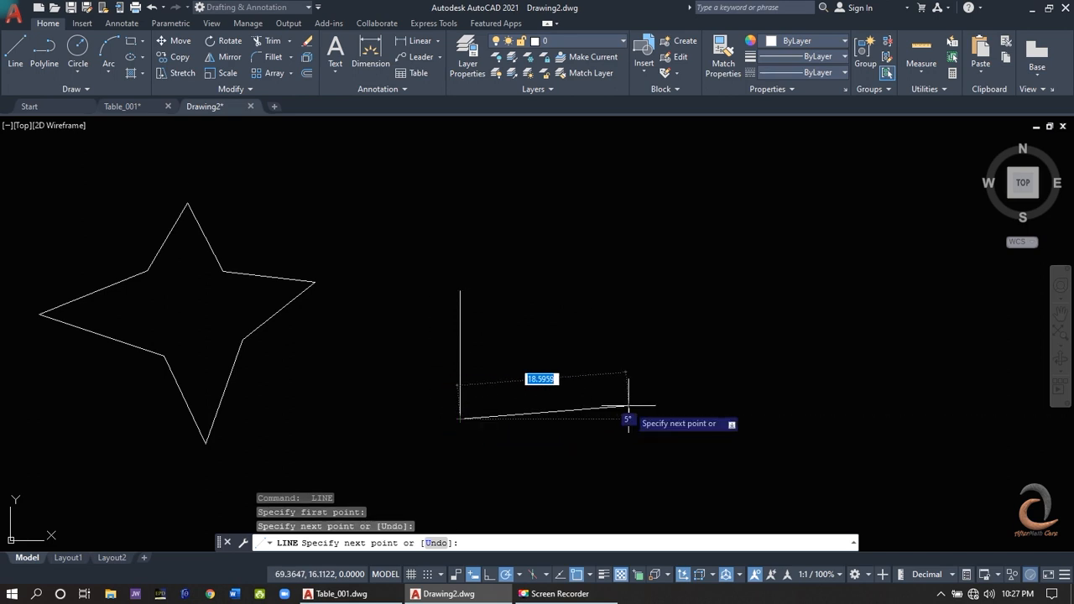
click(648, 418)
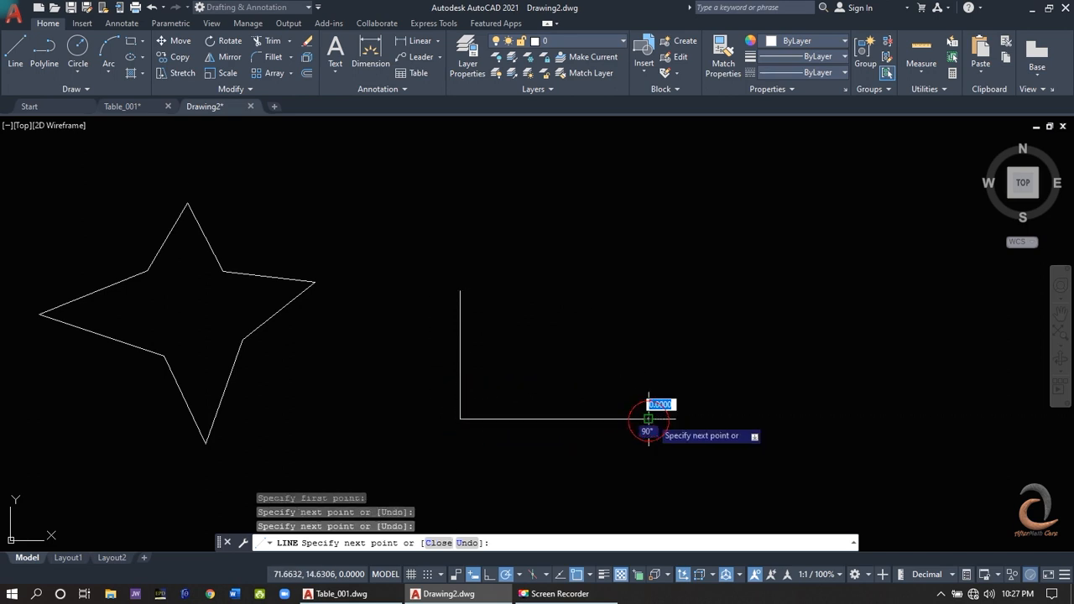
click(648, 289)
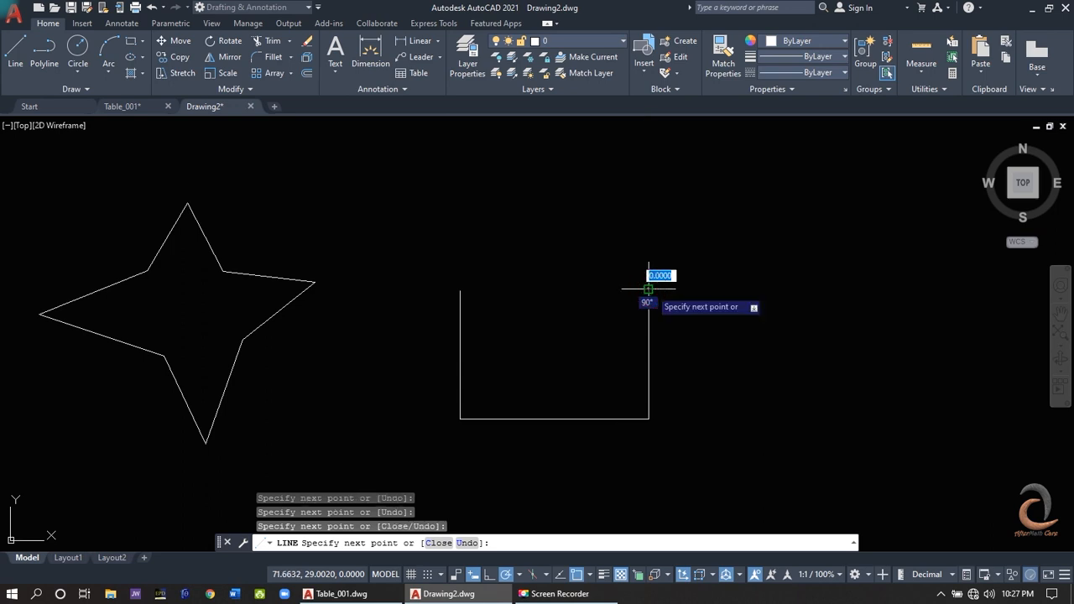
key(Escape)
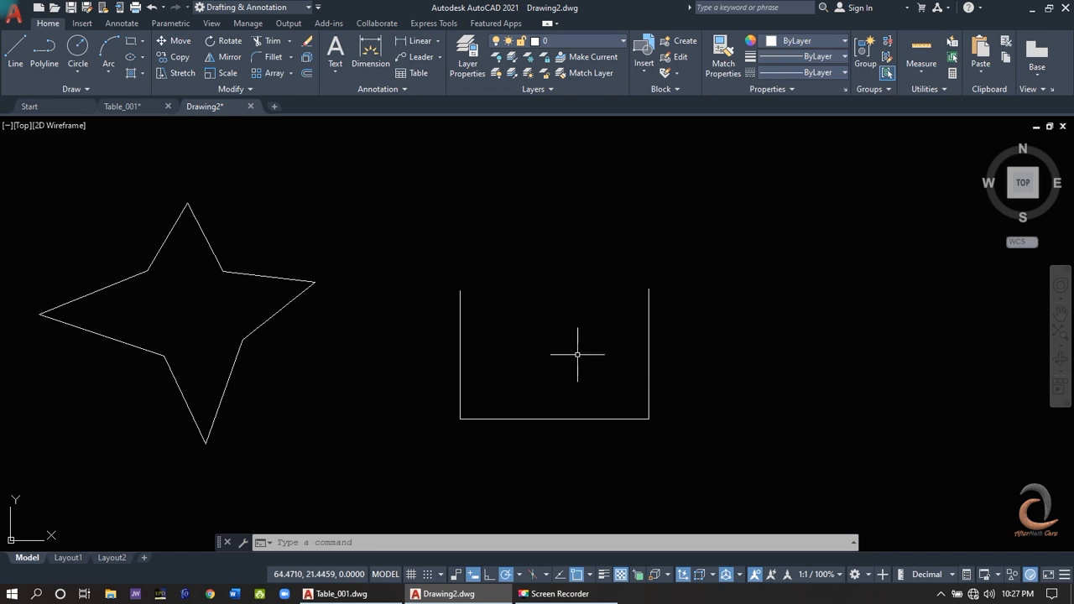
- Close the practice drawing Drawing2 without saving and erase the circle east of the desk in Table_001
click(250, 108)
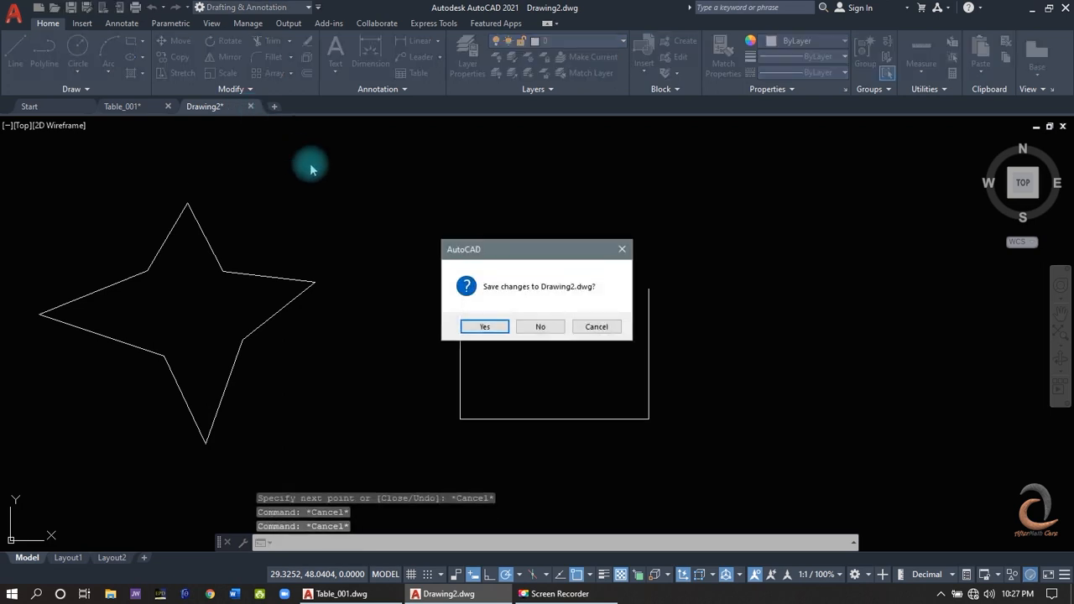
click(537, 327)
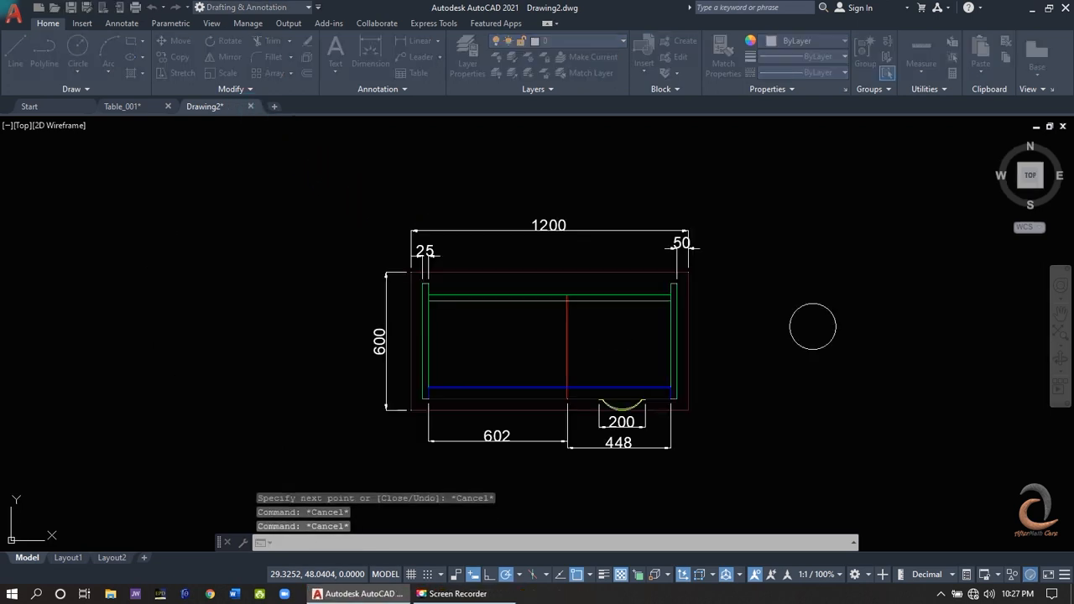
click(873, 267)
click(793, 367)
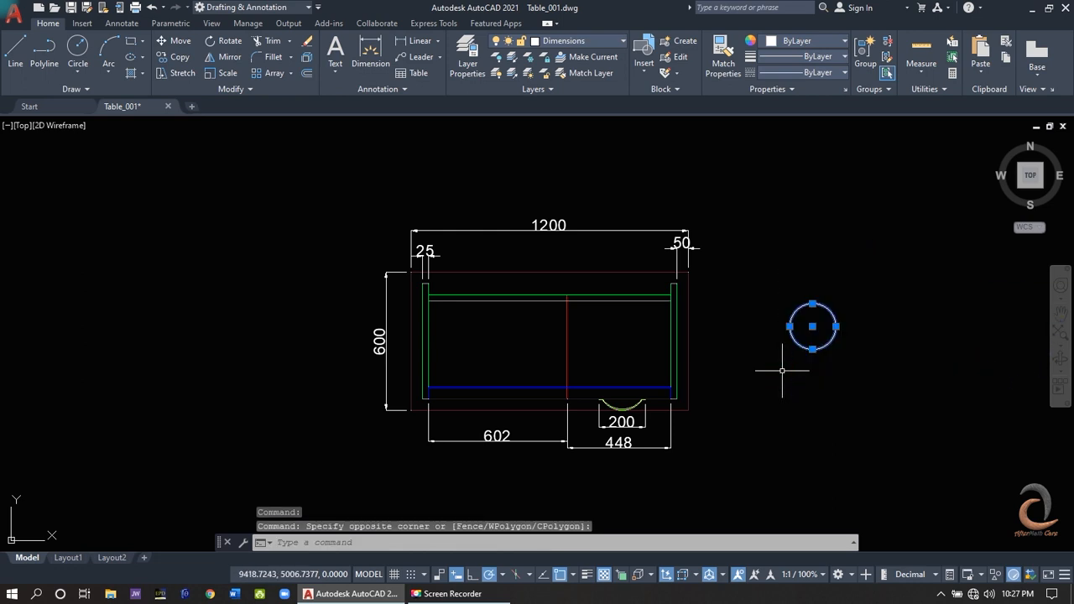
key(Delete)
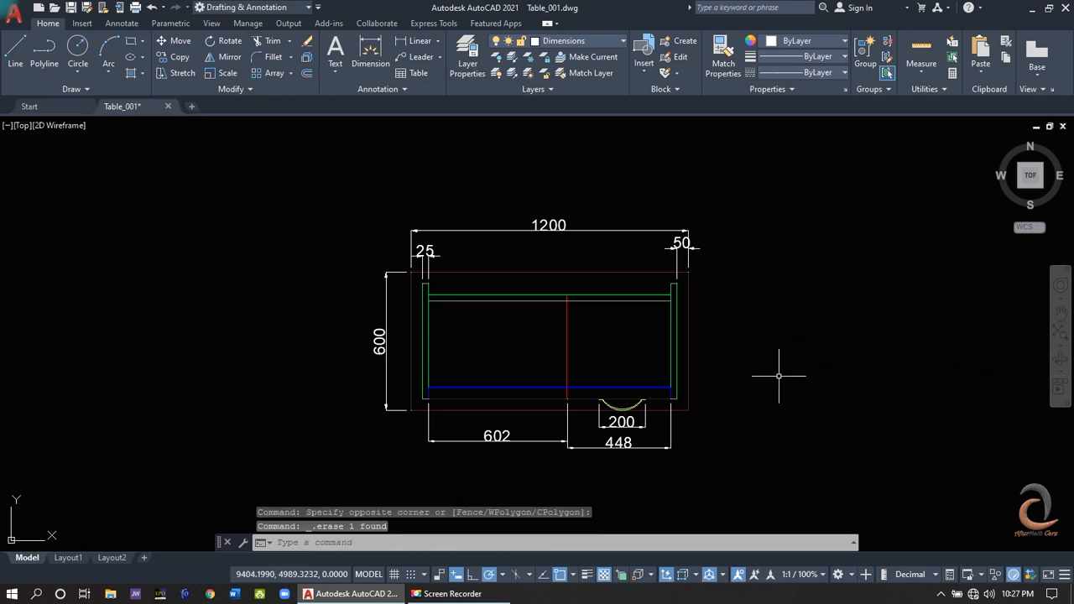
click(936, 329)
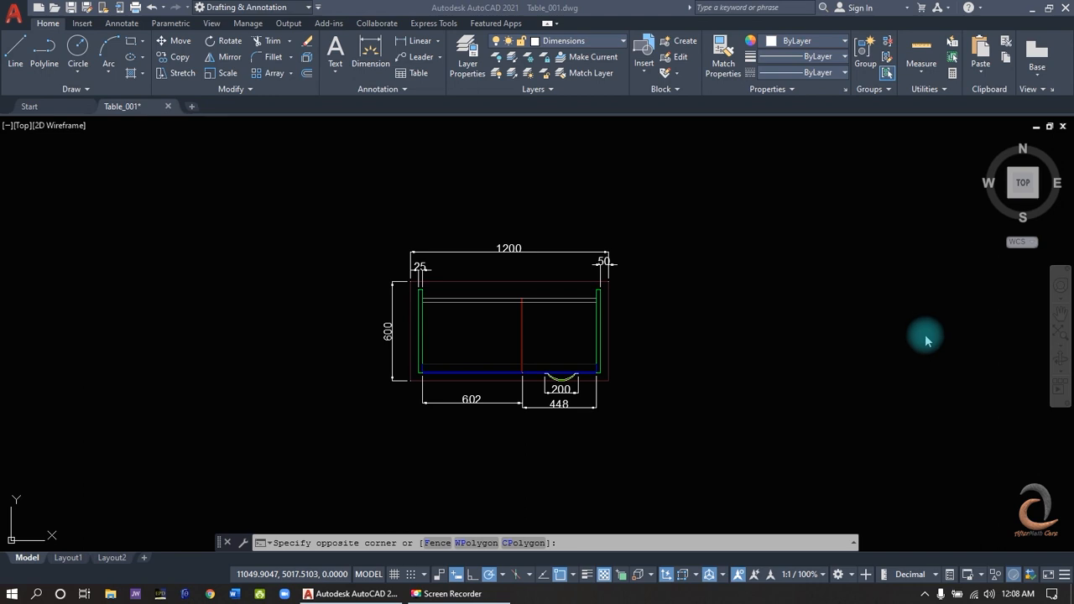
- Go to the AutoCAD 2021 offline help page and download the English version, creating the missing Programs download folder
click(984, 10)
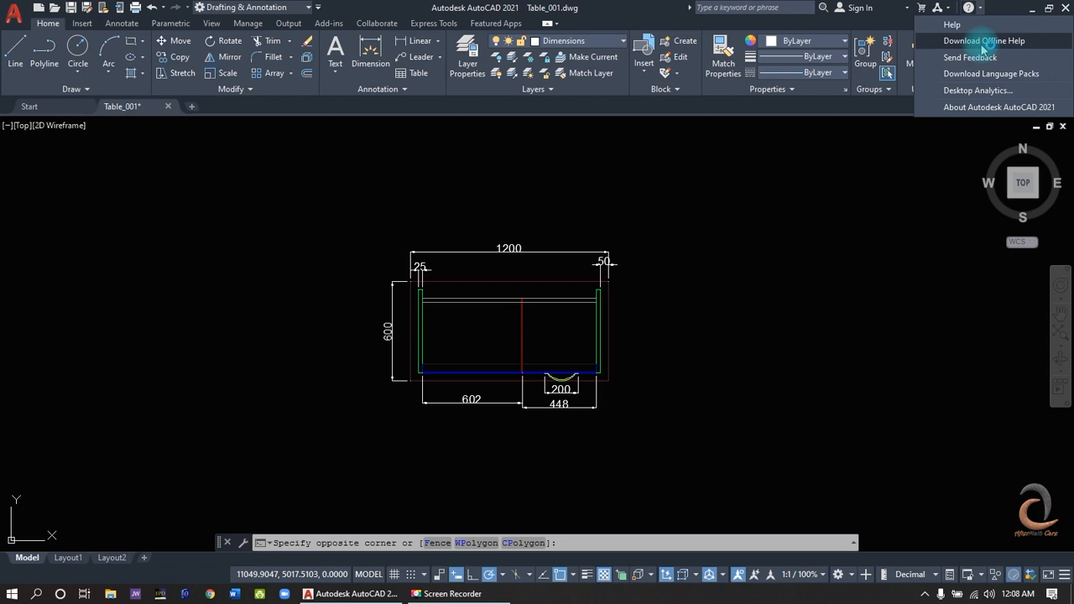
click(983, 43)
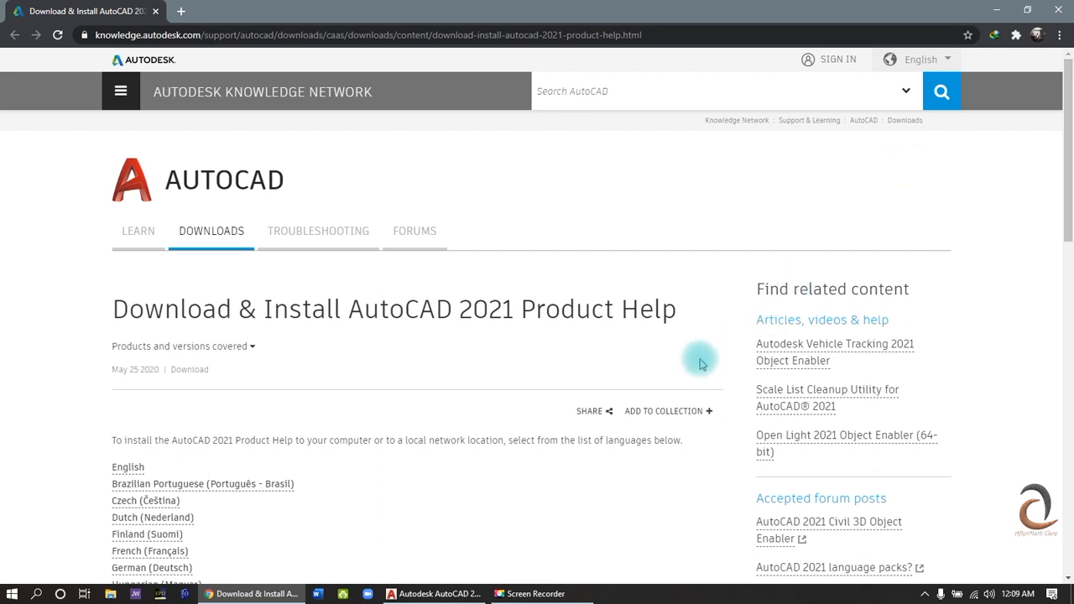
scroll(702, 363, down, 2)
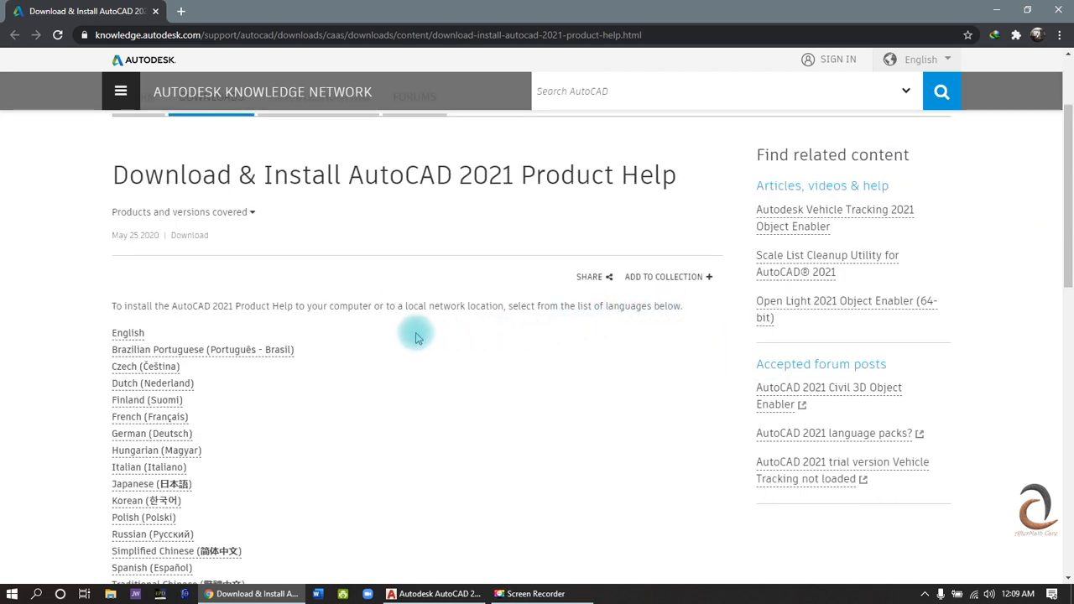
click(138, 336)
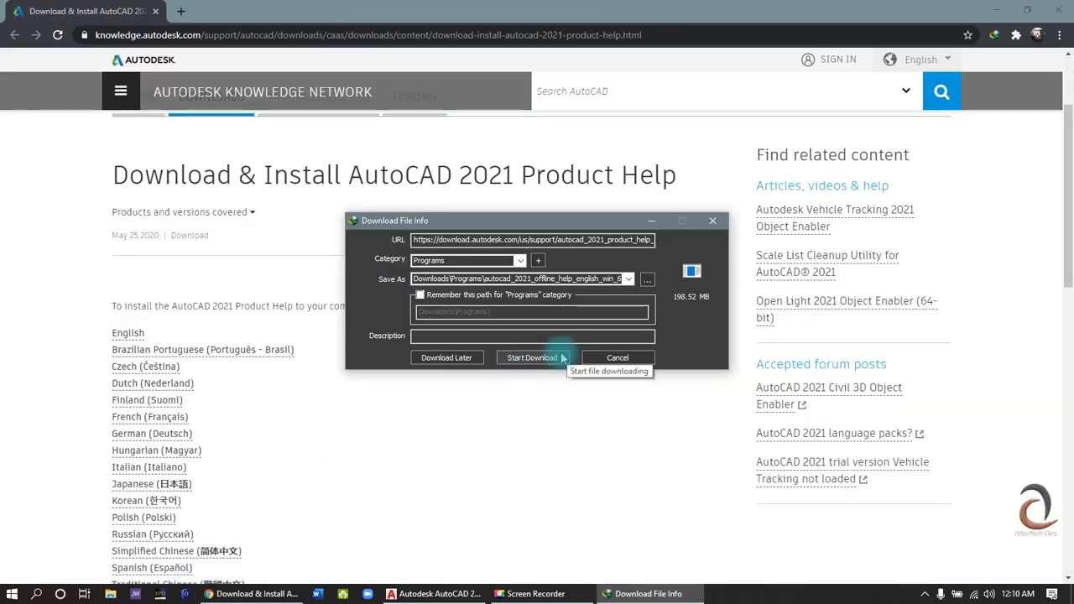
click(563, 360)
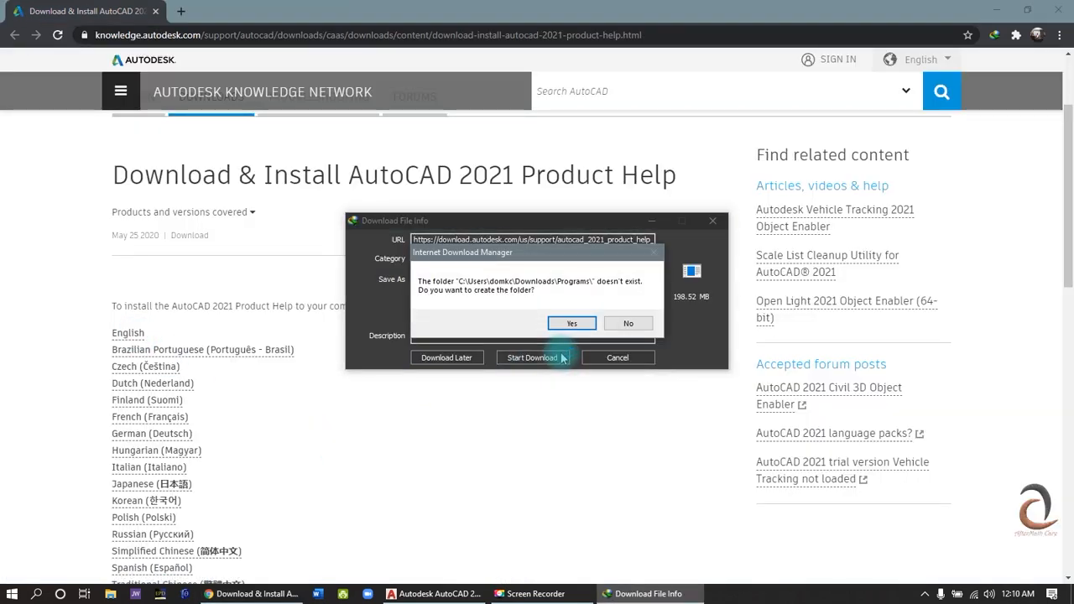
click(571, 326)
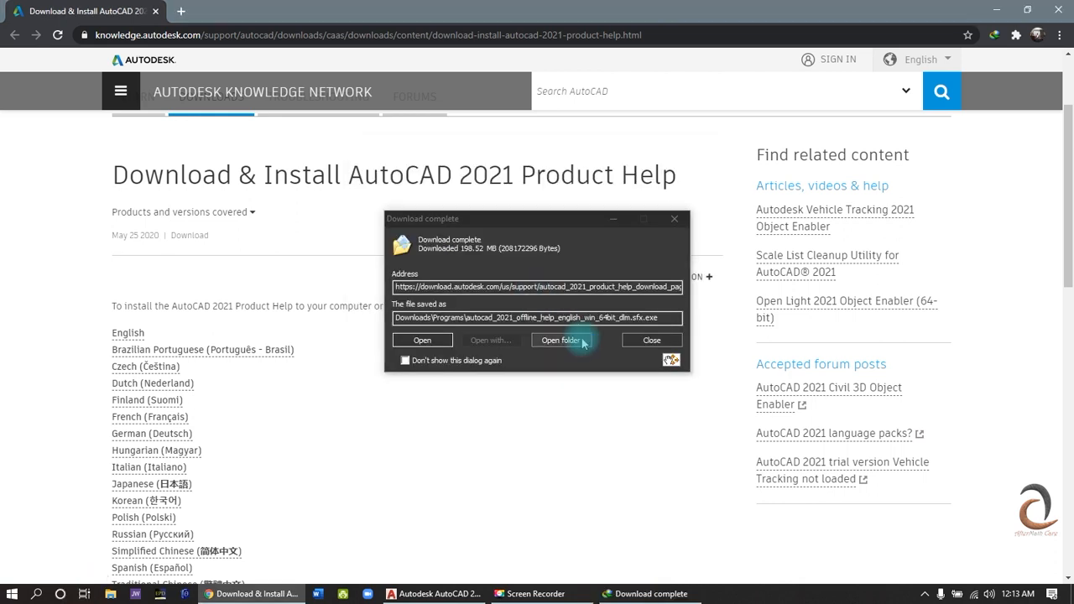
- Run the downloaded offline help package from its folder and extract it to C:\Autodesk\
click(563, 340)
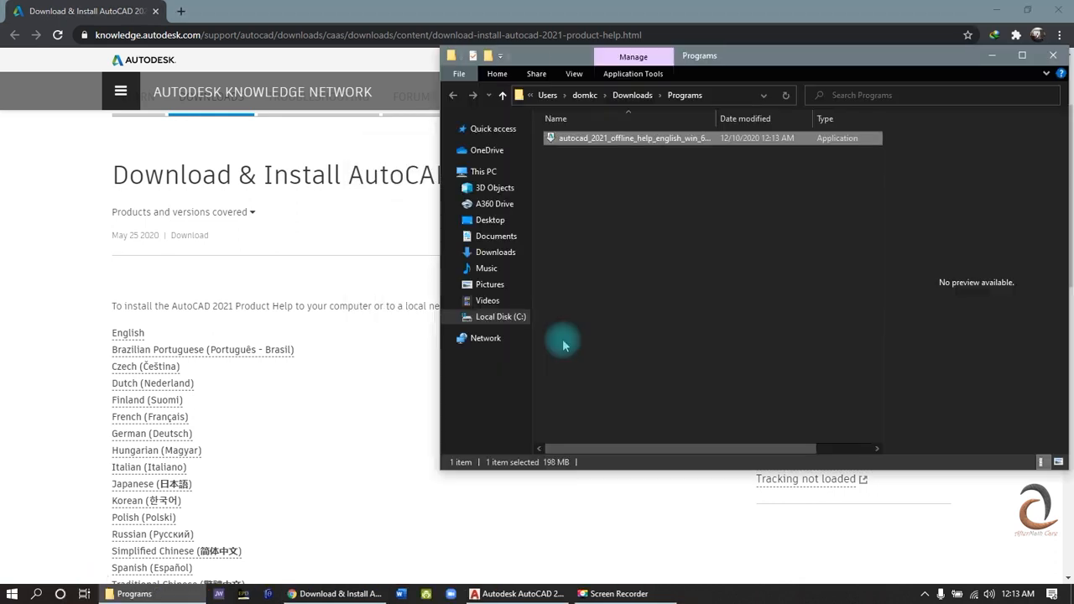
double_click(596, 138)
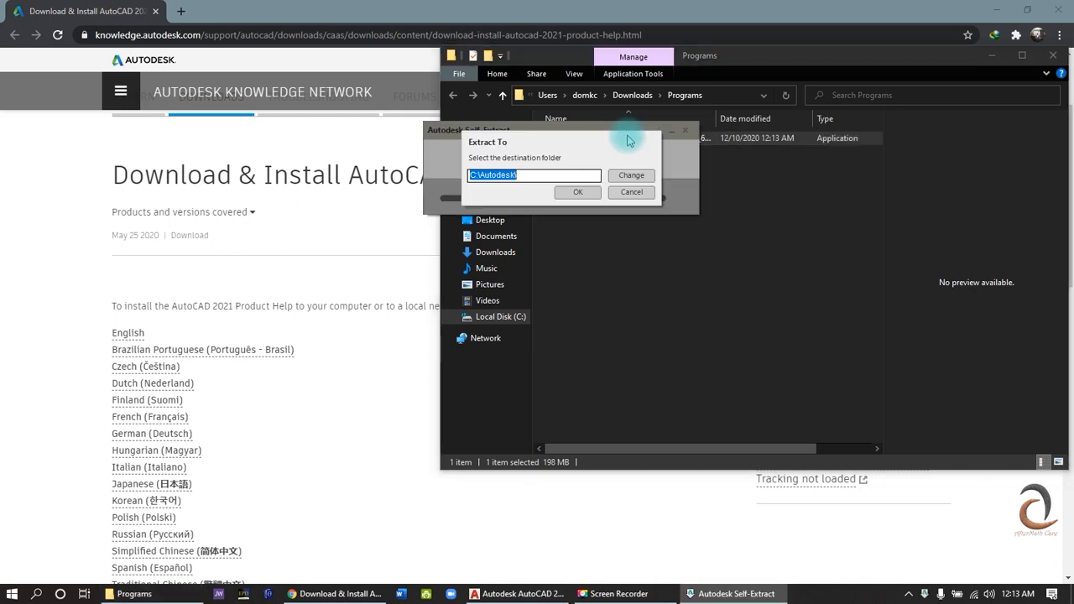
click(594, 191)
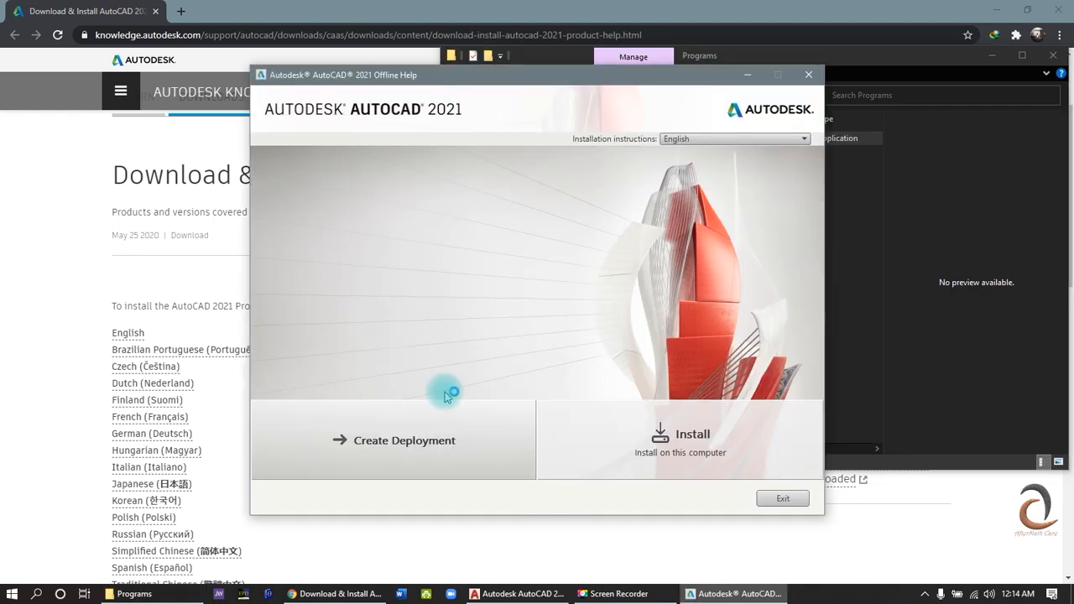
- Install AutoCAD 2021 Offline Help to C:\Program Files\Autodesk\, then finish the installer and close the download folder
click(603, 440)
click(724, 456)
click(705, 501)
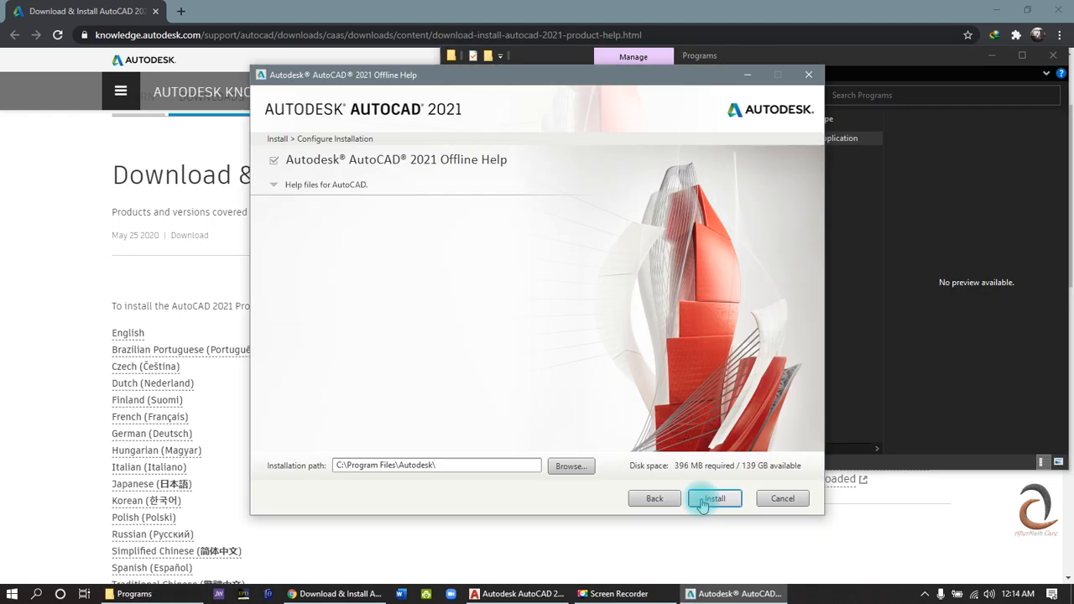
click(703, 502)
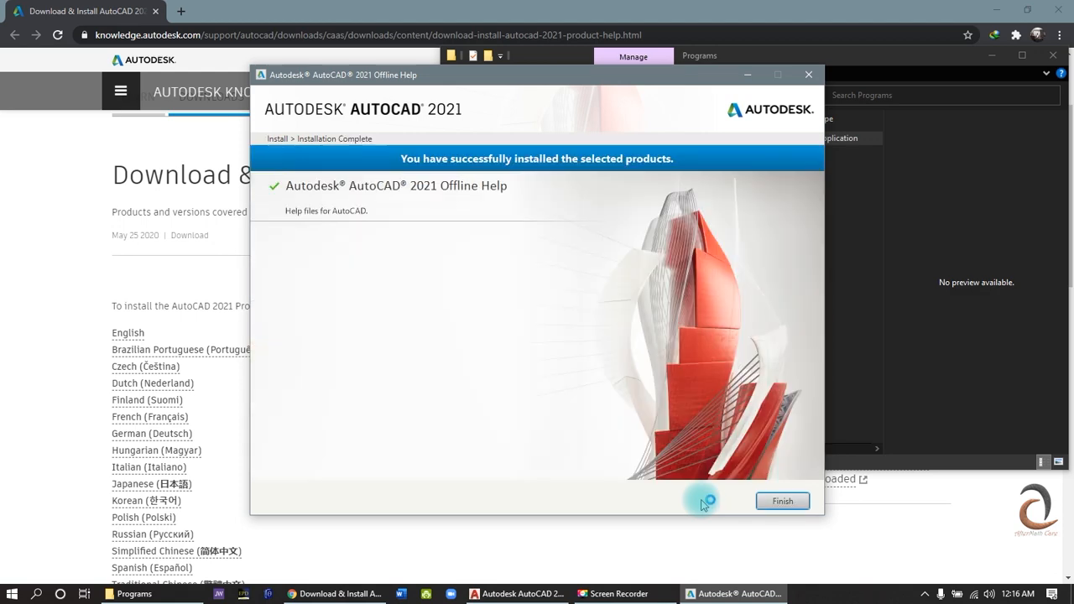
click(782, 501)
click(1055, 55)
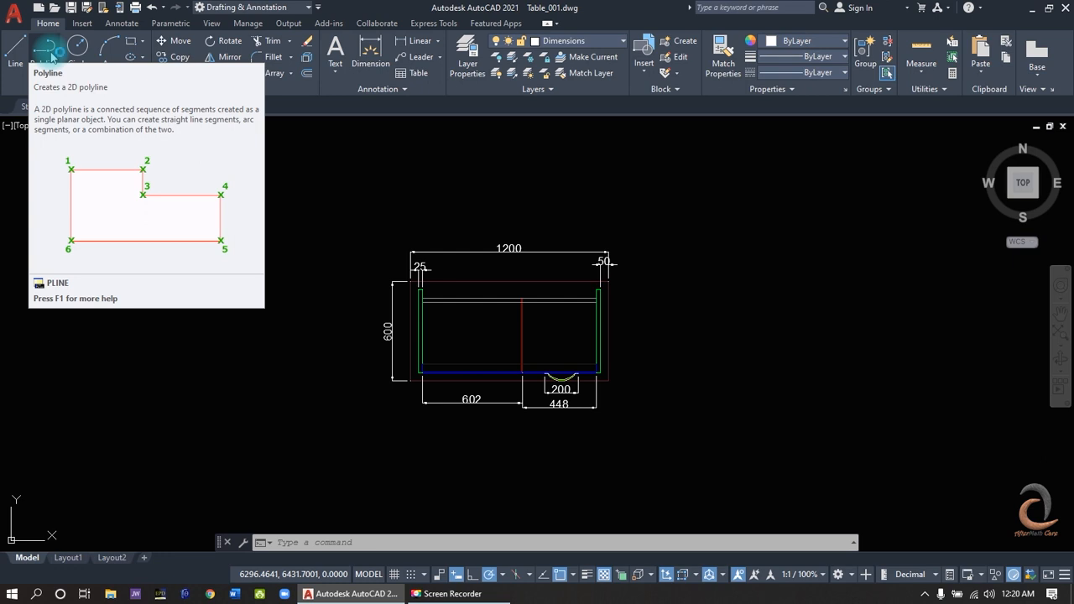
- Read the help topic for the Polyline tool, covering its prompts and options, and close the help
key(F1)
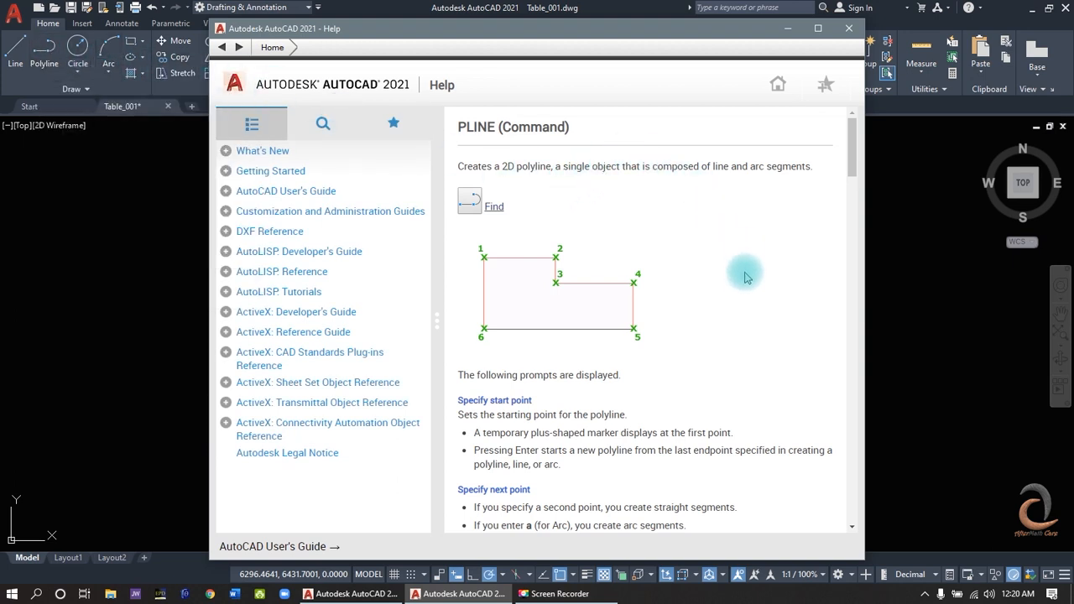
scroll(755, 317, down, 3)
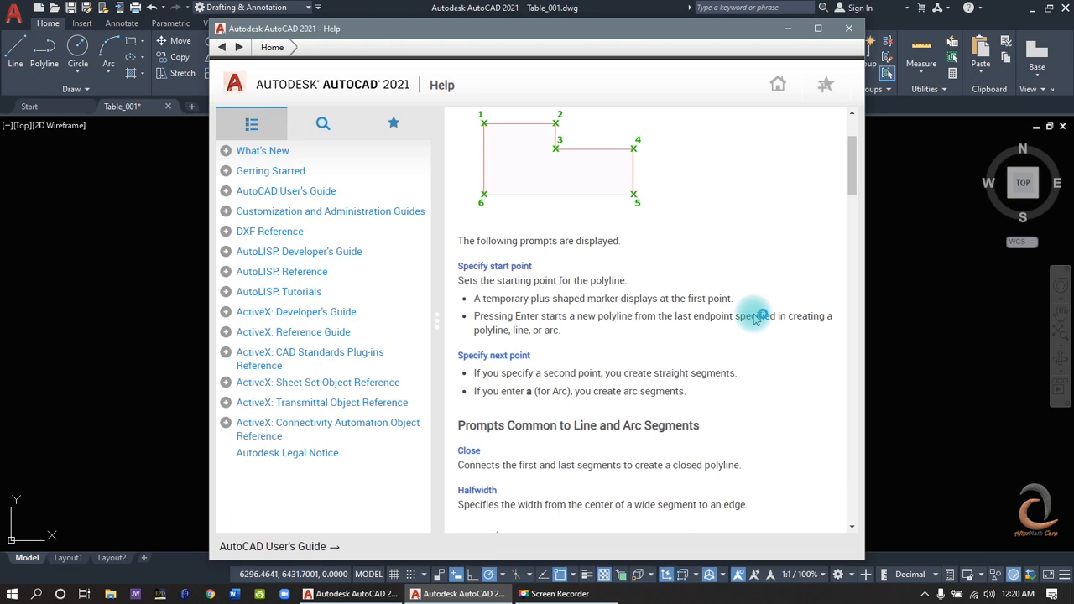
scroll(756, 317, down, 3)
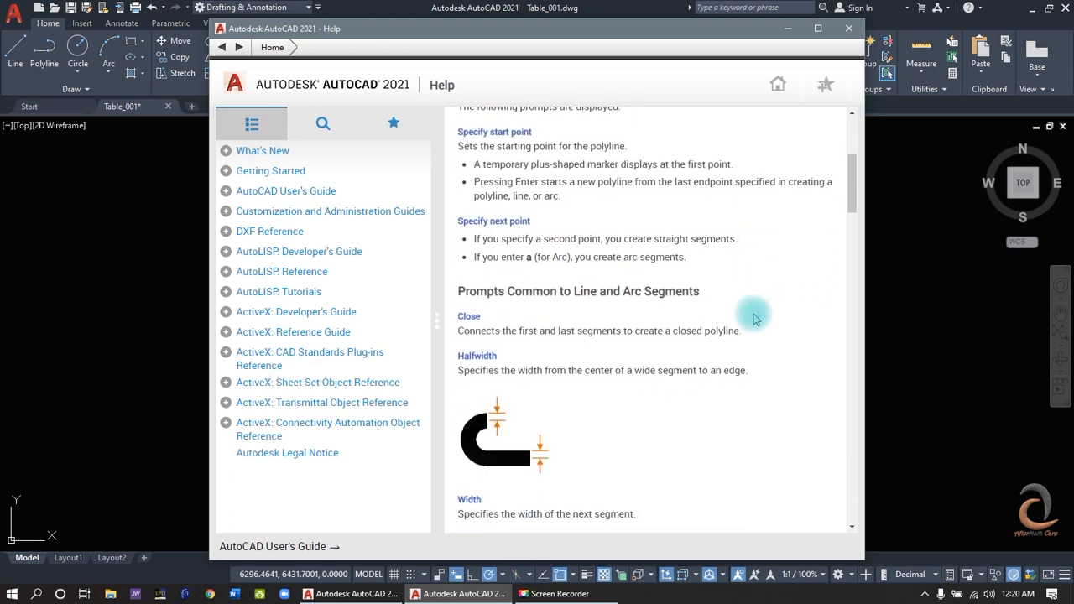
scroll(754, 317, up, 6)
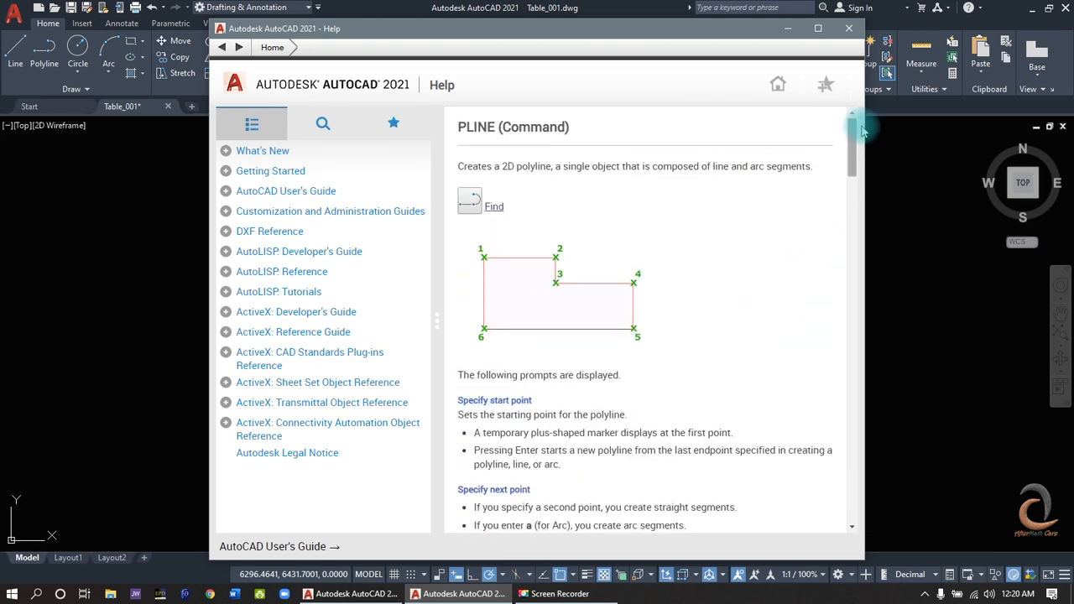
click(849, 28)
- Consult the SPLINE help topic while drawing a fit-point spline west of the desk, and cancel the curve
click(99, 112)
click(83, 89)
click(14, 111)
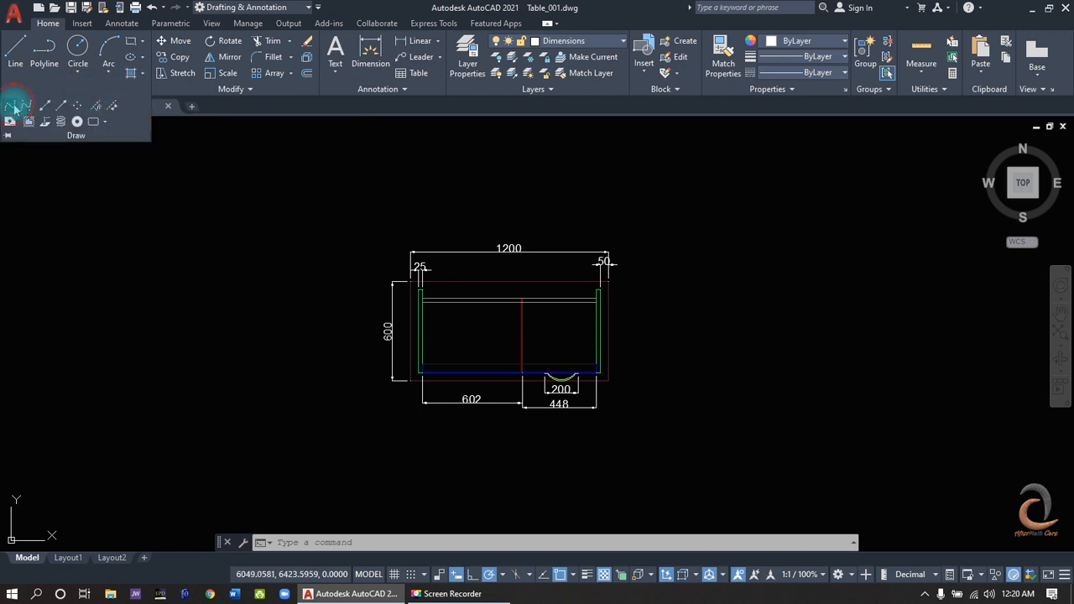
click(89, 321)
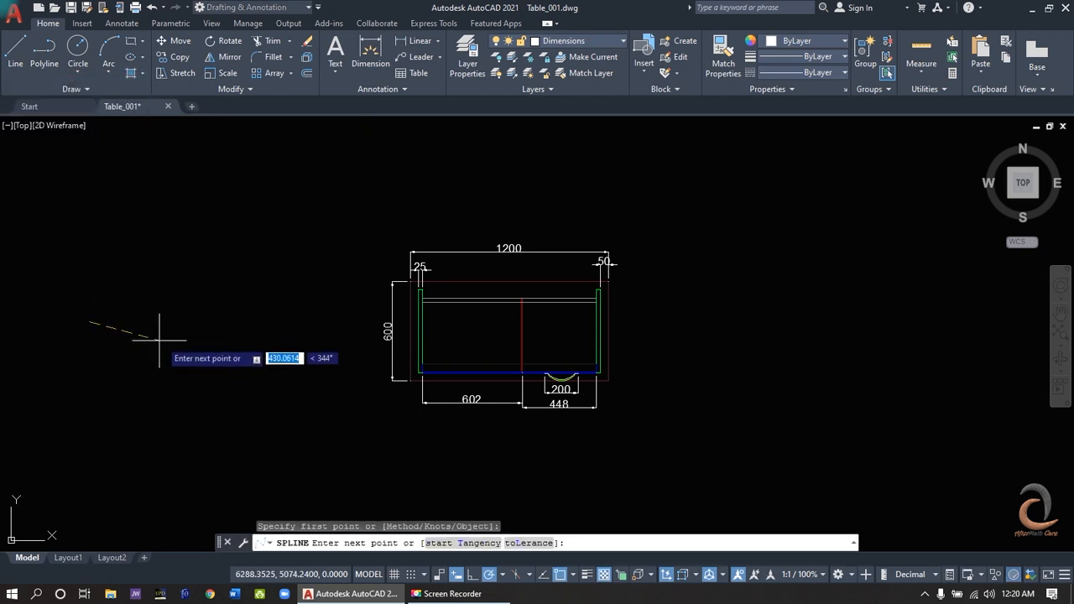
key(F1)
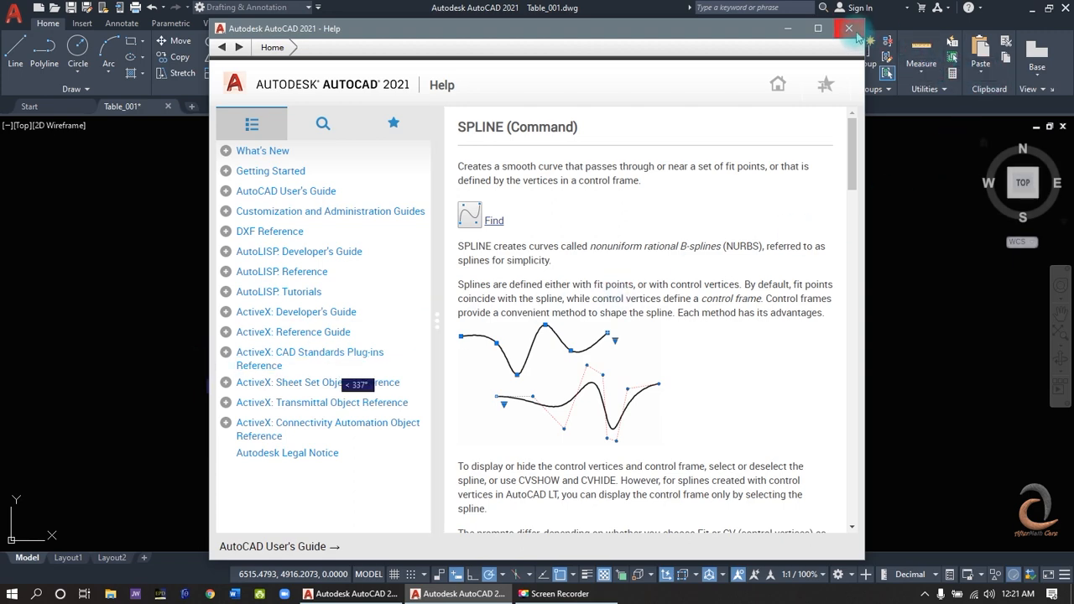
click(850, 29)
click(220, 408)
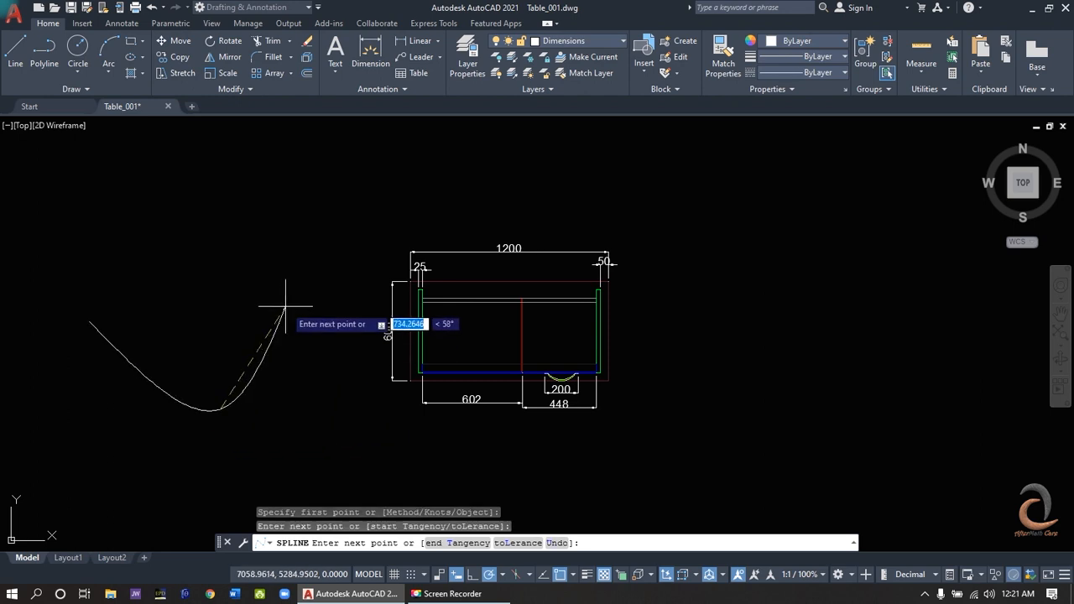
key(Escape)
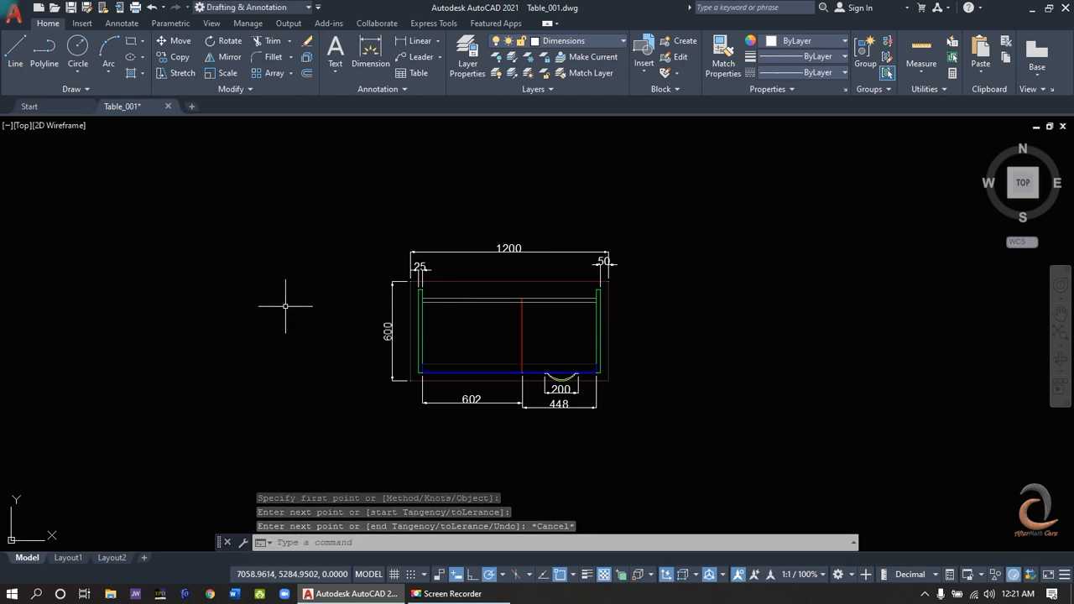
- Search the help for presspull and view the topic About Pressing or Pulling Areas, Objects, and Faces
click(782, 8)
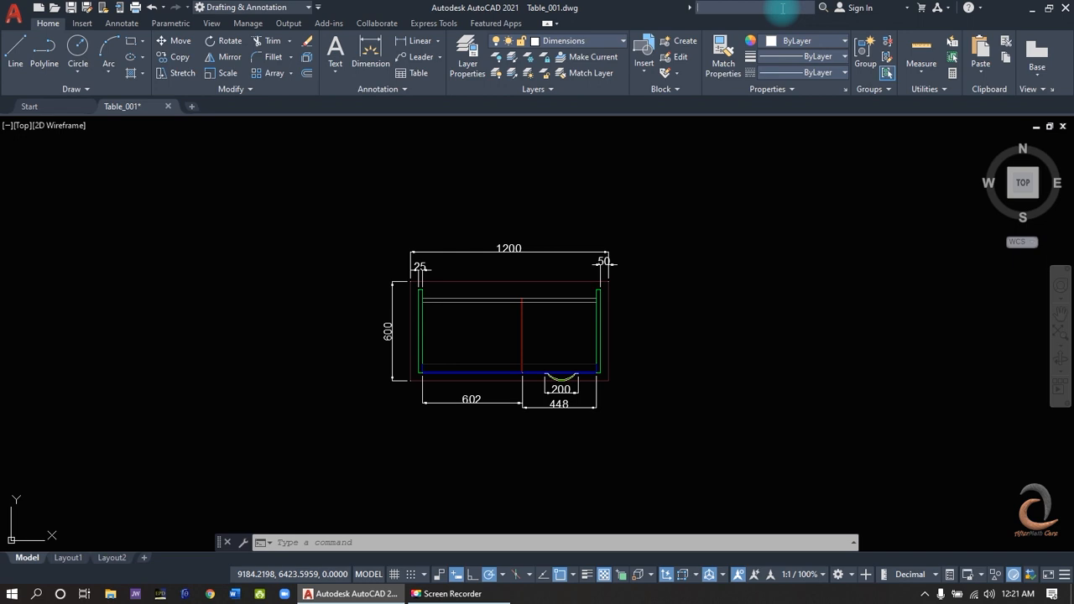
text(presspull)
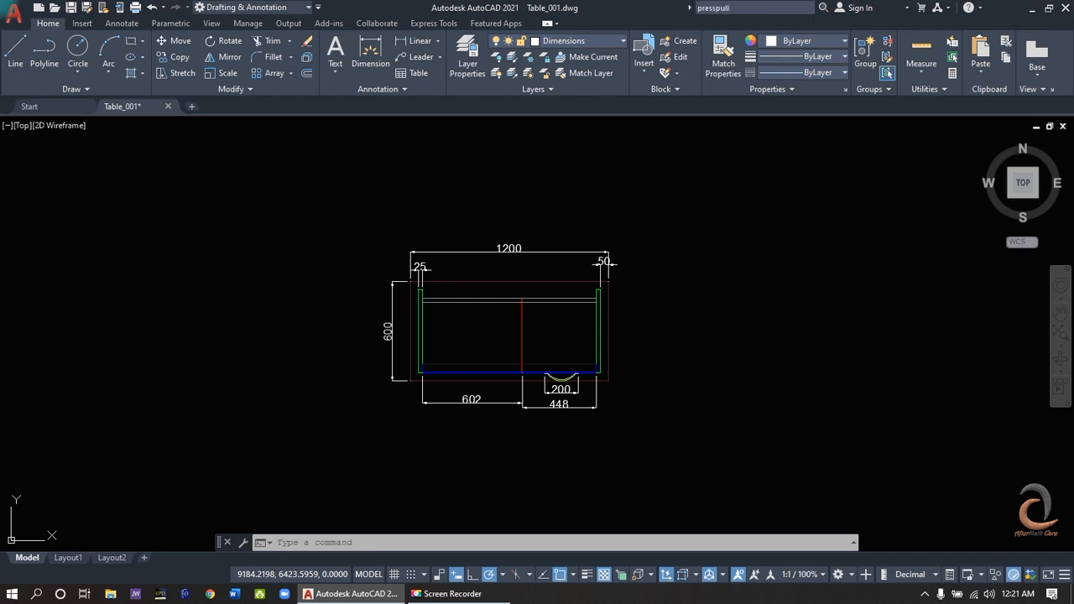
key(F1)
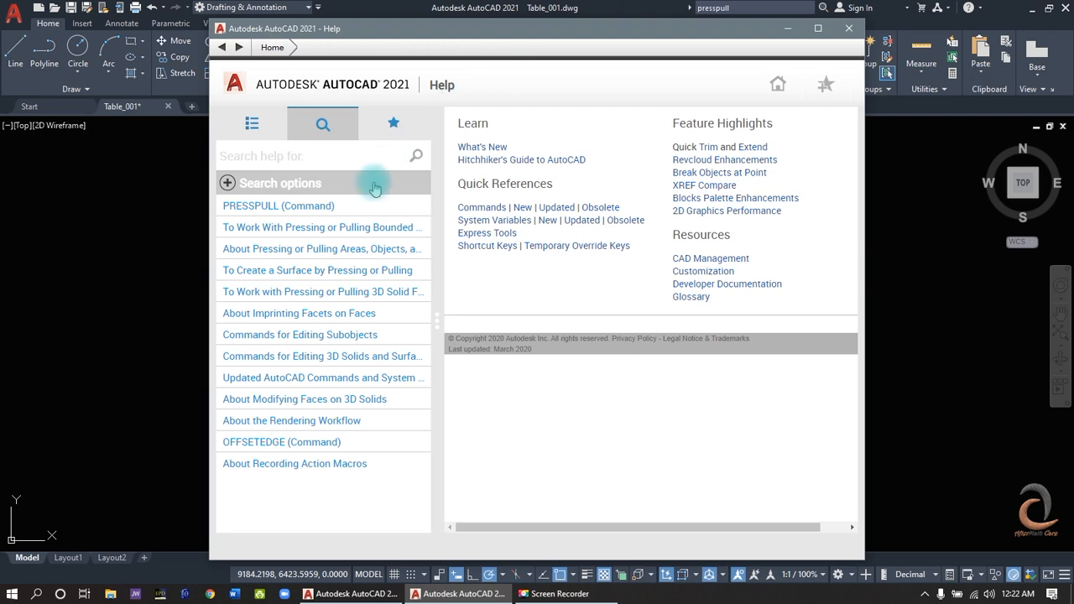
click(244, 228)
click(252, 251)
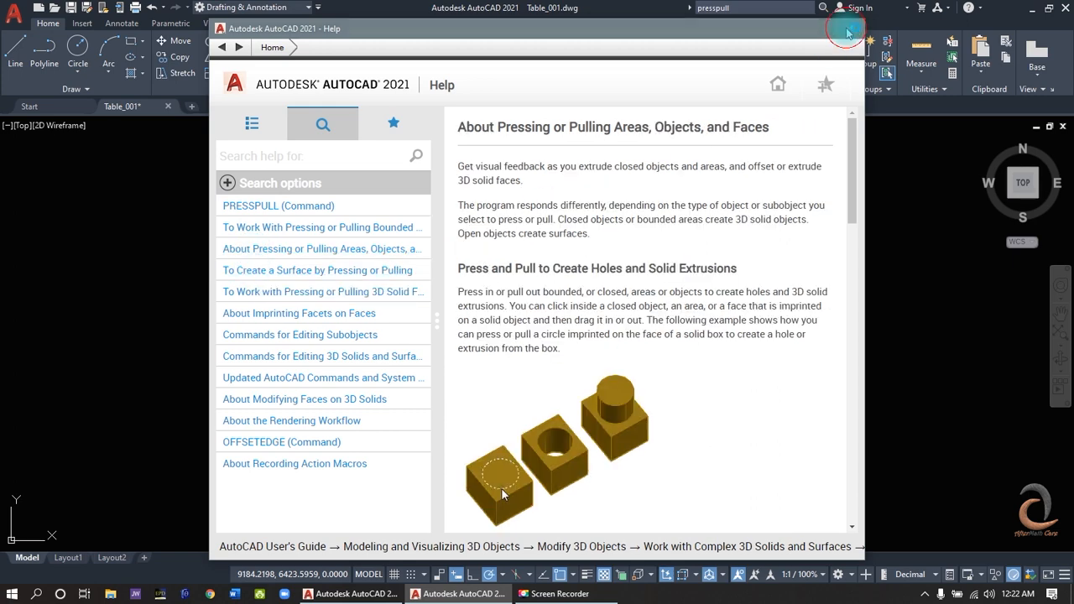
click(849, 29)
- Open the main AutoCAD Help
click(969, 8)
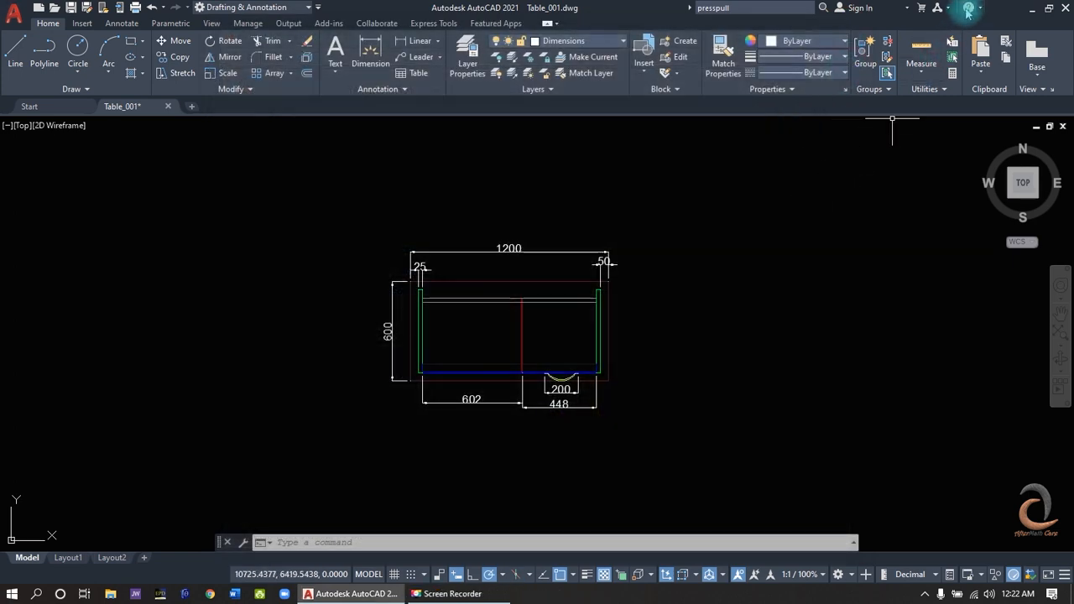